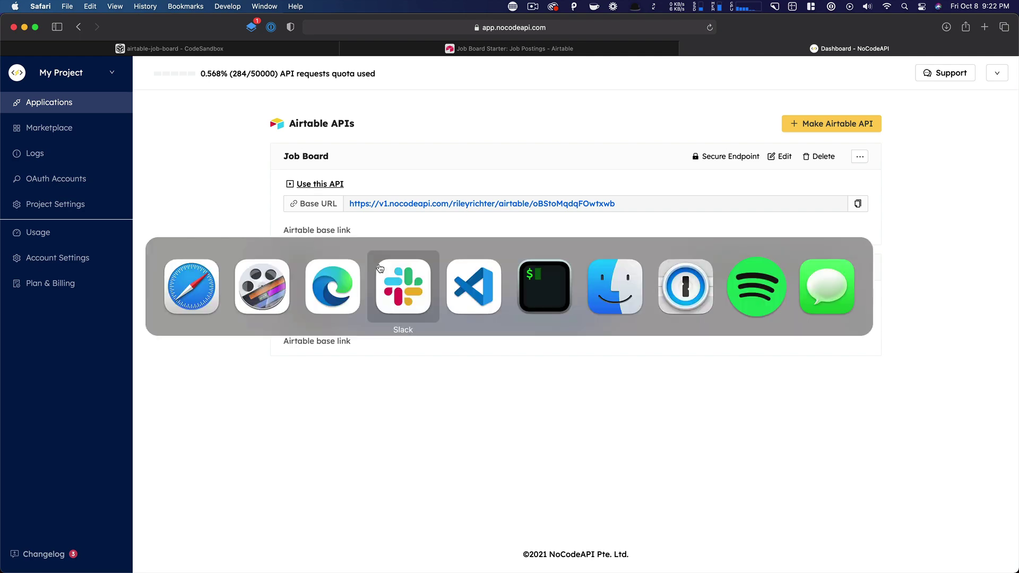
# Step: In Edge, scroll through the job-board-starter showcase preview of the Open Roles job list
pyautogui.press('super+shift+Tab')
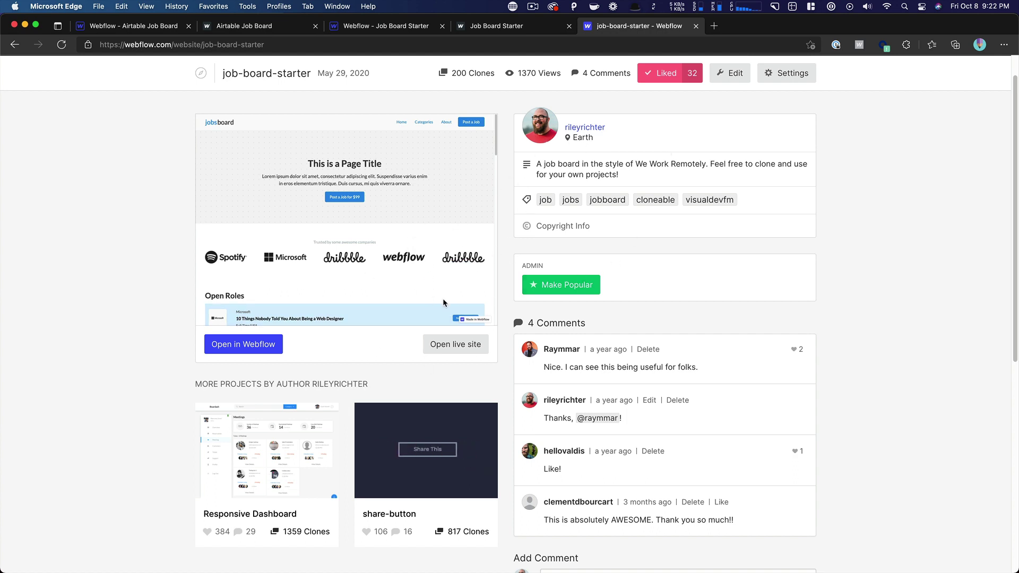
pyautogui.scroll(-10, 498, 244)
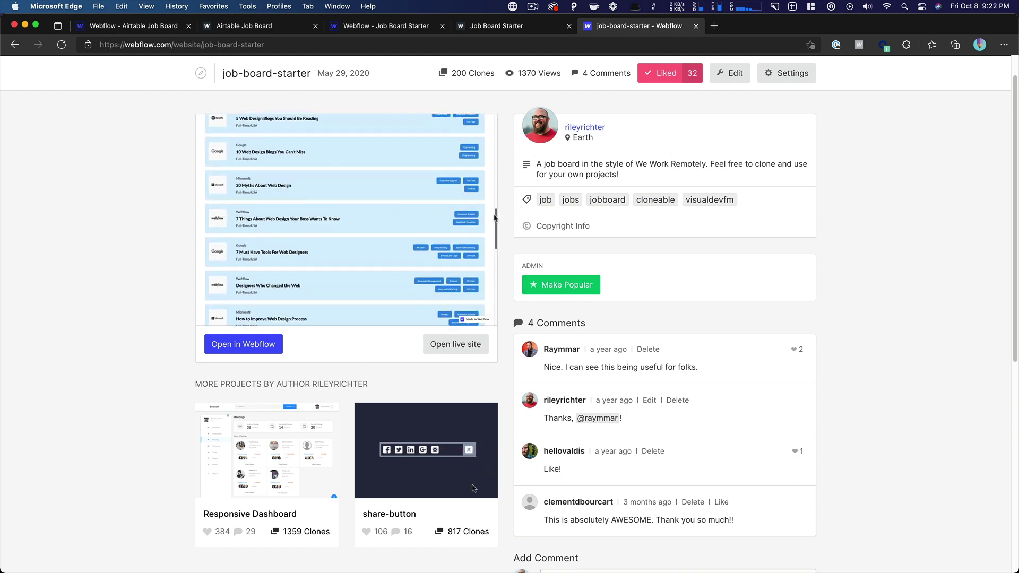
pyautogui.scroll(10, 492, 189)
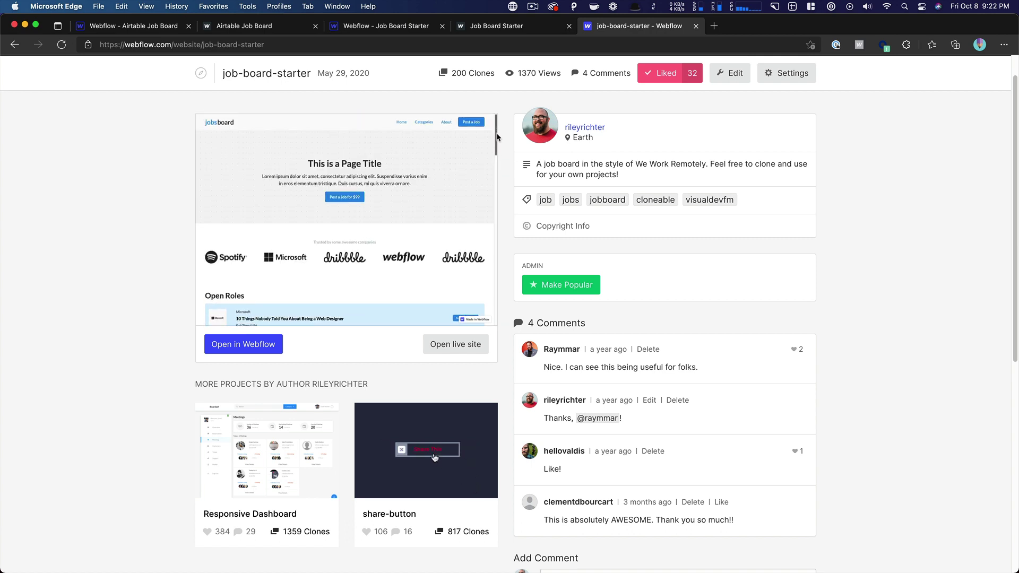
pyautogui.scroll(-2, 496, 143)
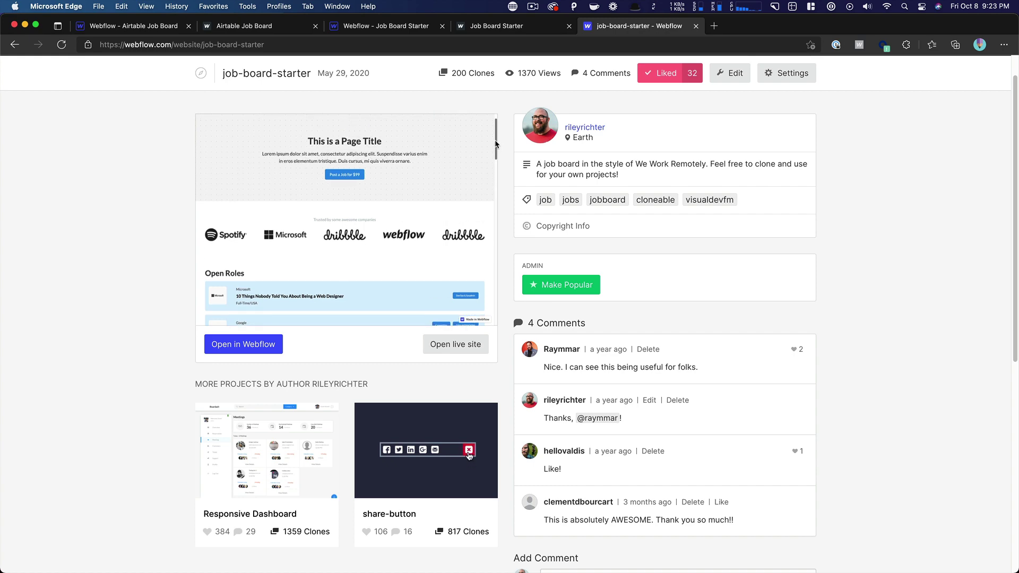
pyautogui.scroll(-8, 493, 159)
pyautogui.scroll(10, 492, 159)
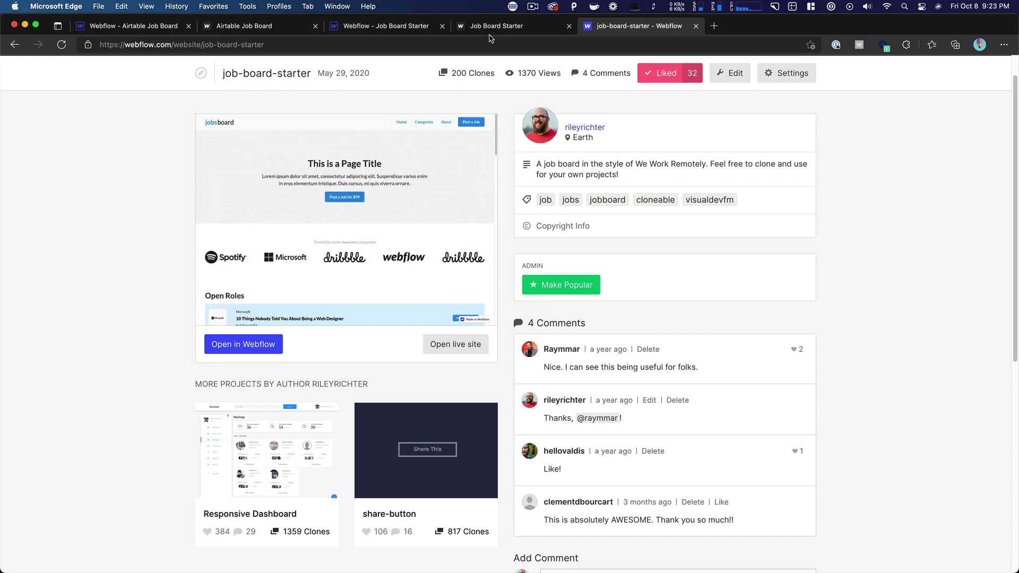
# Step: View the live Job Board Starter site, then return to its Designer tab
pyautogui.click(490, 30)
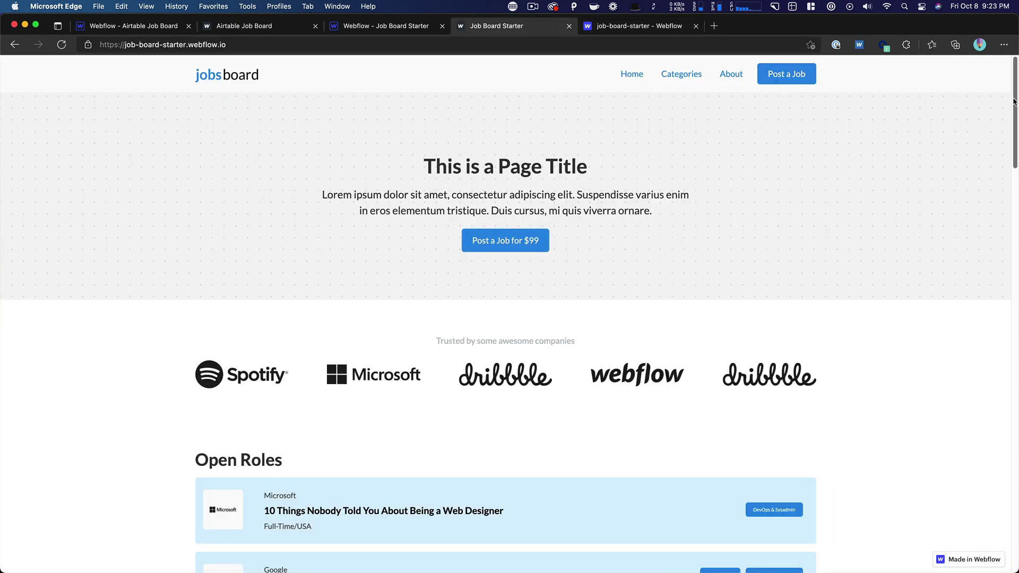
pyautogui.moveTo(1014, 102); pyautogui.dragTo(1016, 503)
pyautogui.scroll(15, 914, 254)
pyautogui.click(365, 26)
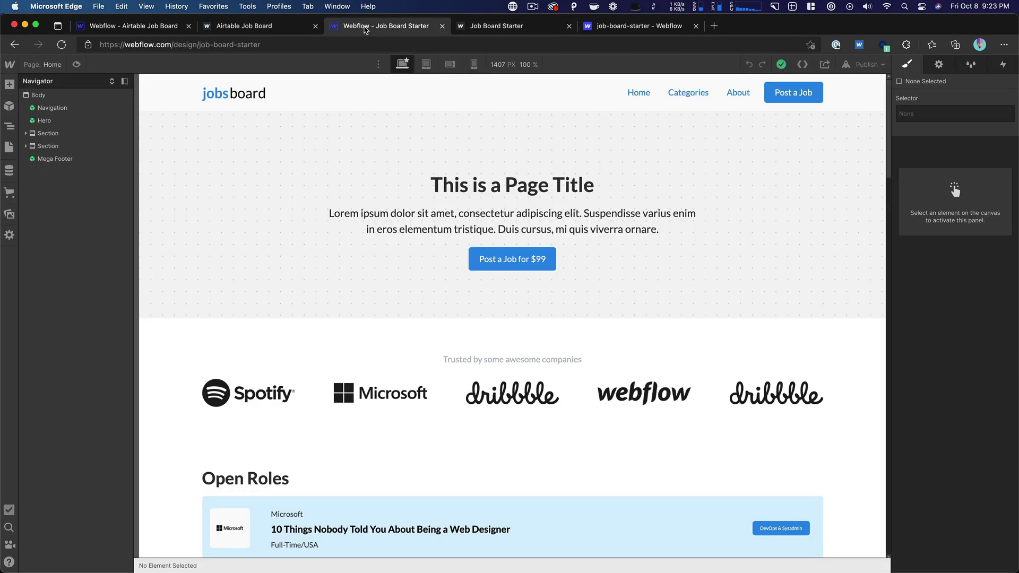
# Step: Inspect an item in the Job Postings CMS collection, then close the collections panel
pyautogui.click(9, 170)
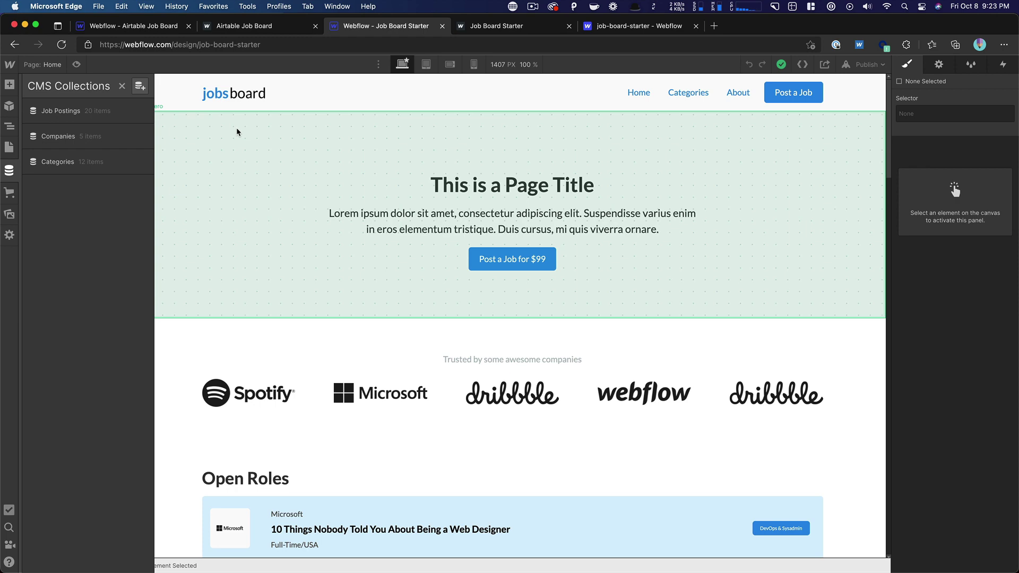
pyautogui.click(101, 111)
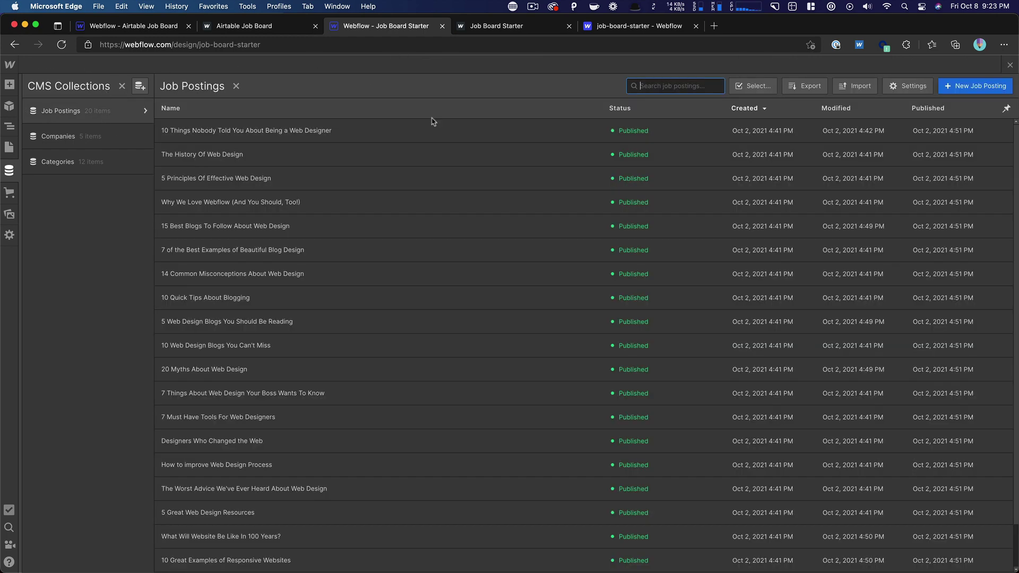
pyautogui.click(626, 134)
pyautogui.click(950, 85)
pyautogui.click(1009, 64)
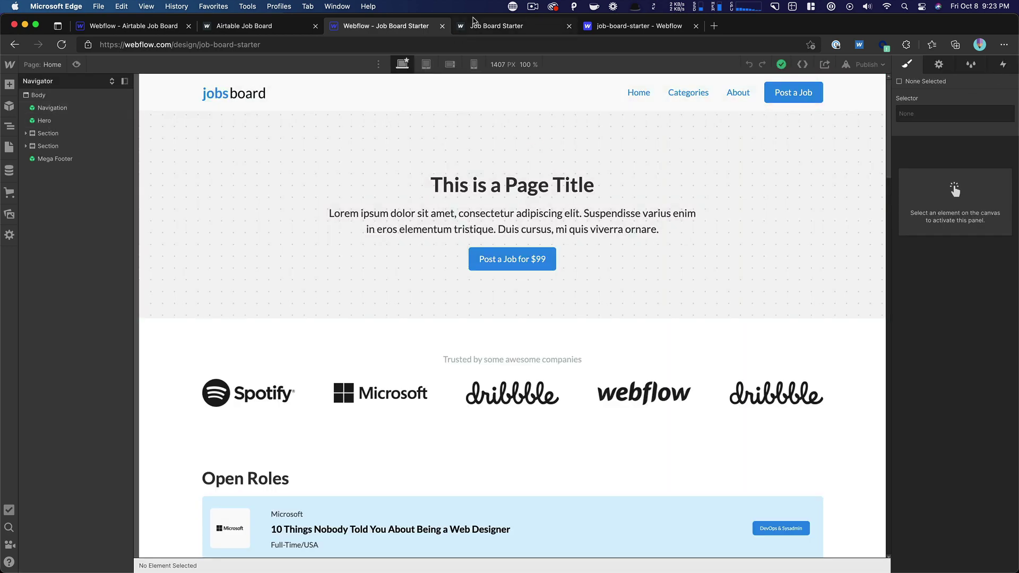
pyautogui.click(271, 32)
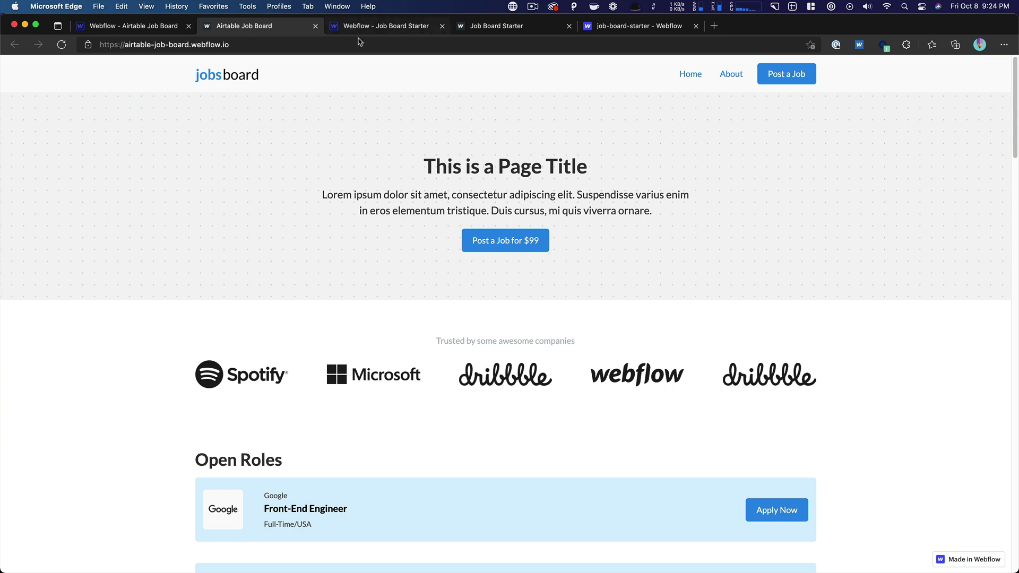
pyautogui.scroll(-2, 428, 125)
pyautogui.scroll(2, 403, 95)
# Step: Check the Home page settings' empty Before </body> custom code field, then close the settings
pyautogui.click(378, 27)
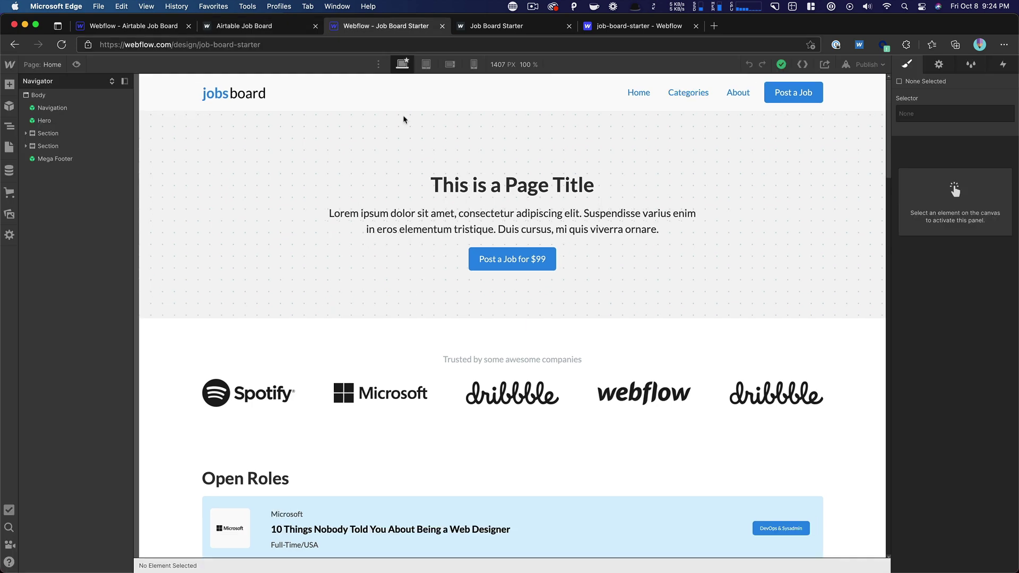
pyautogui.click(9, 147)
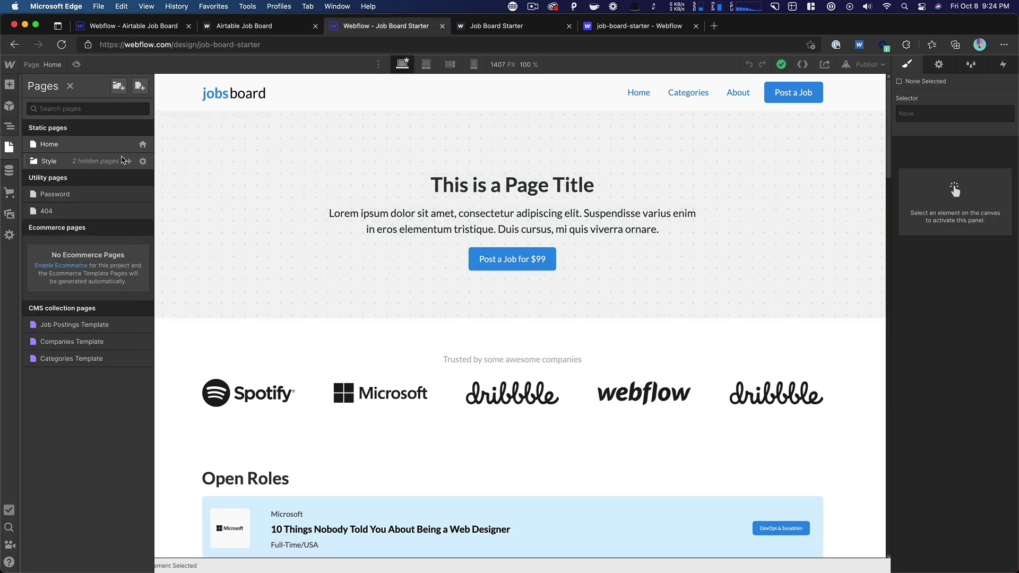
pyautogui.click(141, 144)
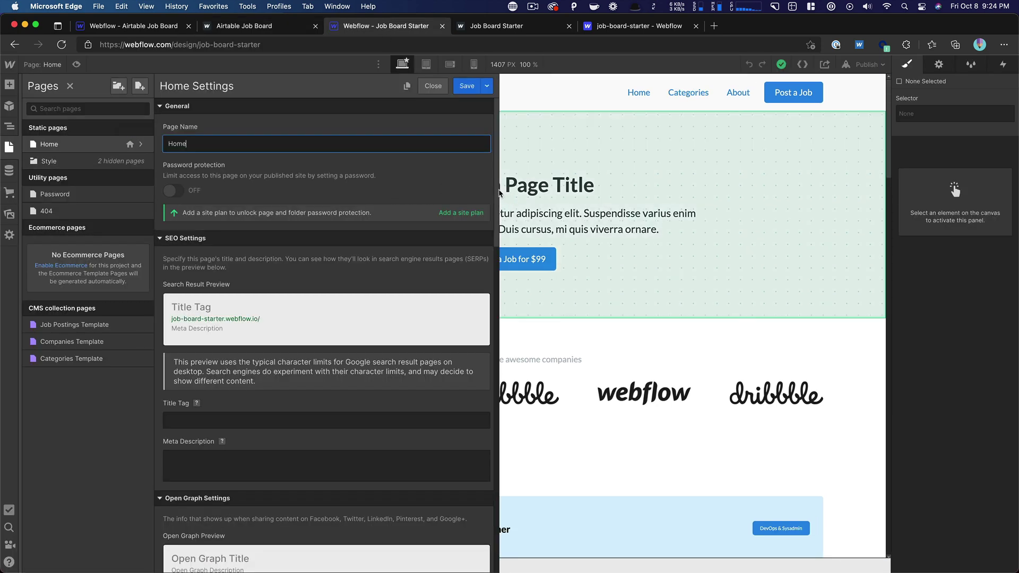
pyautogui.scroll(-15, 480, 429)
pyautogui.scroll(-5, 480, 429)
pyautogui.click(359, 380)
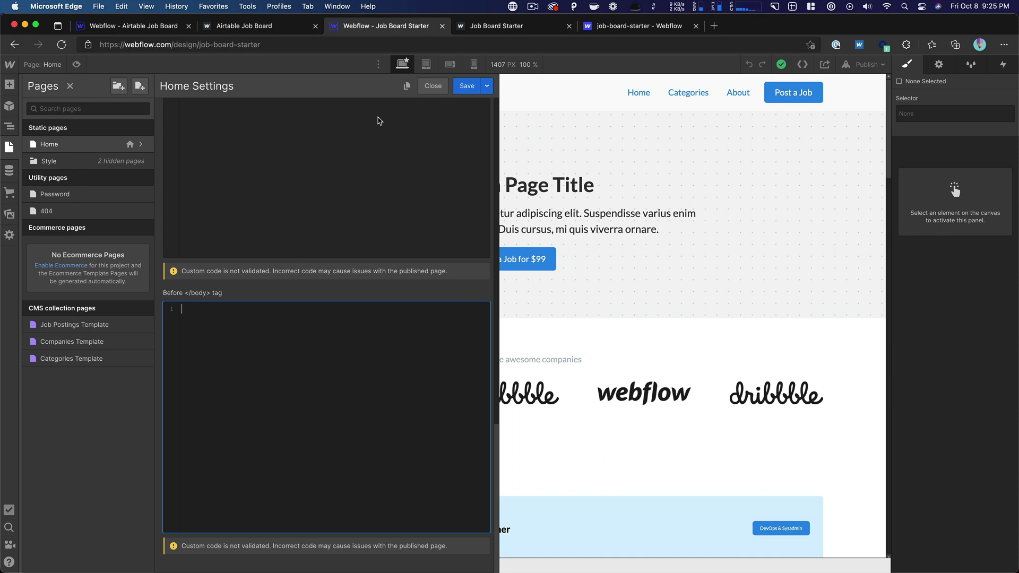
pyautogui.click(433, 86)
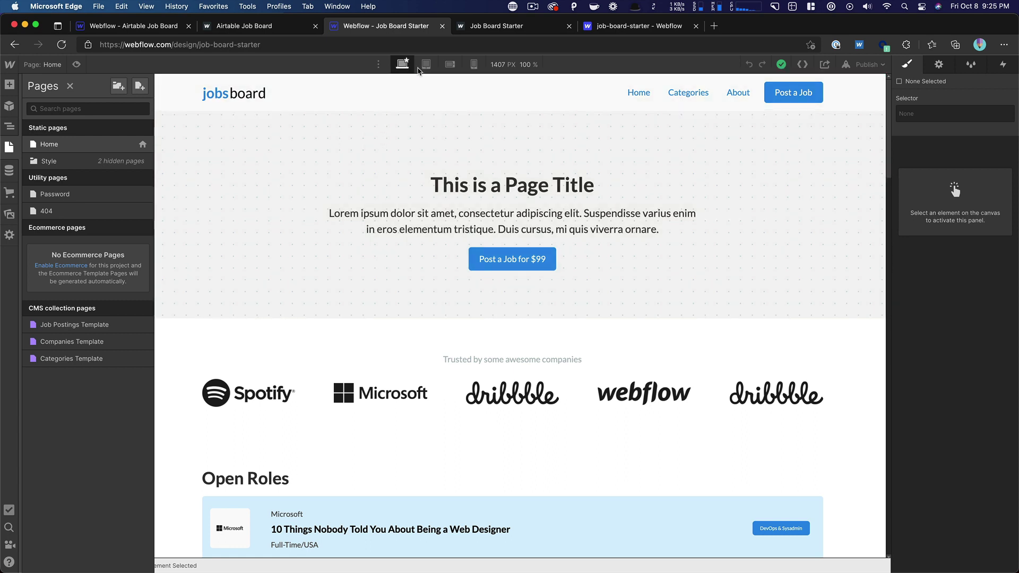
# Step: View the live Airtable Job Board site, then switch to Safari's NoCodeAPI dashboard
pyautogui.click(253, 29)
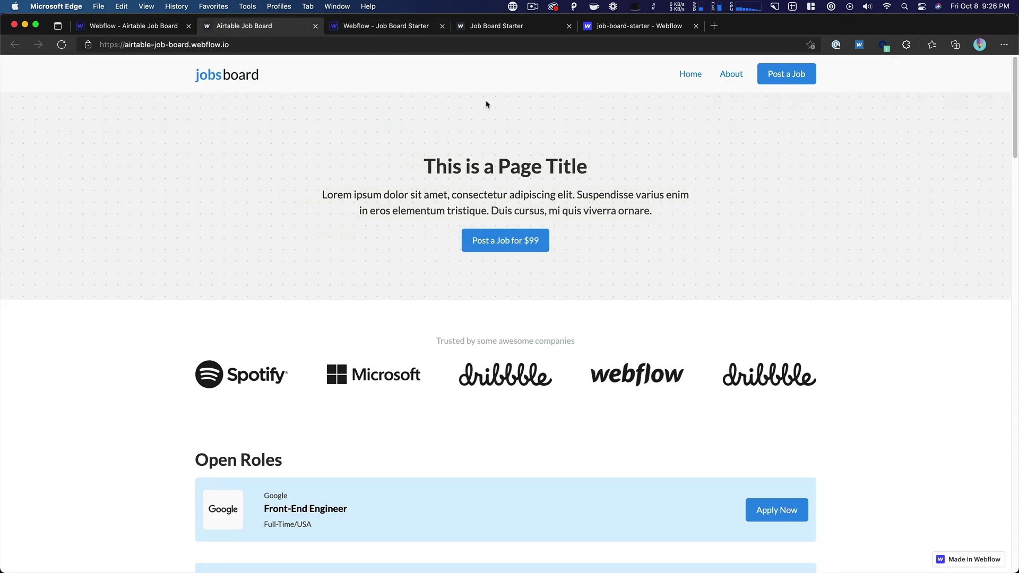
pyautogui.press('super+Tab')
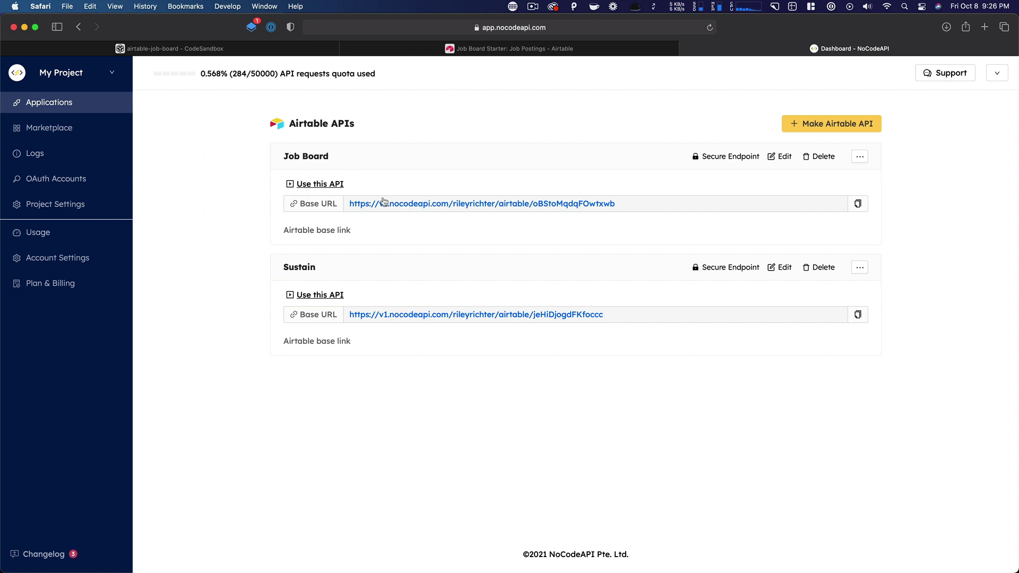
pyautogui.click(807, 131)
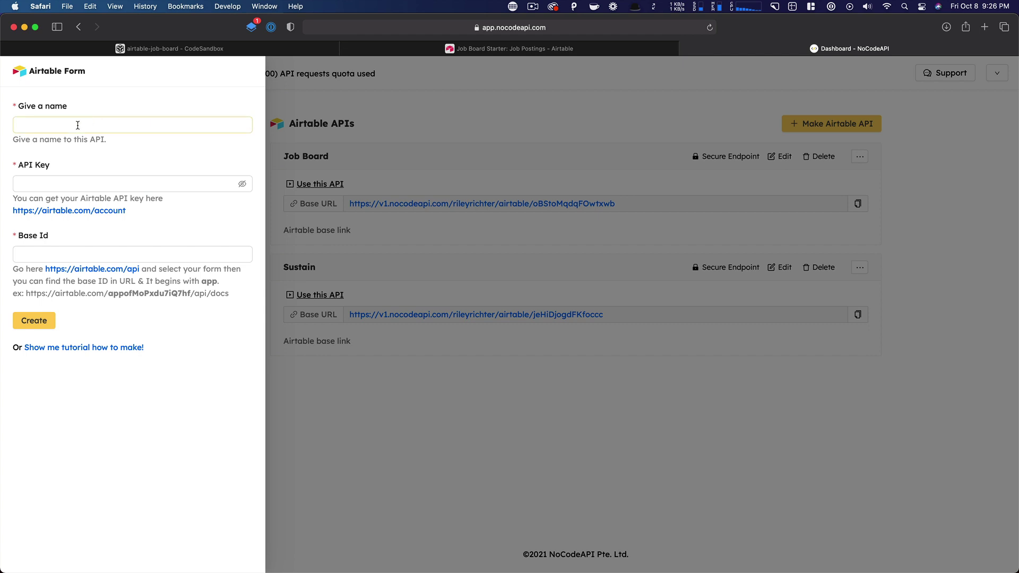
pyautogui.click(439, 125)
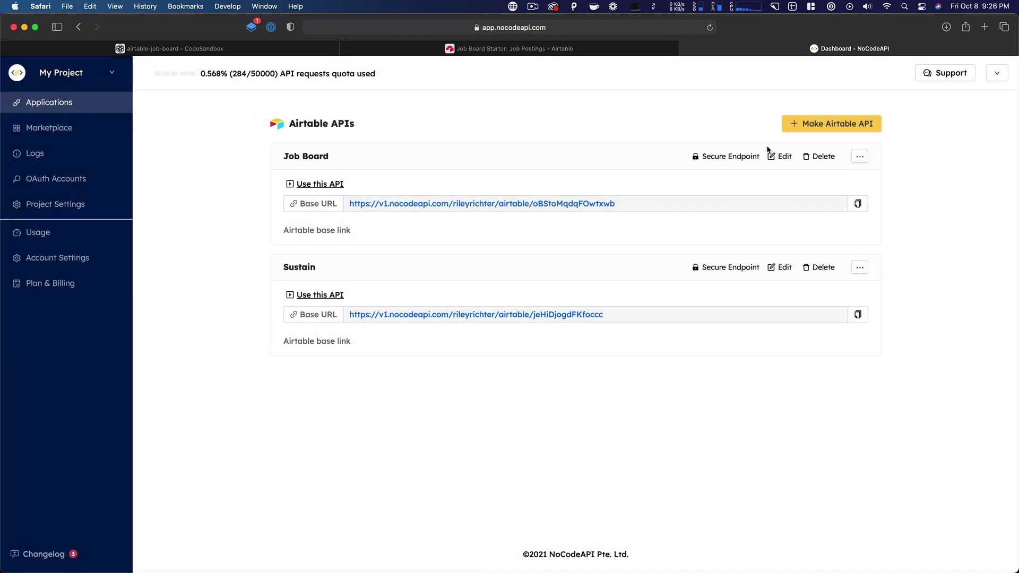
# Step: Open the Job Board Get Records playground and browse optional params, response and code snippet
pyautogui.click(330, 185)
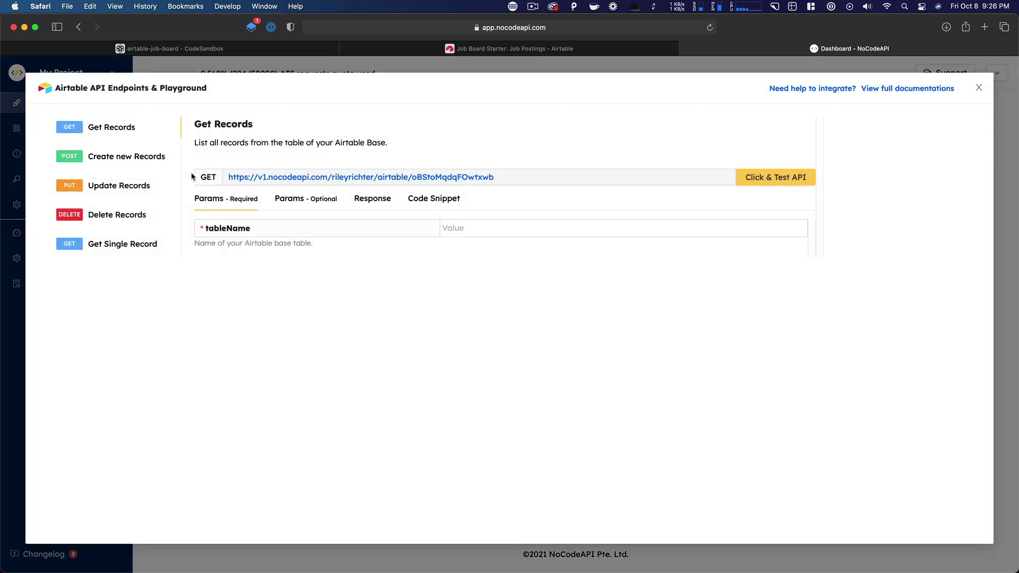
pyautogui.click(465, 227)
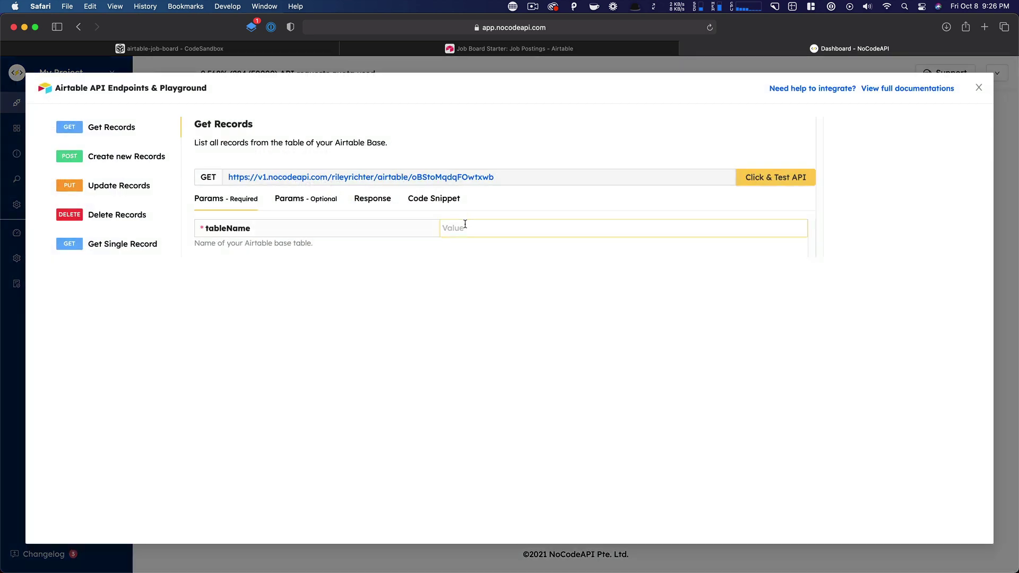
pyautogui.click(333, 201)
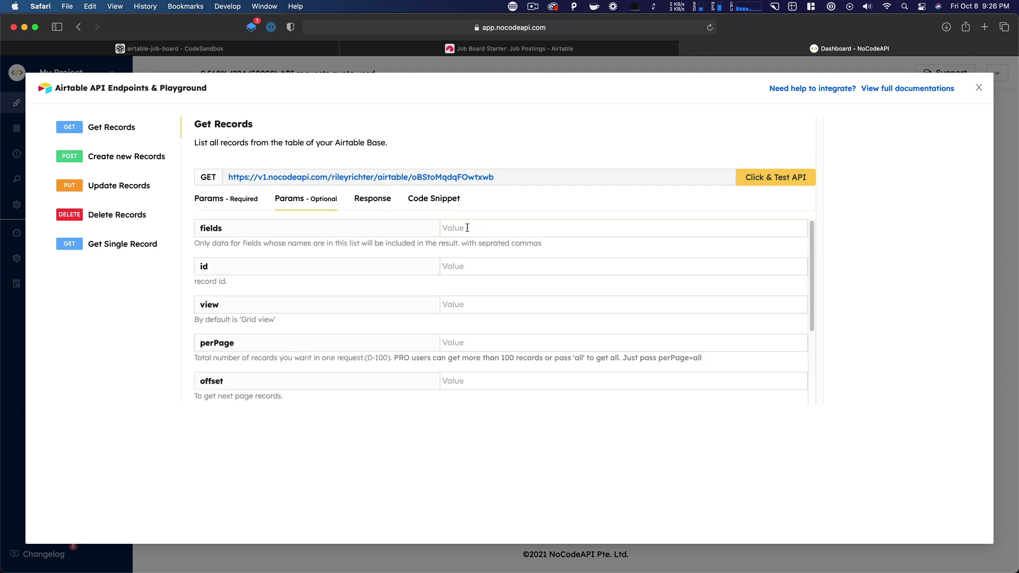
pyautogui.click(371, 201)
pyautogui.click(443, 201)
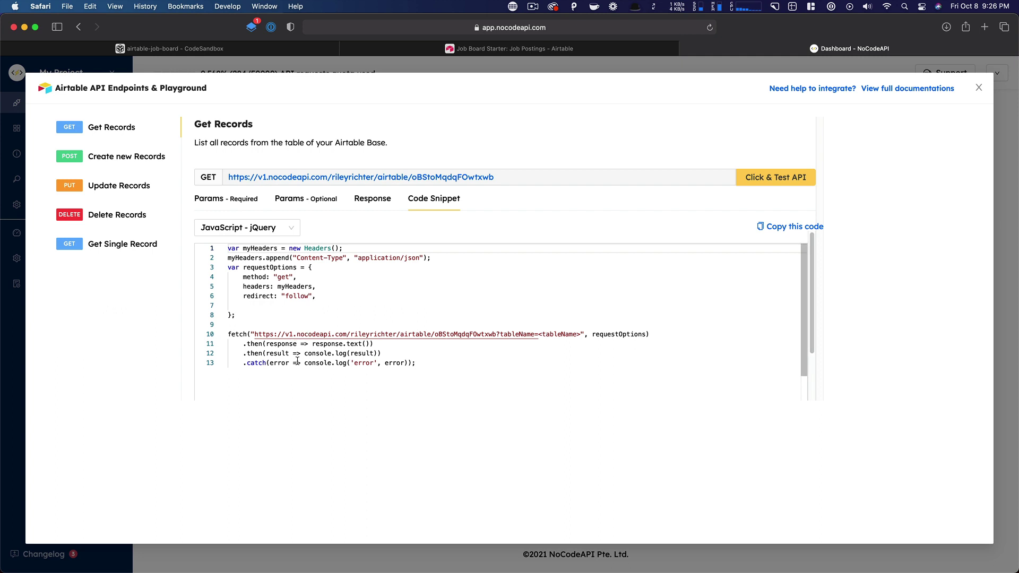
# Step: Review the JavaScript code sample, then return to the required tableName parameter
pyautogui.scroll(-2, 297, 361)
pyautogui.scroll(2, 297, 360)
pyautogui.scroll(-3, 310, 320)
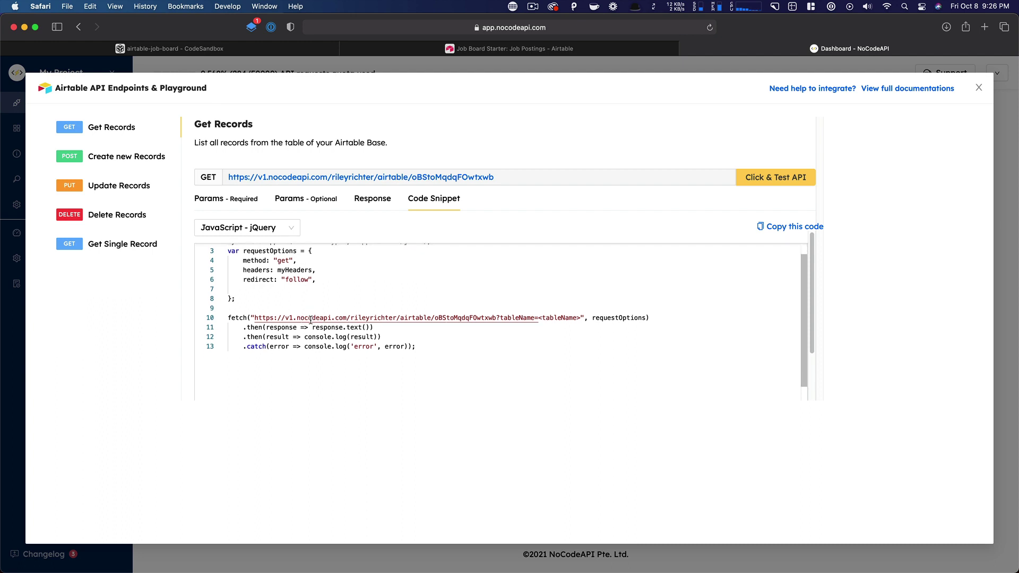
pyautogui.click(232, 197)
pyautogui.click(433, 199)
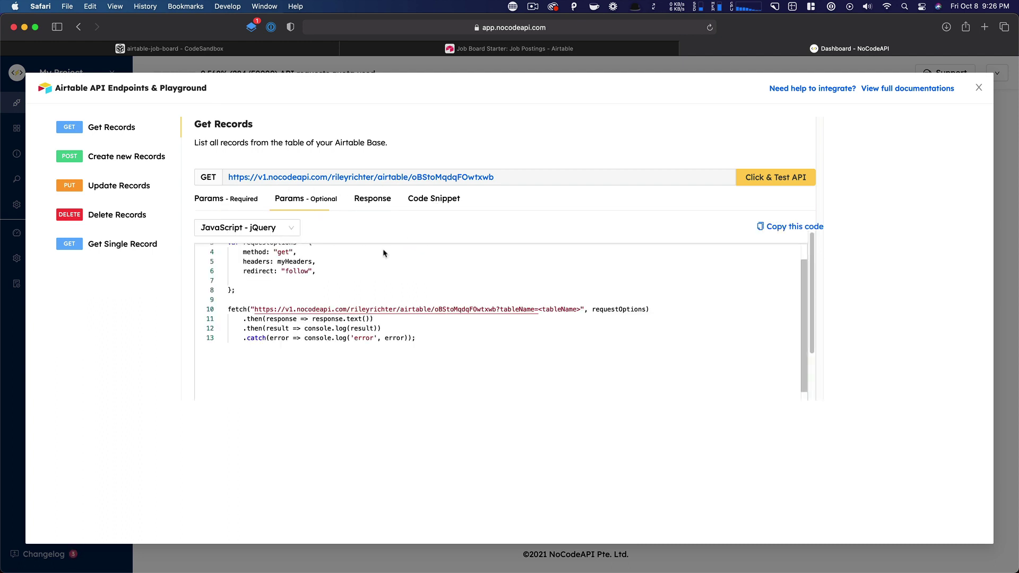
pyautogui.scroll(-2, 357, 298)
pyautogui.scroll(4, 356, 290)
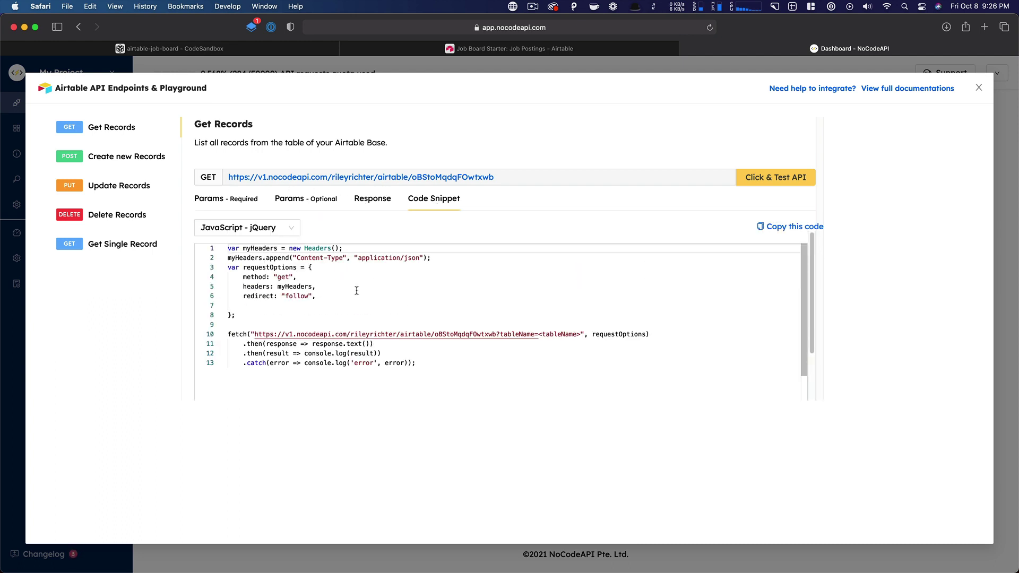
pyautogui.click(237, 200)
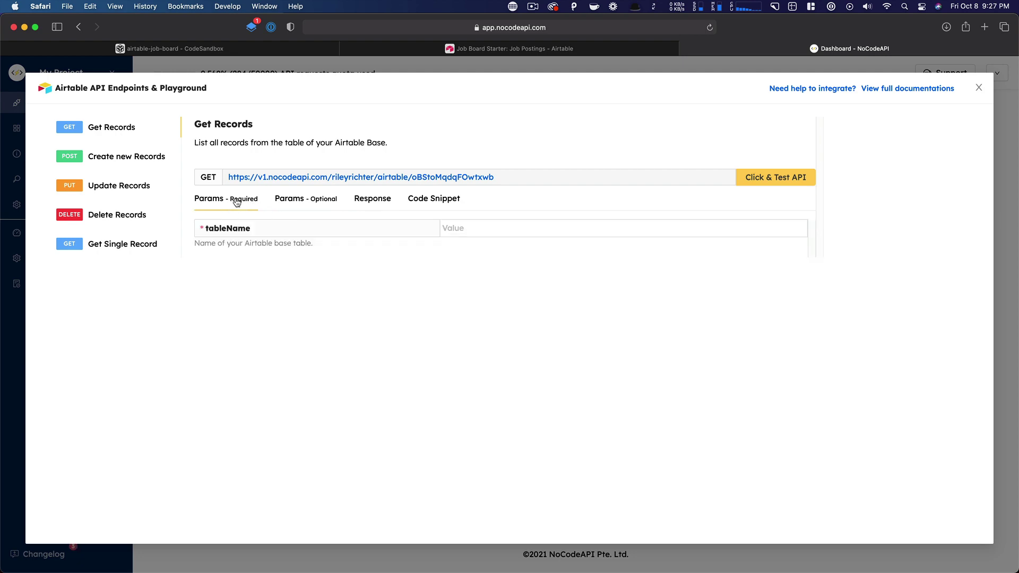
# Step: Review the Job Board API's authorized domains, then show the Airtable Job Postings table
pyautogui.click(977, 88)
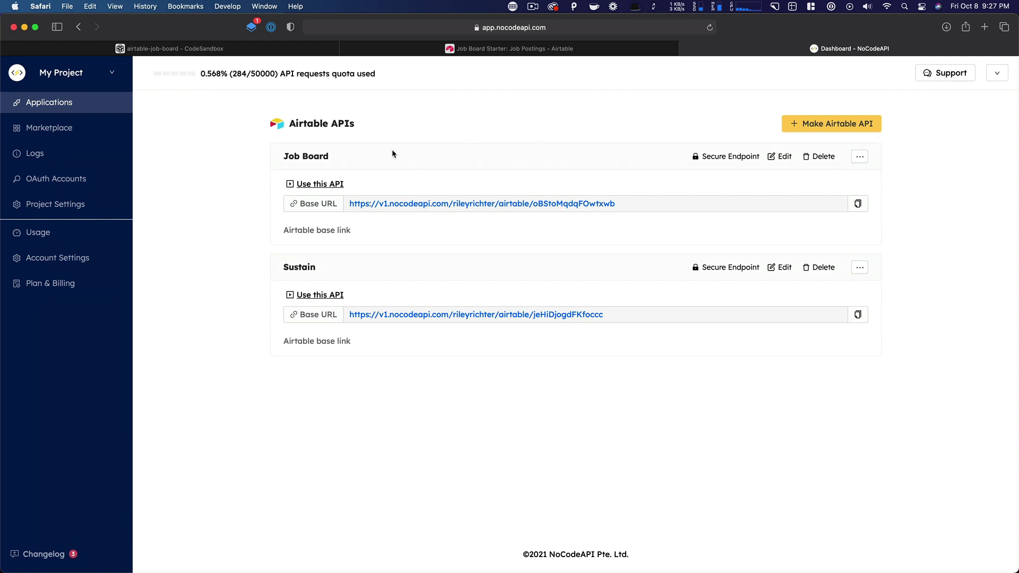
pyautogui.click(730, 157)
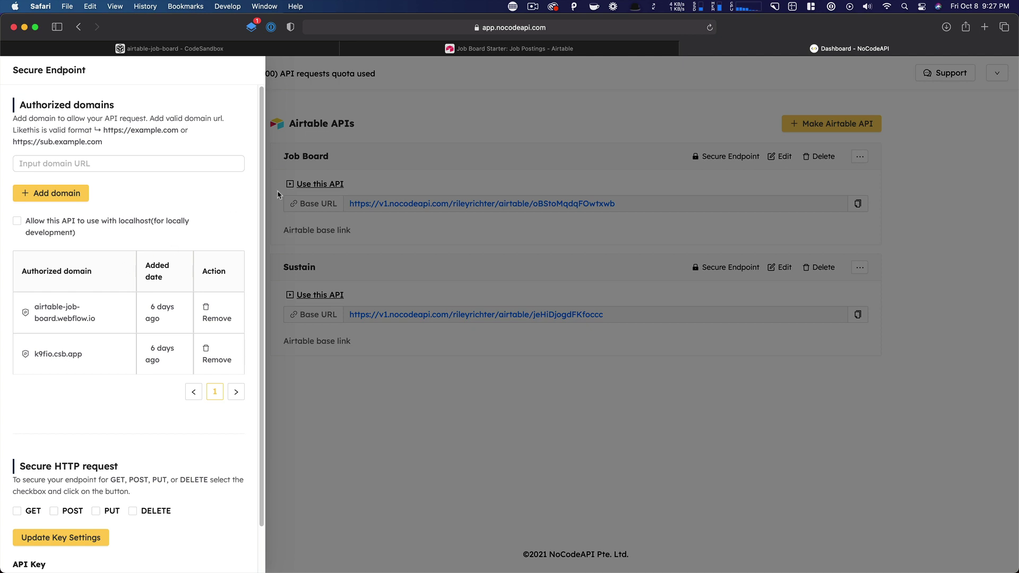
pyautogui.click(340, 140)
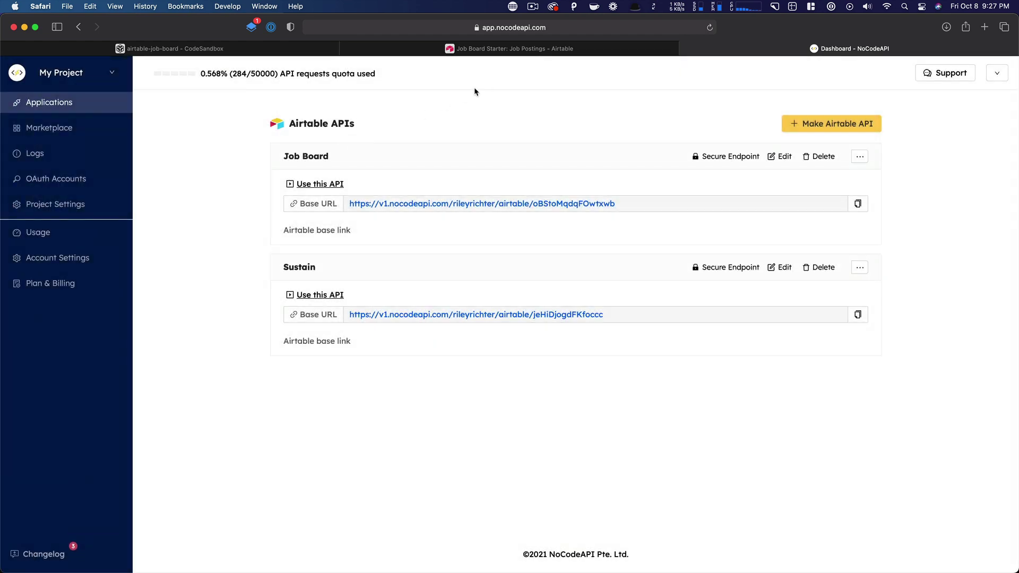
pyautogui.click(491, 51)
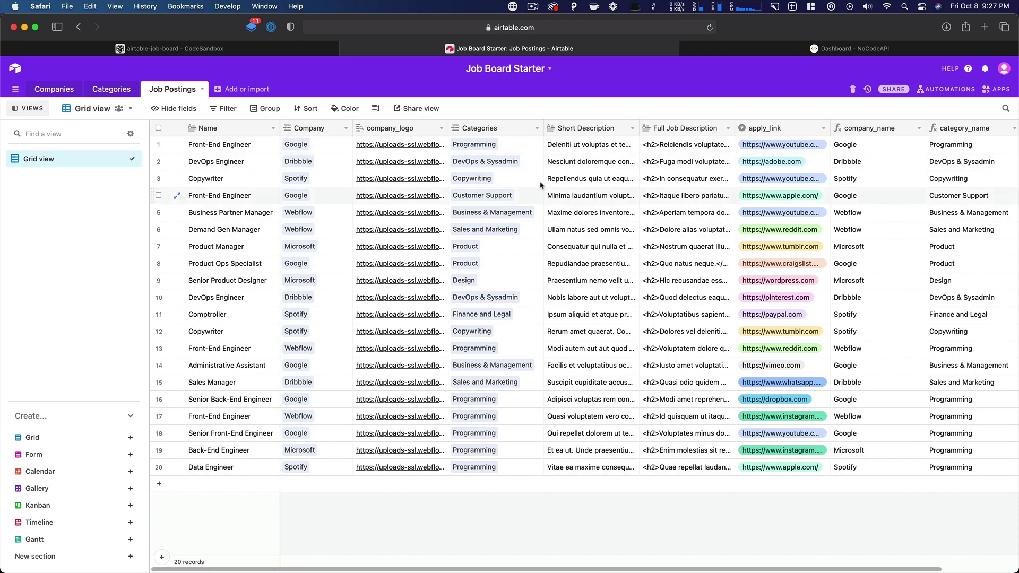
# Step: In Edge, close the Job Board Starter site and job-board-starter showcase tabs
pyautogui.press('super+Tab')
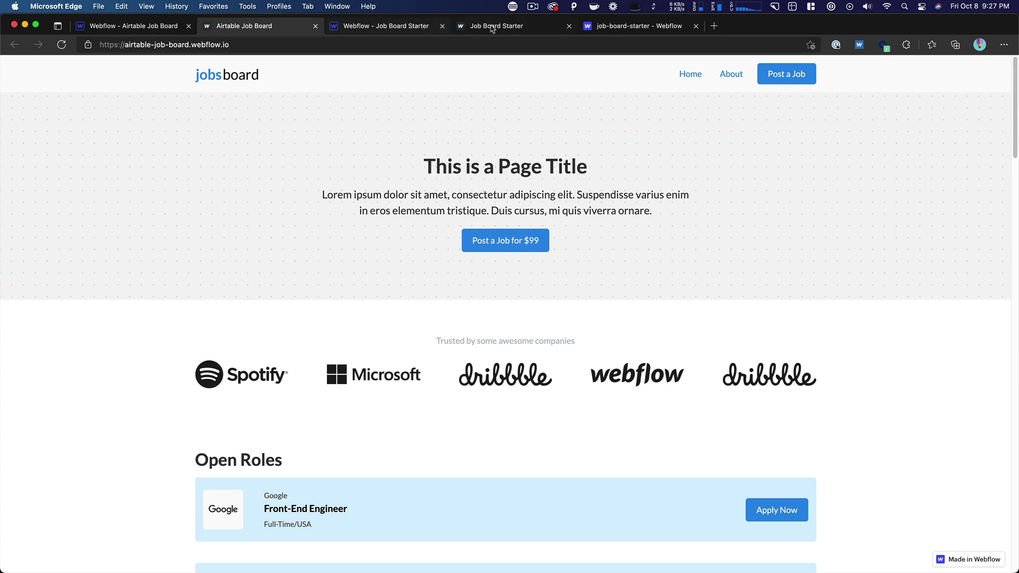
pyautogui.click(508, 26)
pyautogui.click(681, 31)
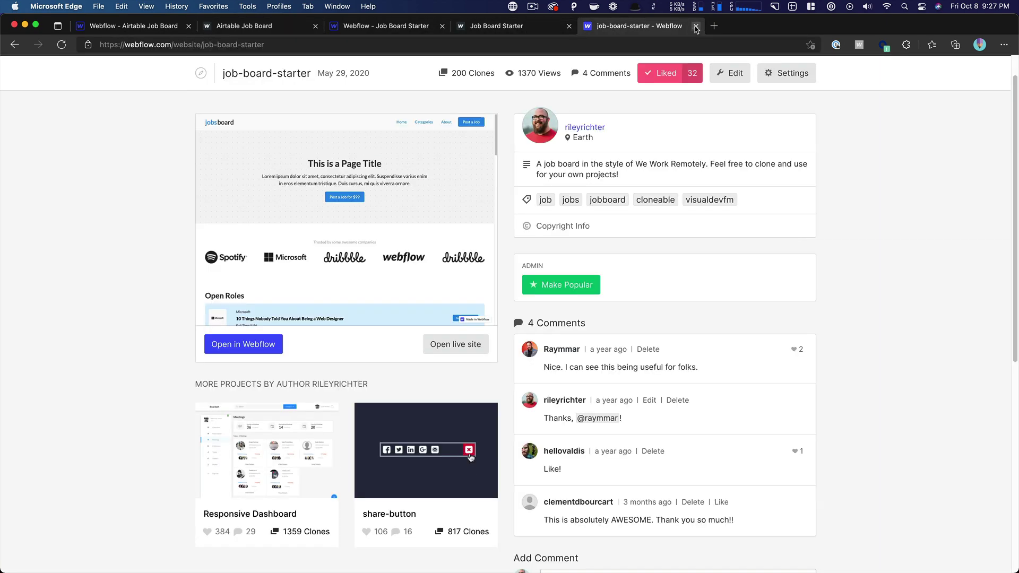
pyautogui.click(695, 26)
pyautogui.click(569, 26)
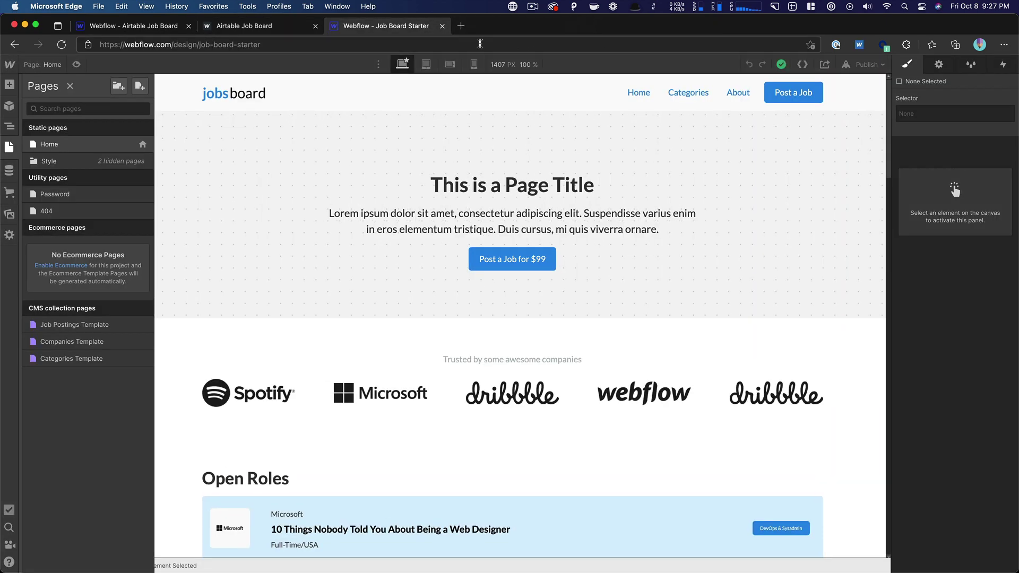
# Step: Close the Designer tab, reload airtable-job-board.webflow.io, check Open Roles, then return to Airtable
pyautogui.click(440, 26)
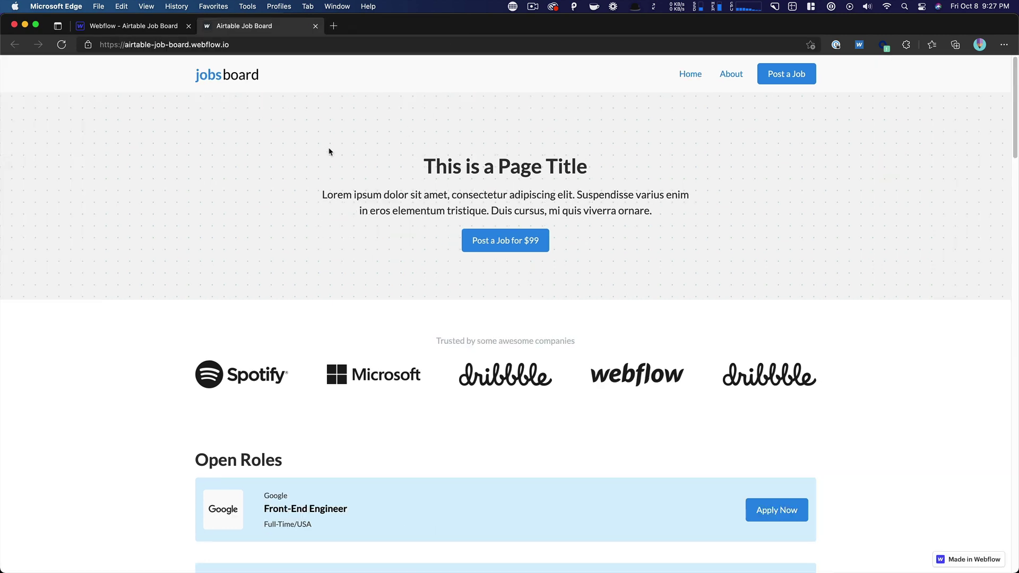
pyautogui.scroll(-3, 325, 154)
pyautogui.scroll(-5, 325, 155)
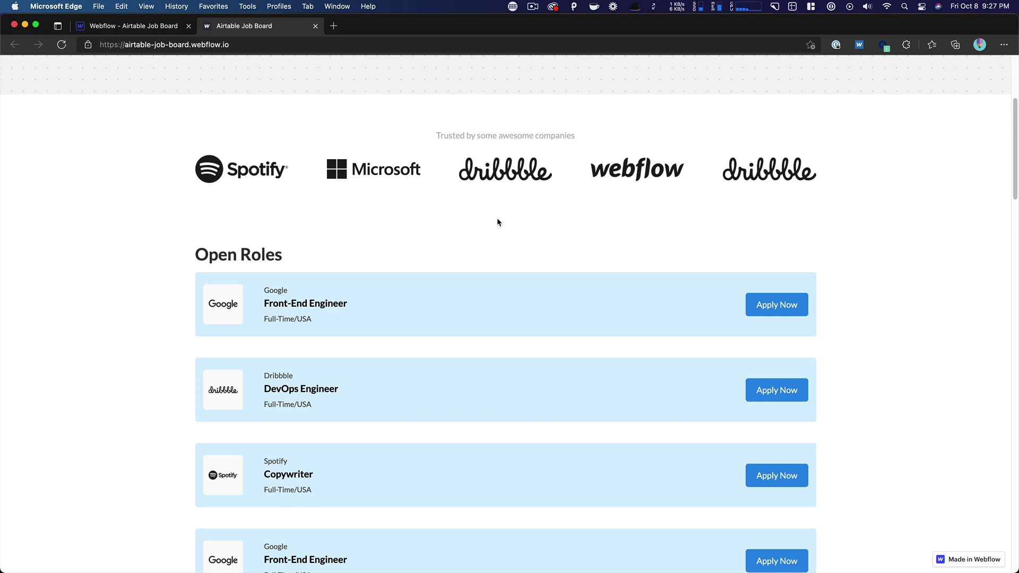
pyautogui.press('super+r')
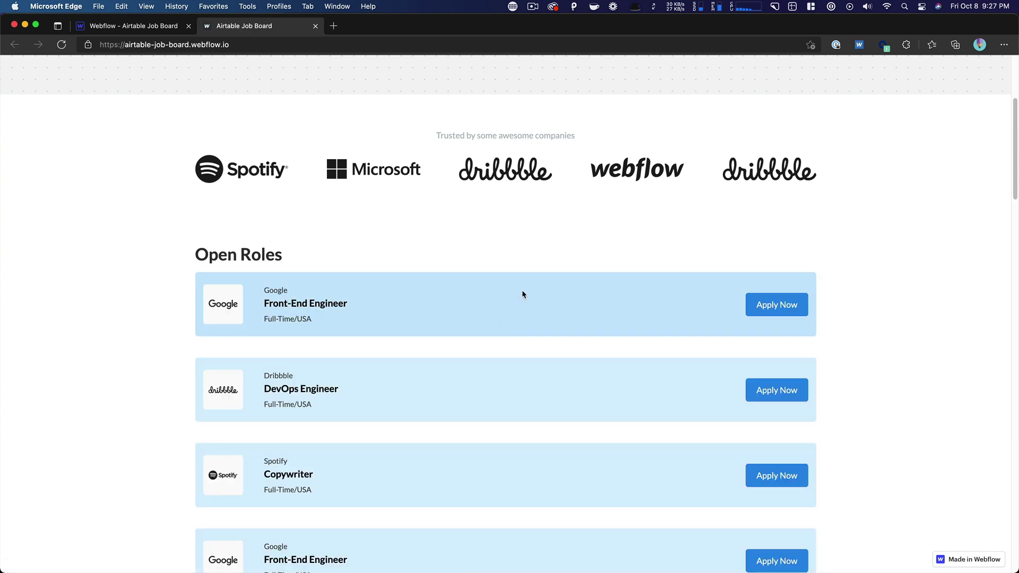
pyautogui.scroll(-10, 598, 257)
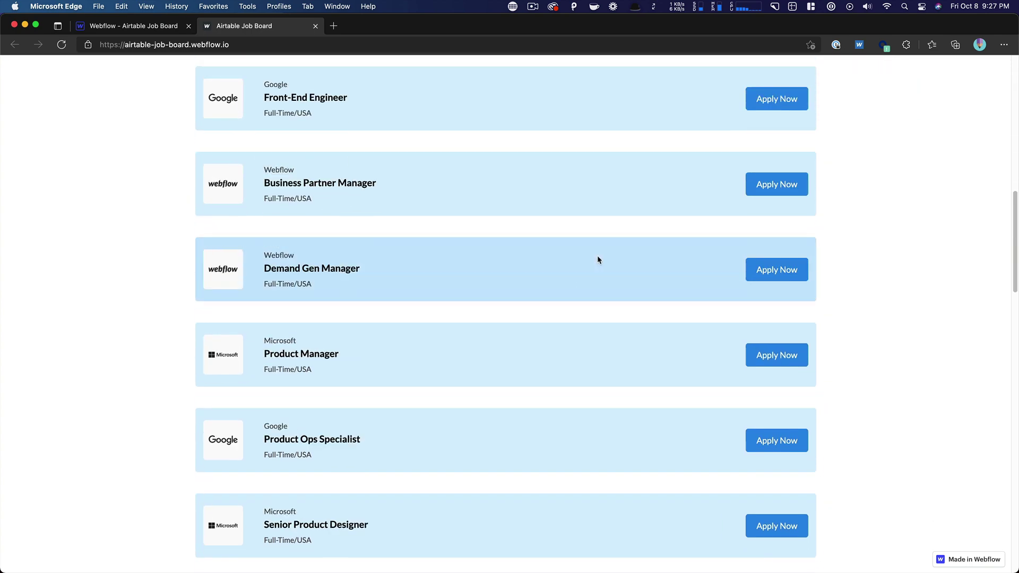
pyautogui.scroll(-20, 597, 259)
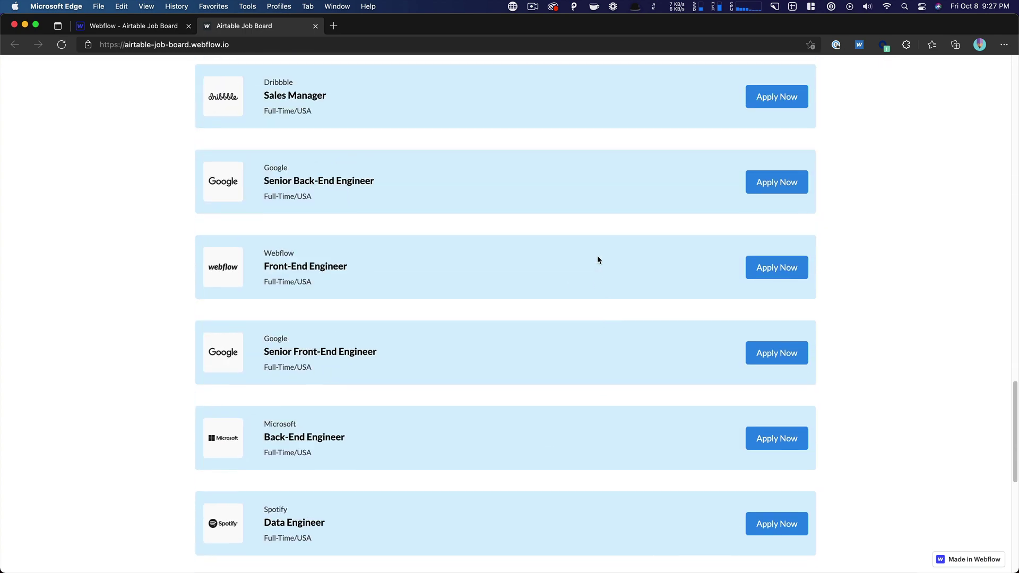
pyautogui.scroll(20, 597, 257)
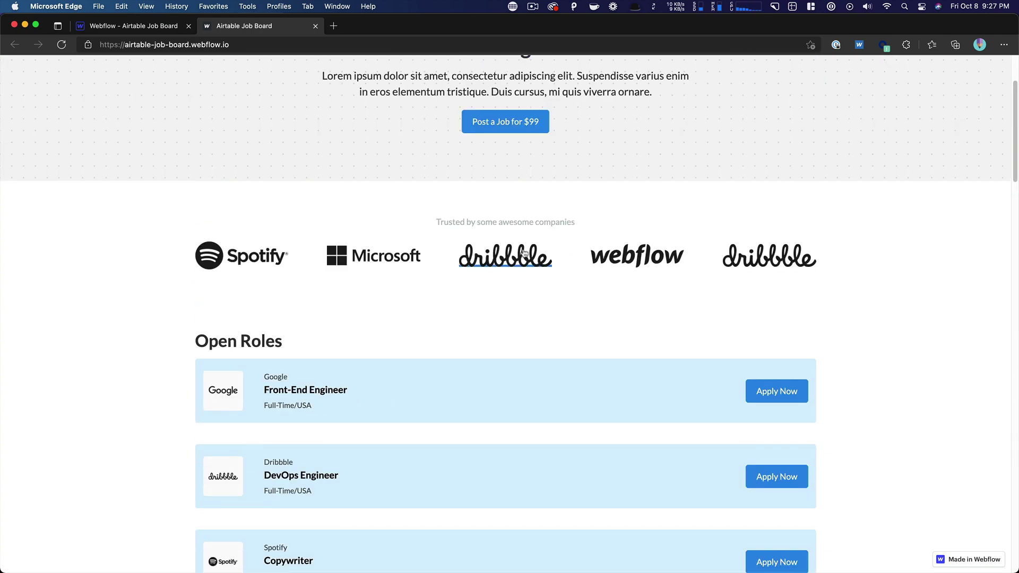
pyautogui.press('super+Tab')
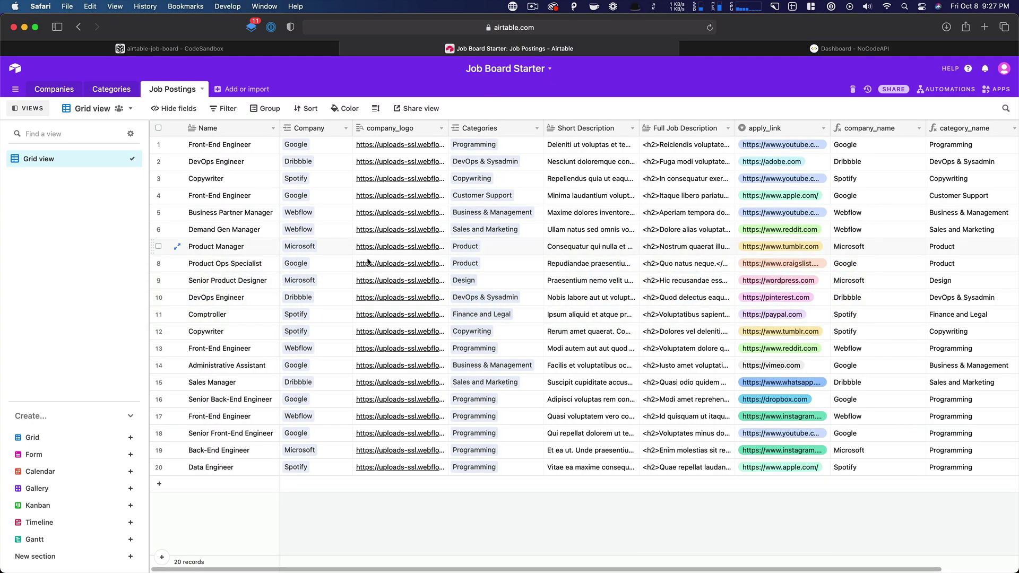
# Step: Add row 21 with a test job name, linked to the company Webflow
pyautogui.click(159, 484)
pyautogui.write("Ben's ")
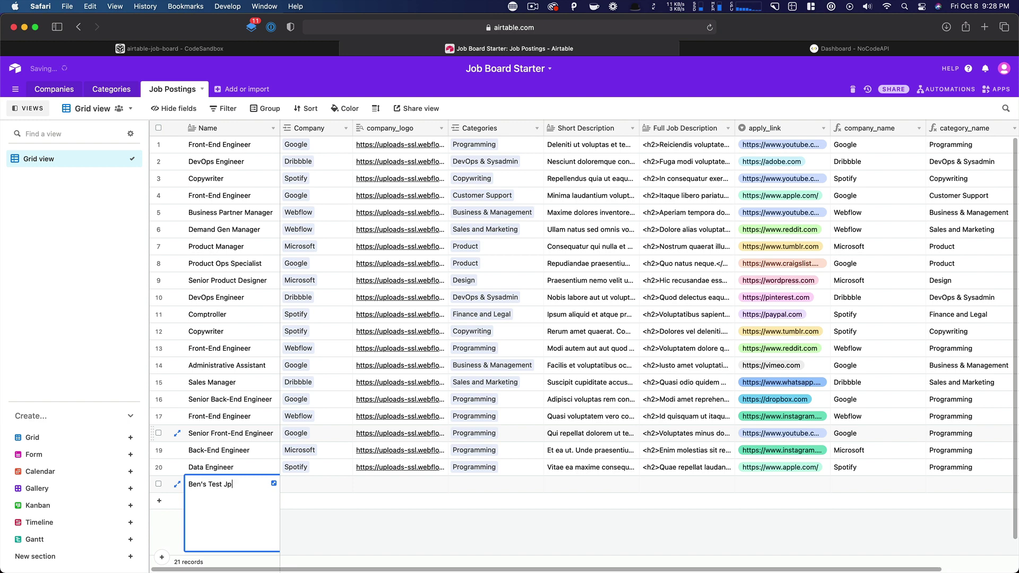
pyautogui.write('Test Job')
pyautogui.press('Tab')
pyautogui.press('Return')
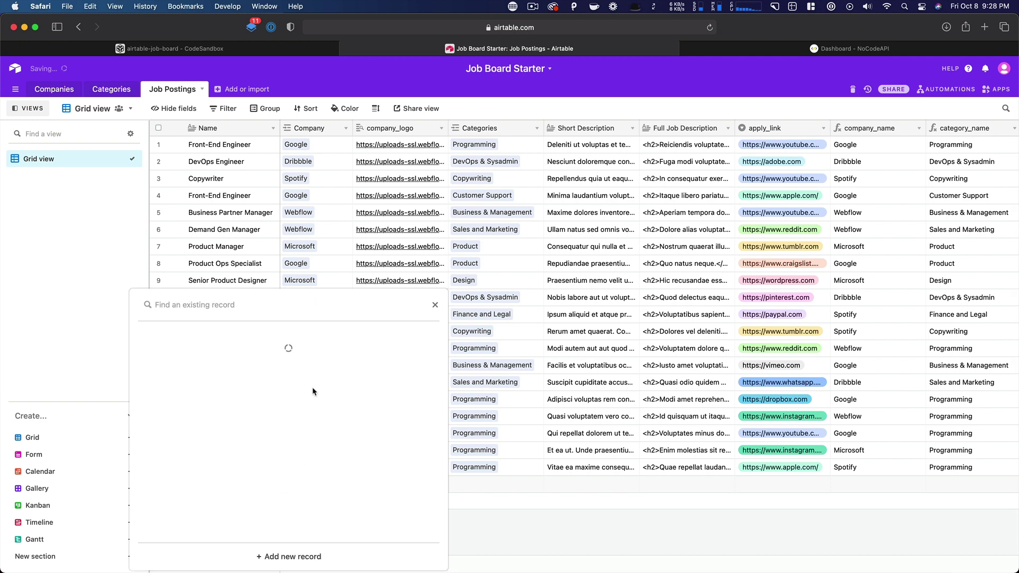
pyautogui.write('webflow')
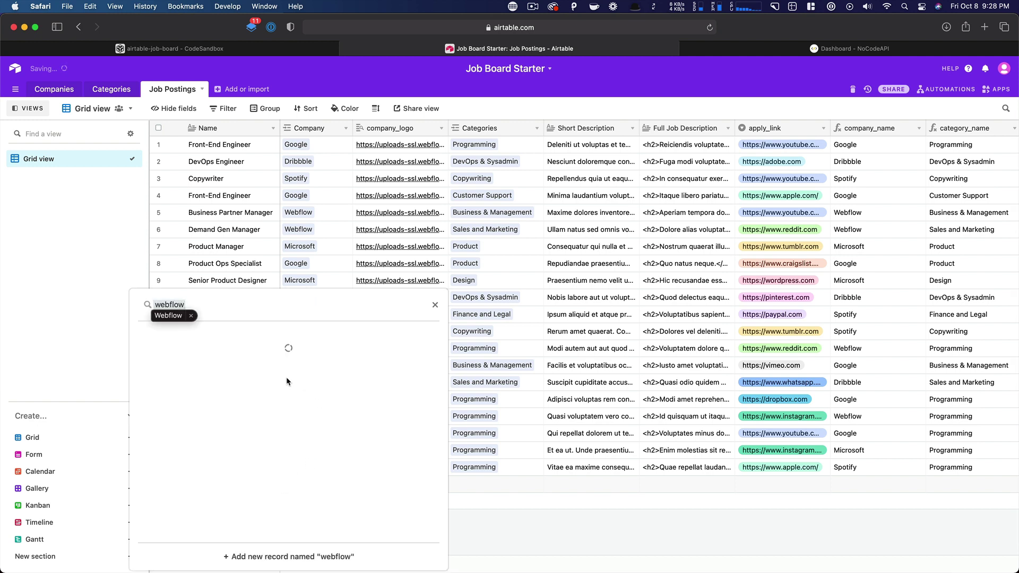
pyautogui.click(218, 335)
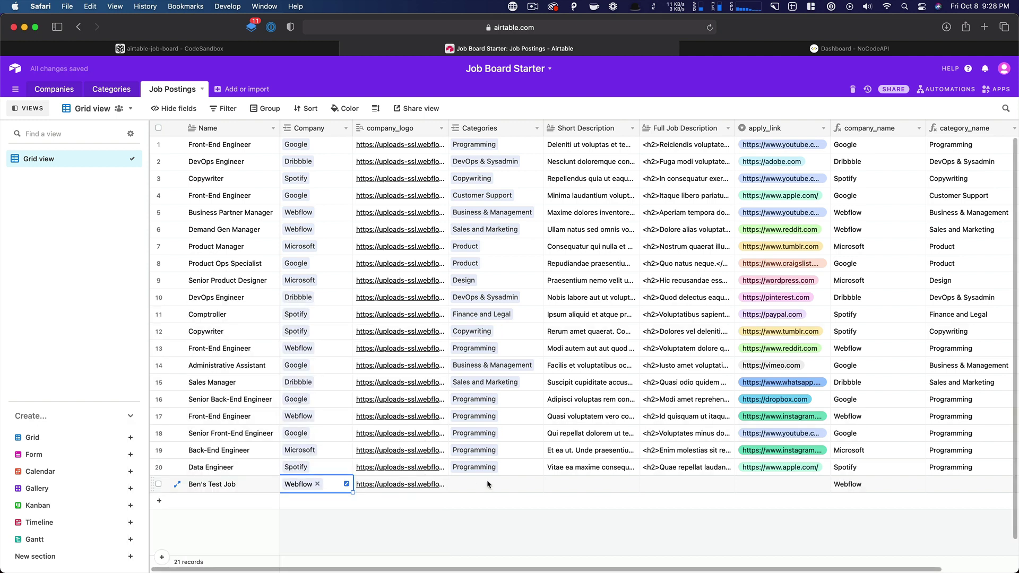
# Step: Set the new job's category to Design
pyautogui.click(485, 483)
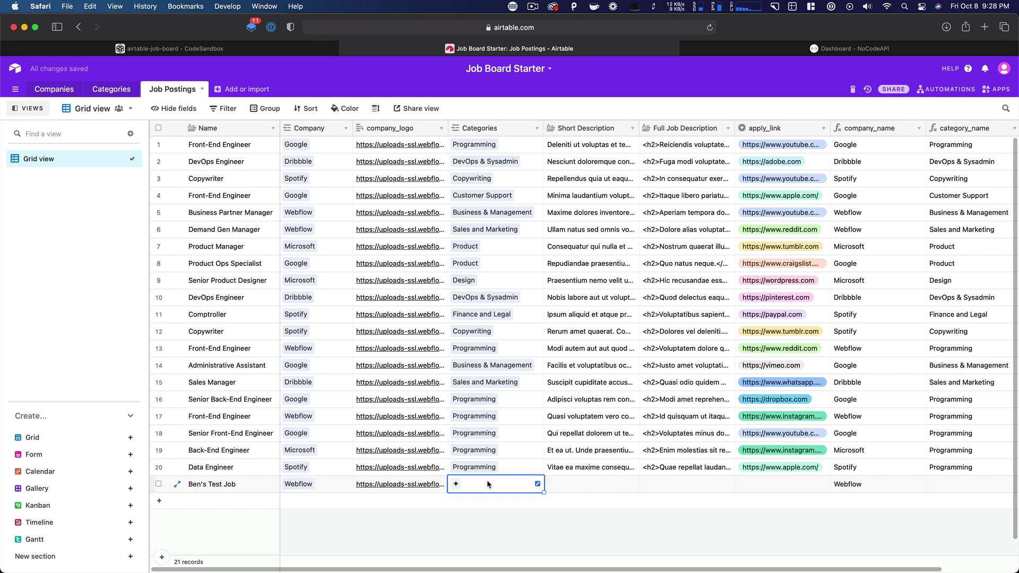
pyautogui.click(455, 483)
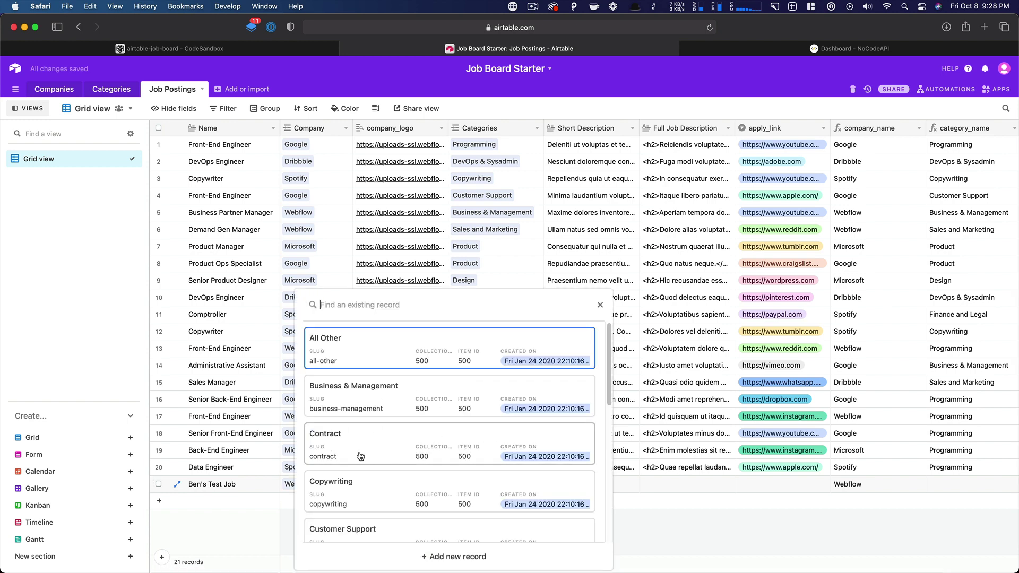
pyautogui.scroll(-6, 356, 484)
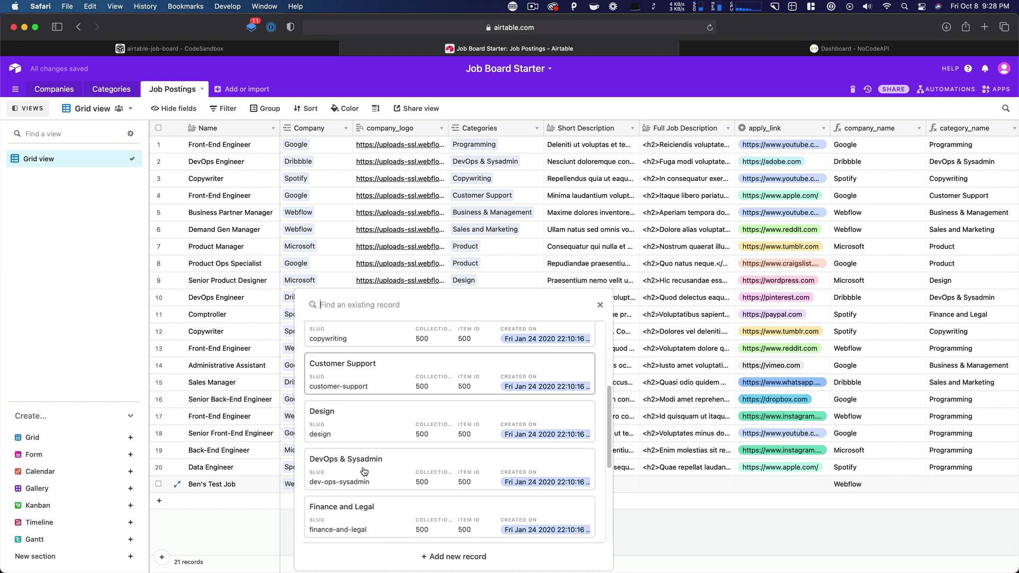
pyautogui.click(346, 427)
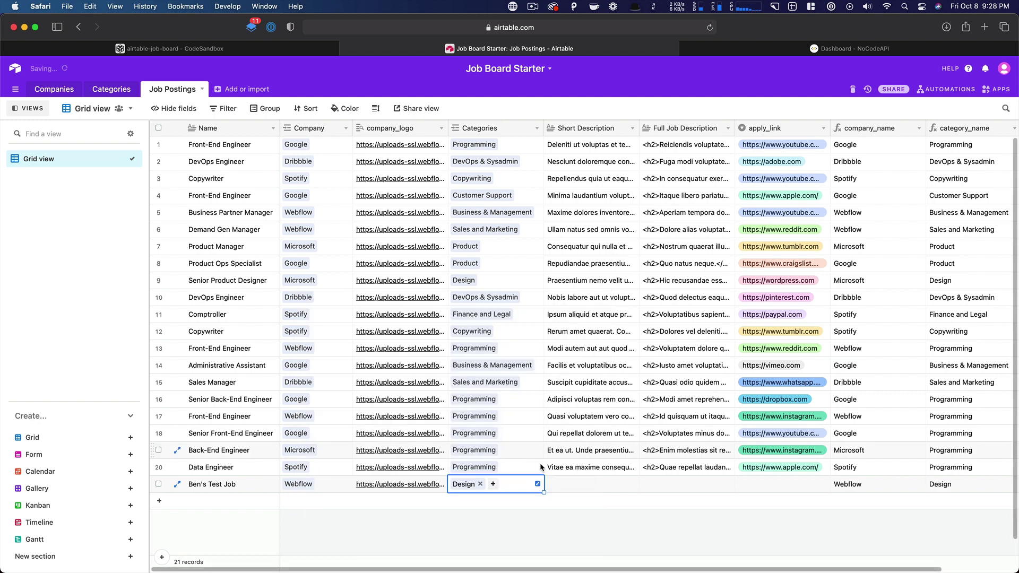
# Step: Copy the Data Engineer row's short description into the new job's Short Description
pyautogui.click(573, 465)
pyautogui.press('super+a')
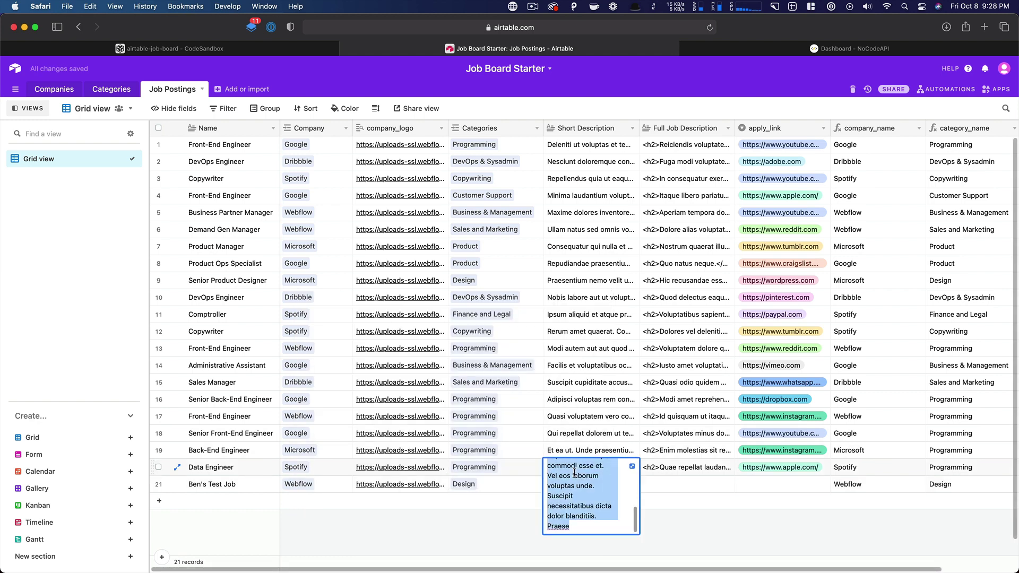
pyautogui.click(647, 483)
pyautogui.press('Left')
pyautogui.press('Return')
pyautogui.press('super+v')
pyautogui.click(666, 485)
# Step: Copy the Data Engineer row's HTML full description into the new job's Full Job Description
pyautogui.click(668, 468)
pyautogui.press('super+a')
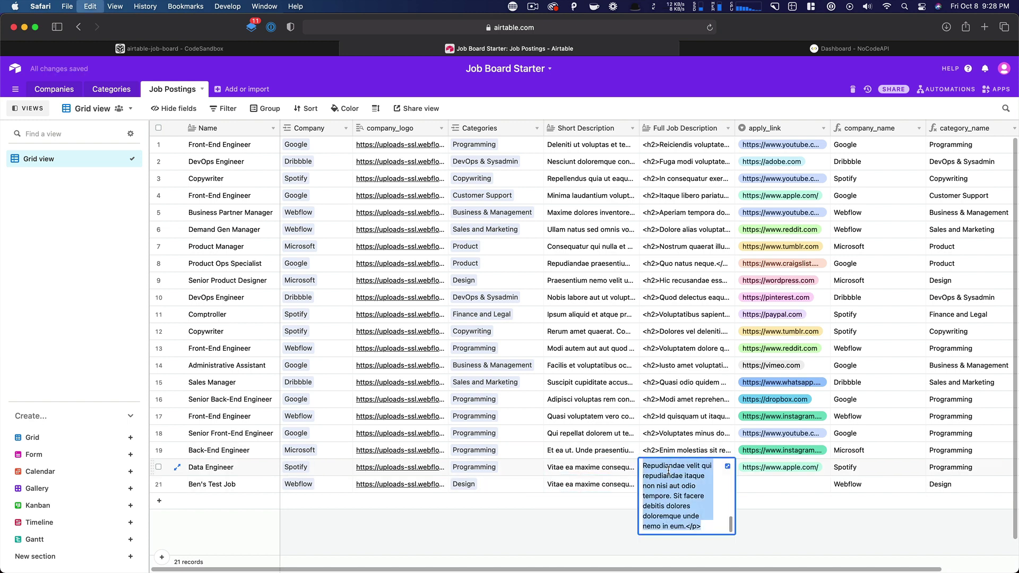
pyautogui.press('super+c')
pyautogui.click(745, 479)
pyautogui.press('Left')
pyautogui.press('Return')
pyautogui.press('super+v')
# Step: Set the new job's apply_link to the tumblr.com option
pyautogui.click(768, 487)
pyautogui.click(822, 484)
pyautogui.click(780, 469)
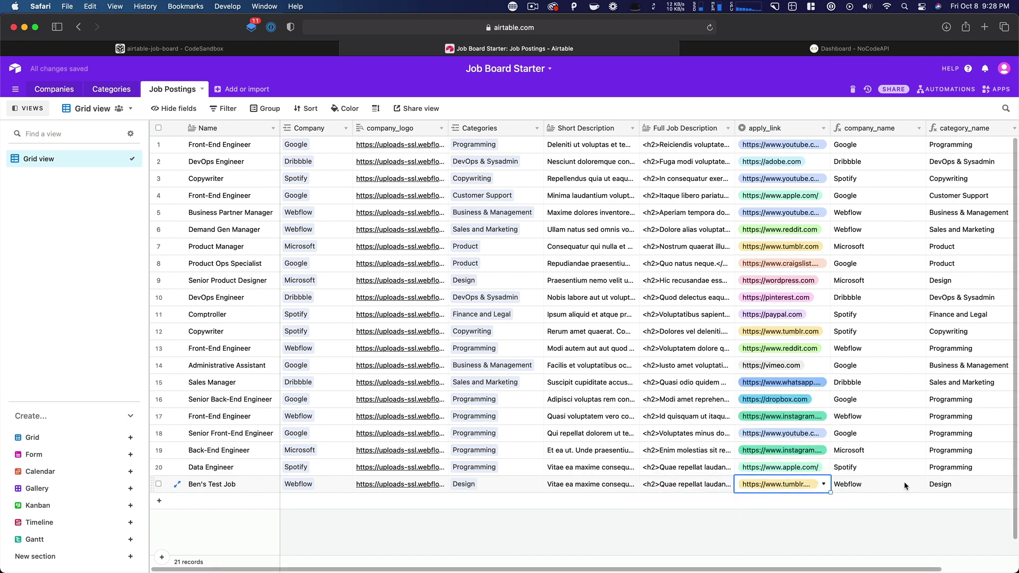
pyautogui.scroll(-2, 859, 456)
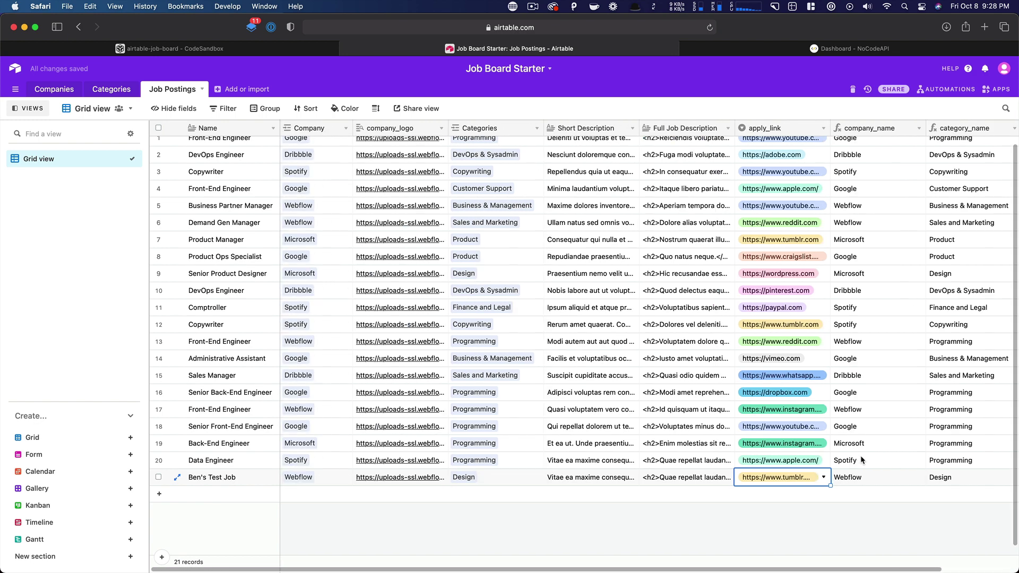
pyautogui.scroll(-1, 605, 417)
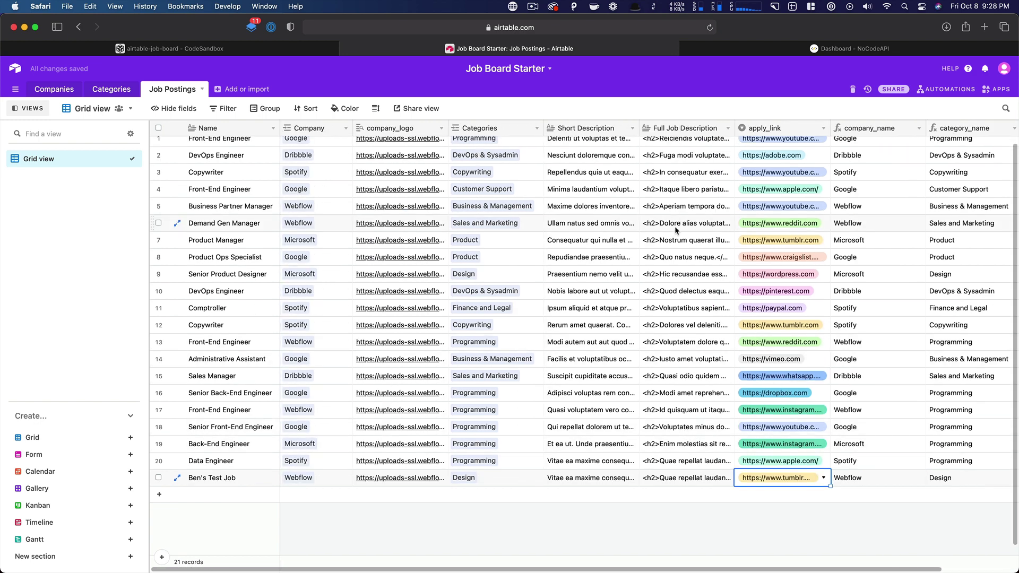
# Step: Refresh the published job board, scroll its loaded job cards, then return to Airtable
pyautogui.press('super+Tab')
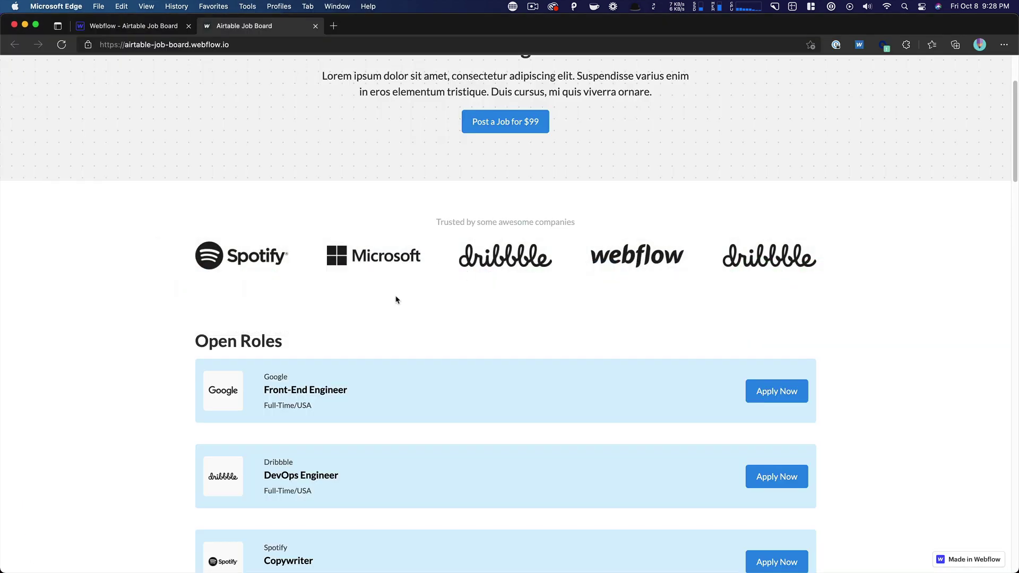
pyautogui.scroll(1, 392, 303)
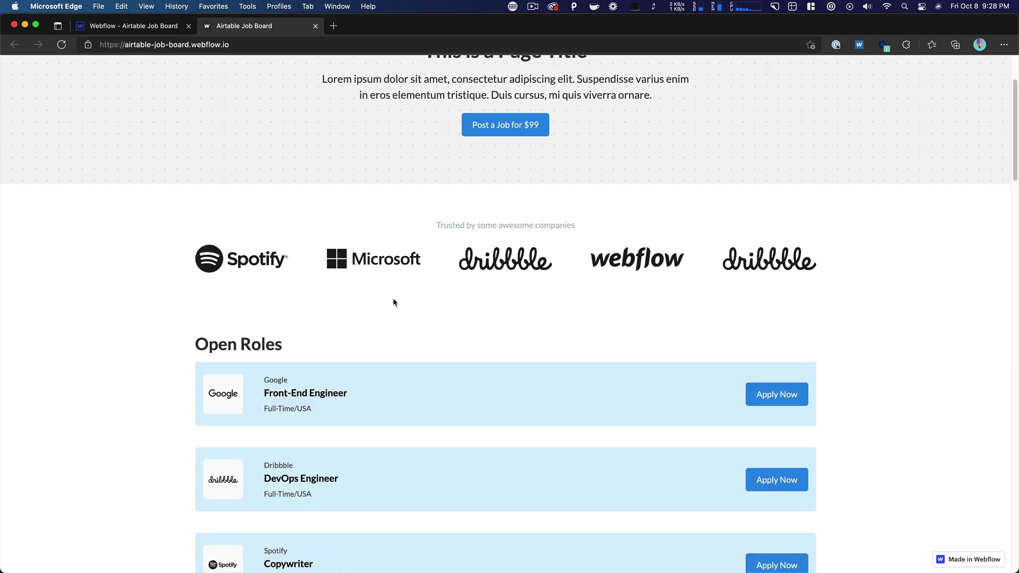
pyautogui.scroll(-8, 393, 303)
pyautogui.scroll(-20, 392, 302)
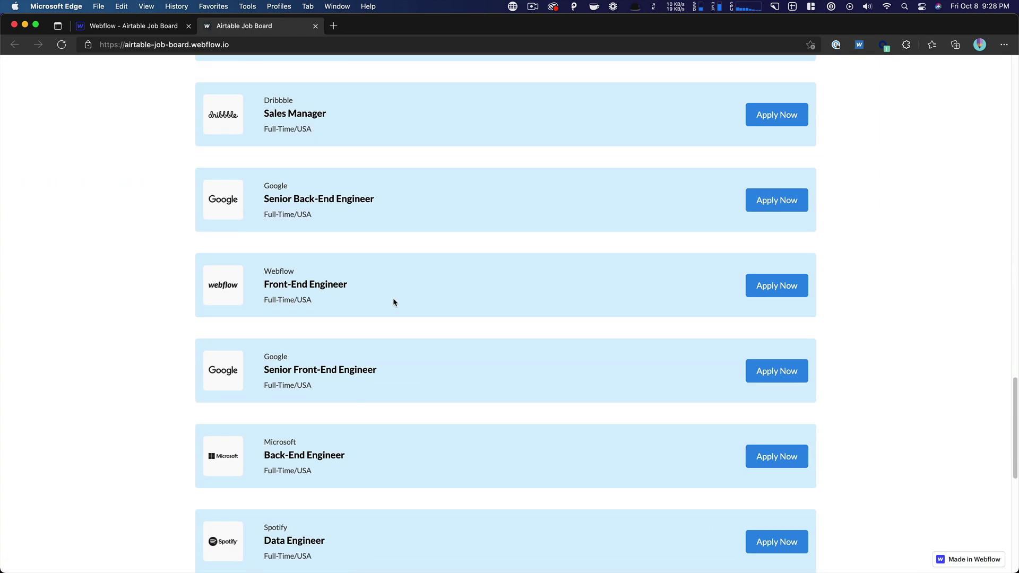
pyautogui.press('super+r')
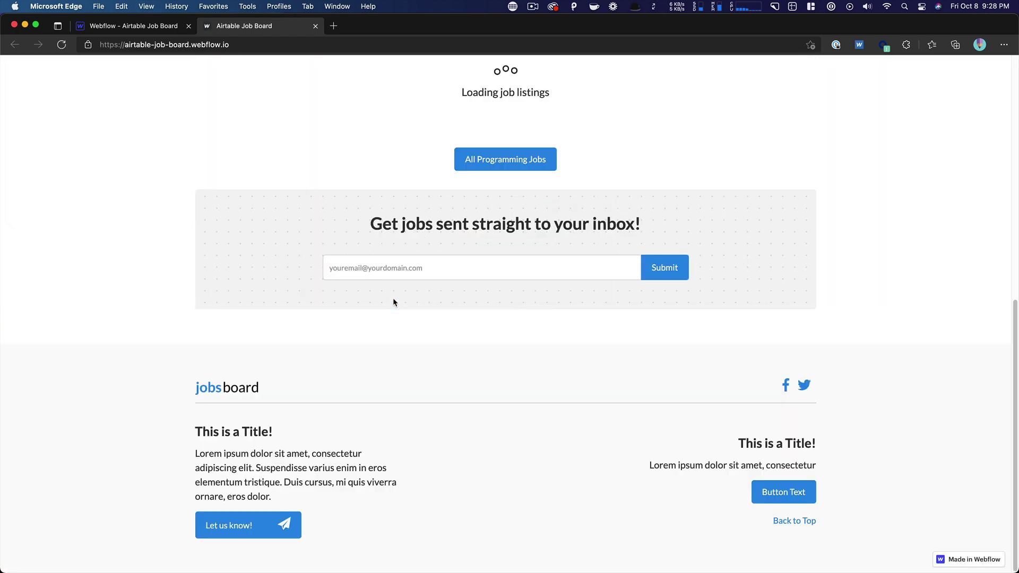
pyautogui.scroll(-12, 394, 300)
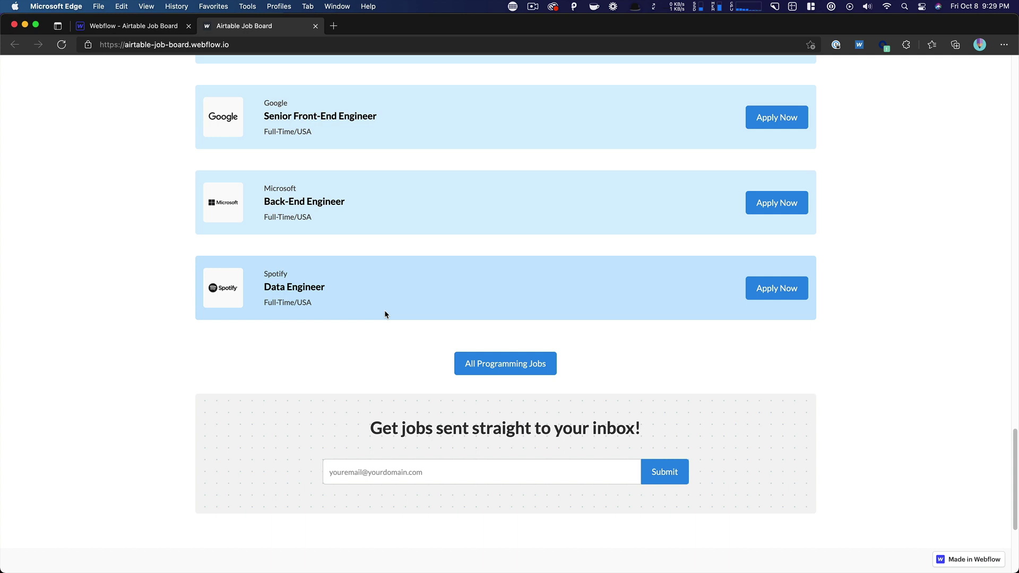
pyautogui.scroll(3, 447, 298)
pyautogui.press('super+Tab')
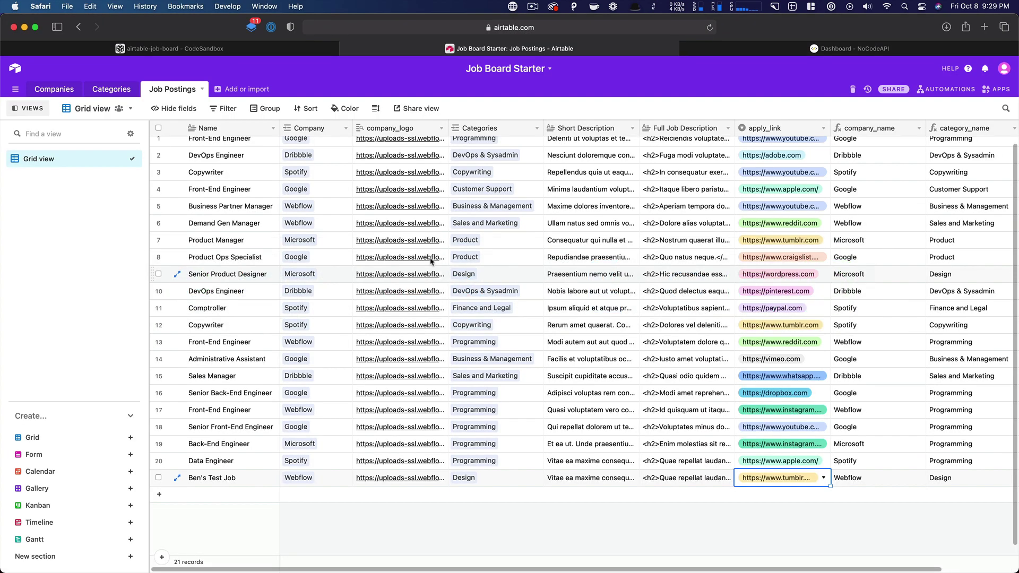
# Step: Check the Job Board Airtable API base URL on the NoCodeAPI dashboard, then return to the live site
pyautogui.click(764, 48)
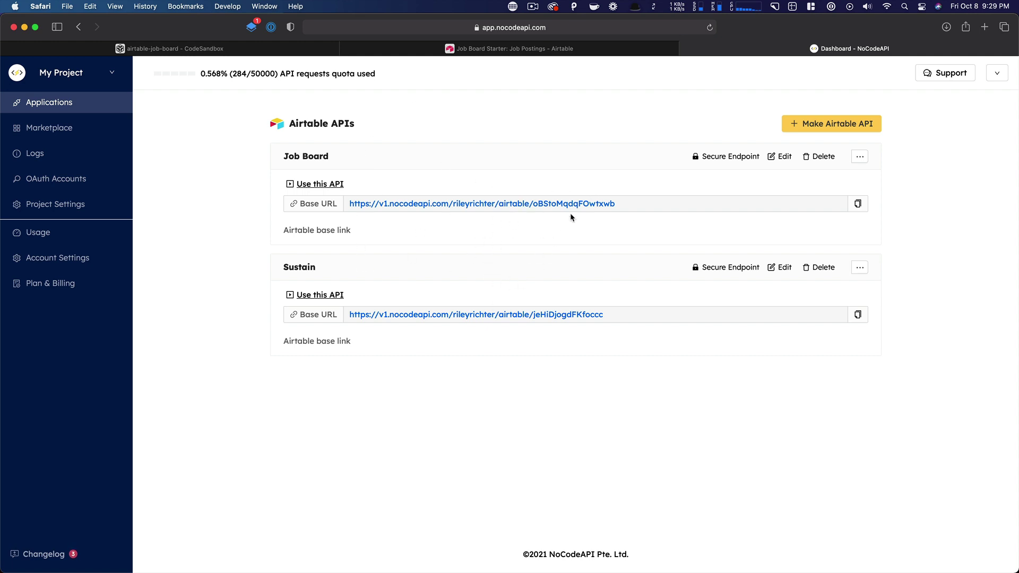
pyautogui.press('super+Tab')
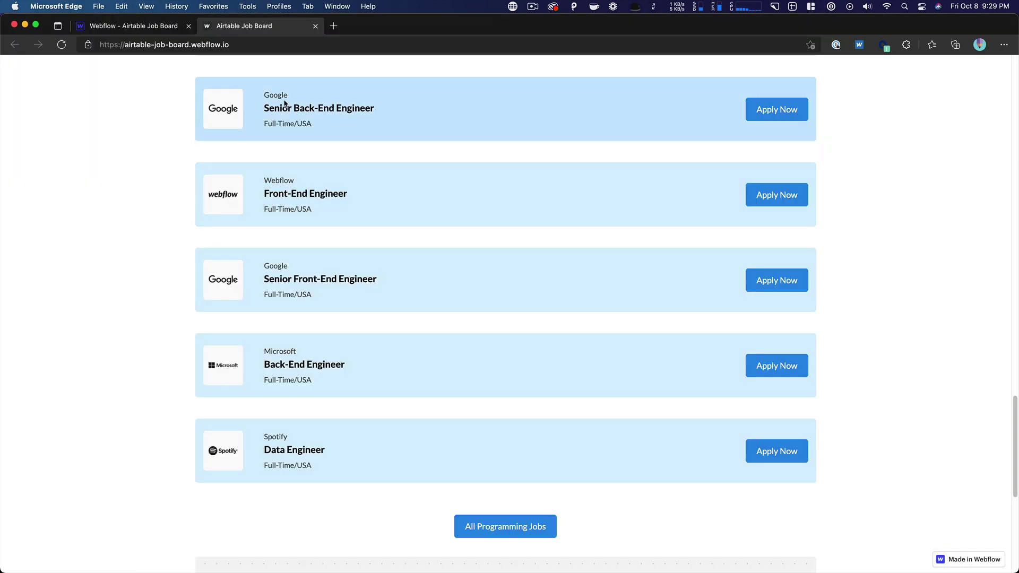
# Step: Reload the live job board, confirm the new test job at the bottom, then return to Airtable's Job Postings
pyautogui.press('super+r')
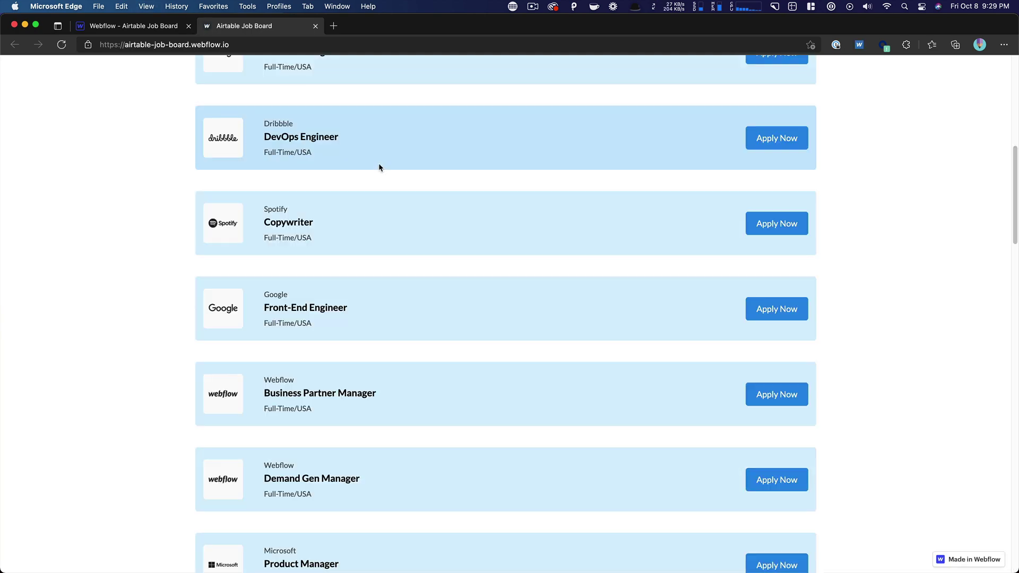
pyautogui.scroll(-15, 379, 168)
pyautogui.scroll(-9, 379, 168)
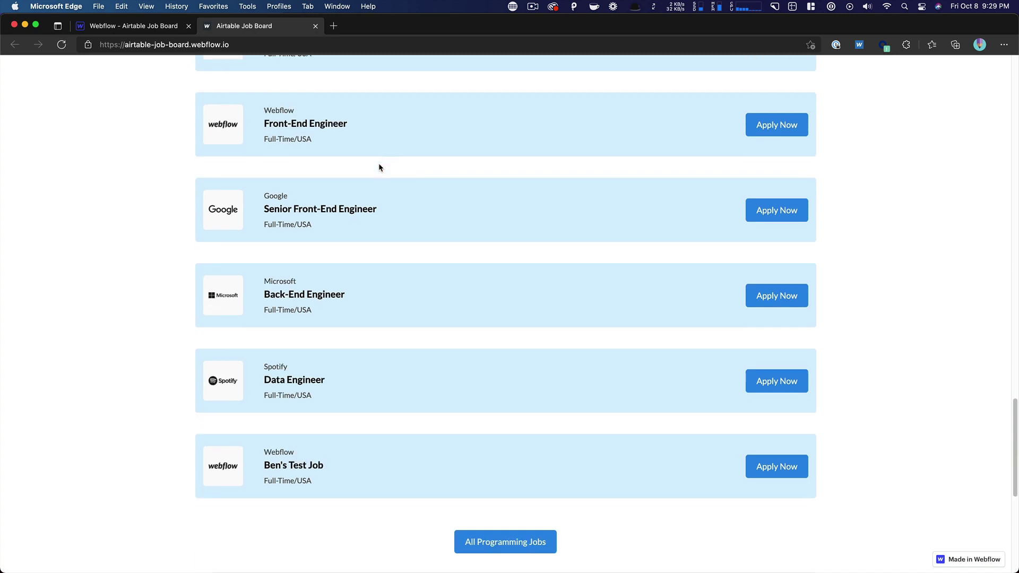
pyautogui.scroll(-1, 379, 167)
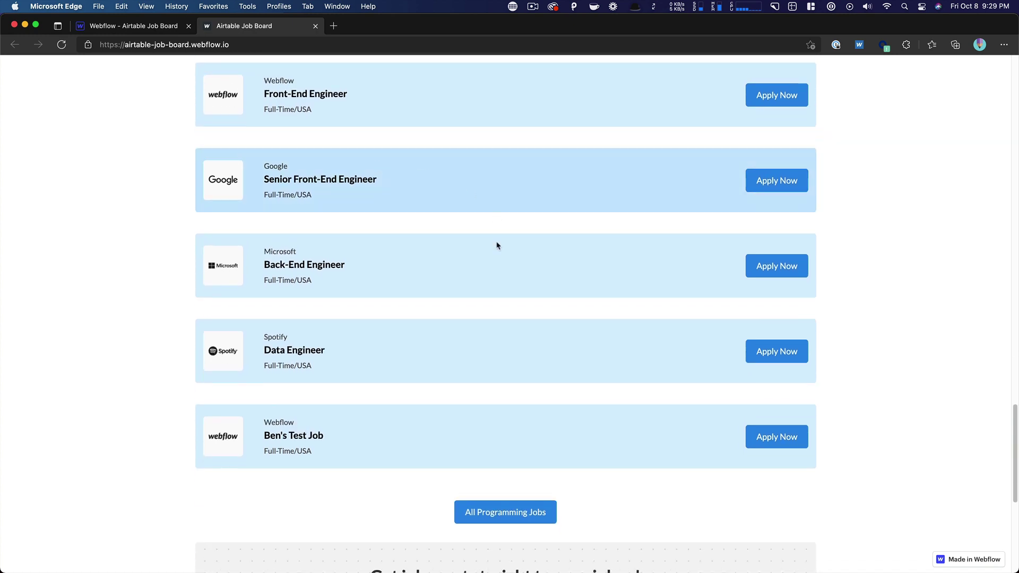
pyautogui.scroll(-5, 326, 230)
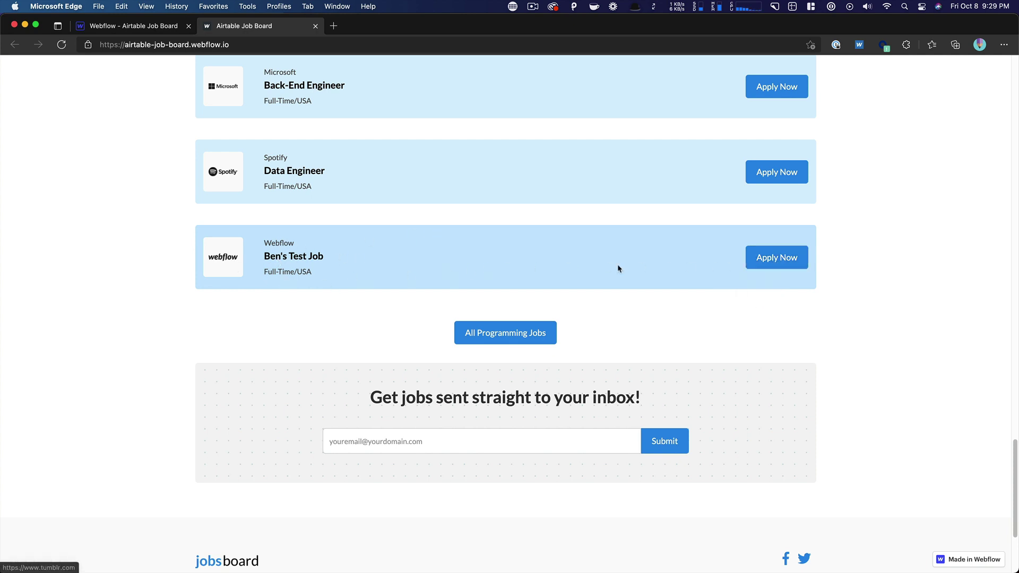
pyautogui.scroll(10, 397, 219)
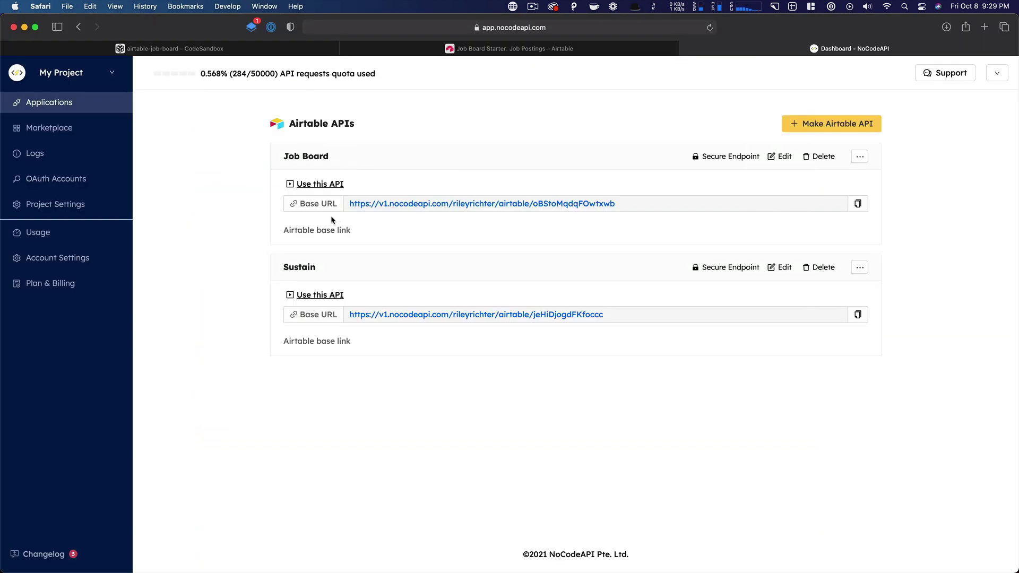
pyautogui.click(494, 49)
pyautogui.scroll(1, 517, 287)
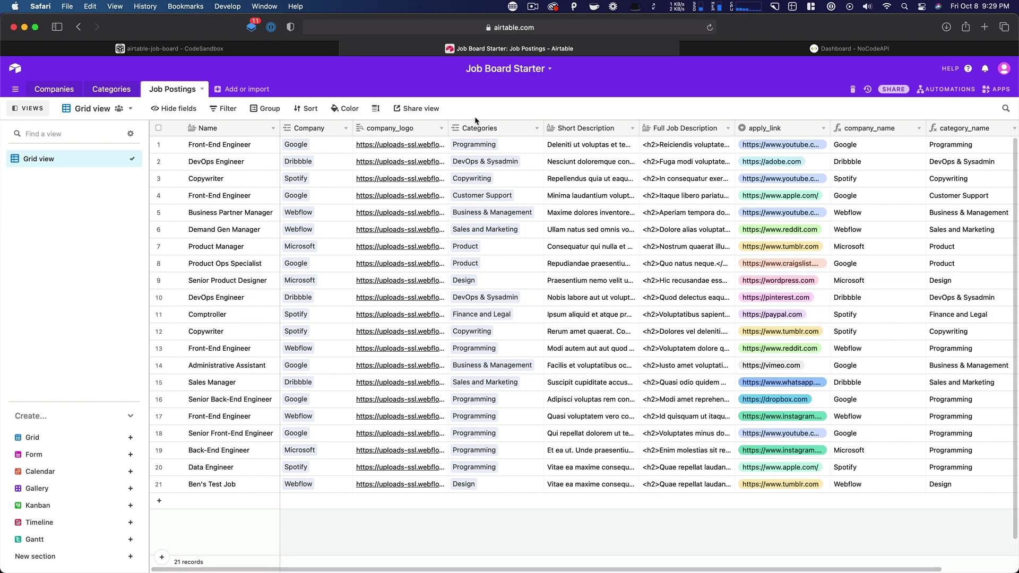
# Step: Show the airtable-job-board sandbox's index.html fetch script alongside its rendered job listings preview
pyautogui.click(289, 54)
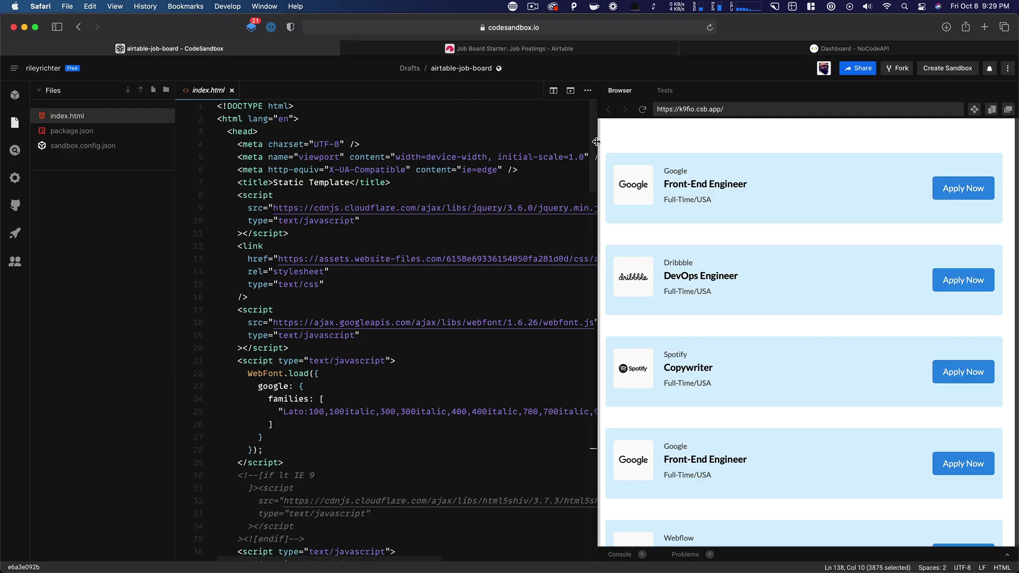
pyautogui.moveTo(594, 139); pyautogui.dragTo(588, 301)
pyautogui.press('super+Tab')
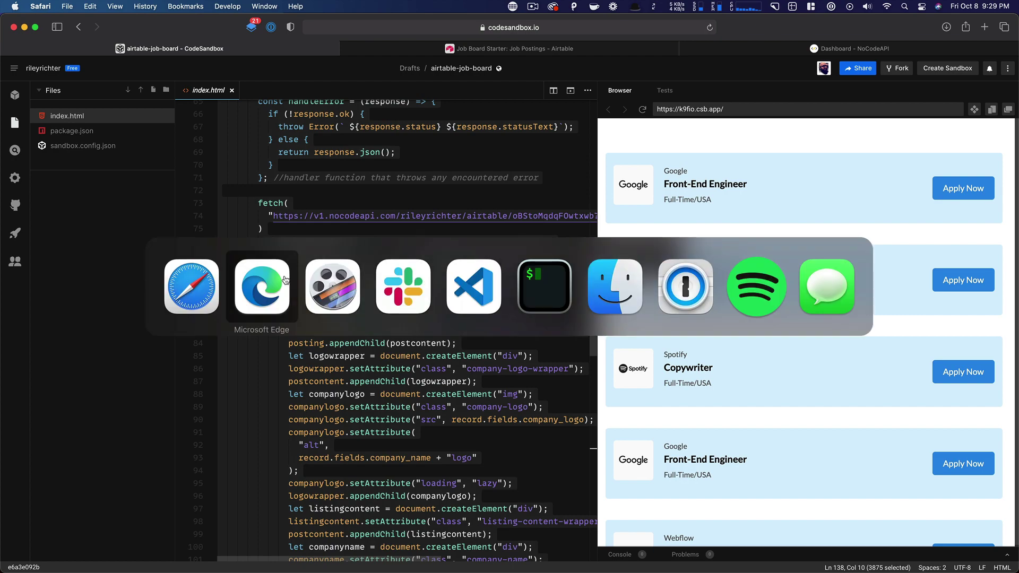
# Step: Scroll through write-items.js in VS Code, then return to the published job board
pyautogui.press('super+Tab')
pyautogui.press('super+Tab')
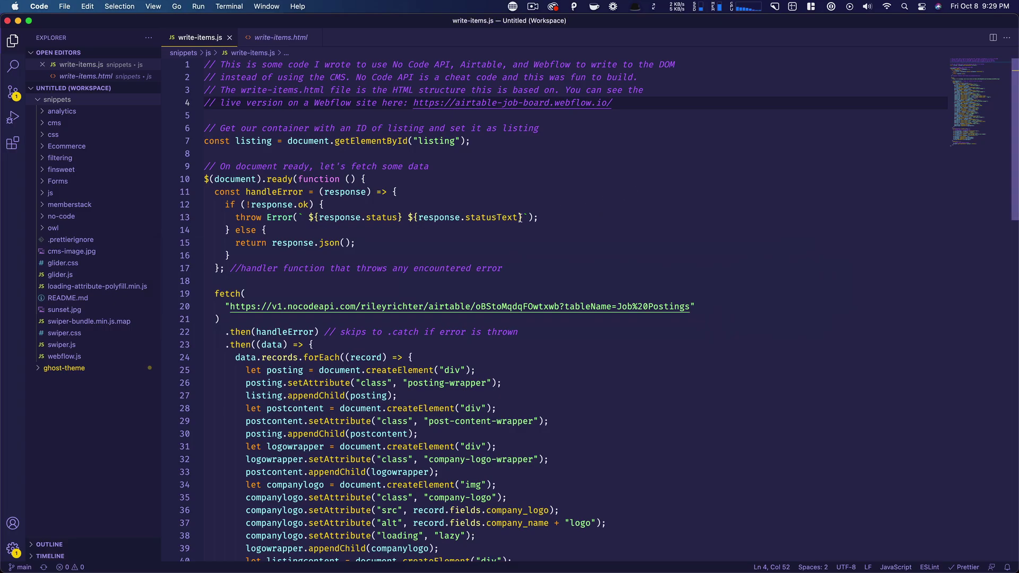
pyautogui.scroll(-3, 519, 217)
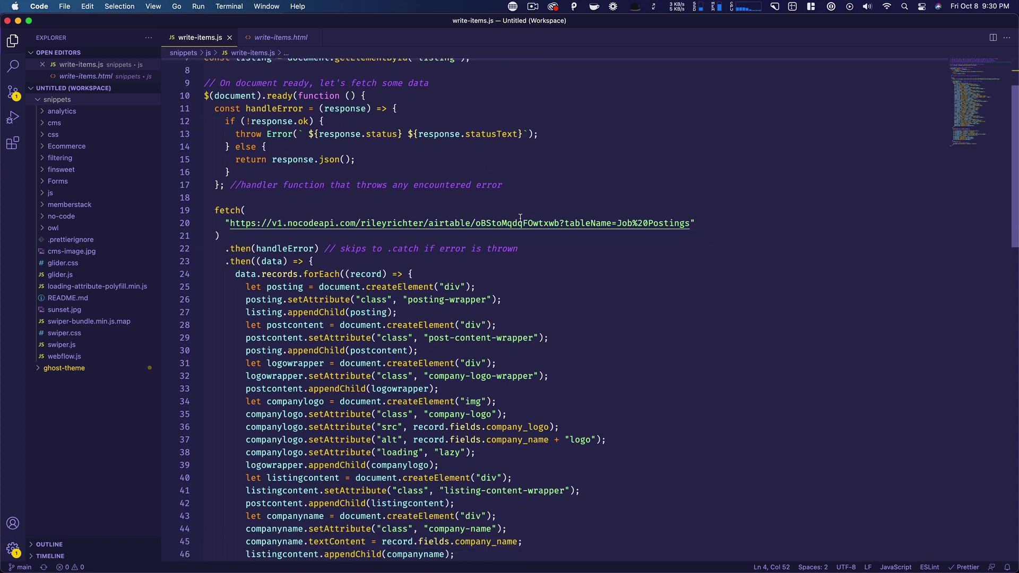
pyautogui.scroll(3, 615, 265)
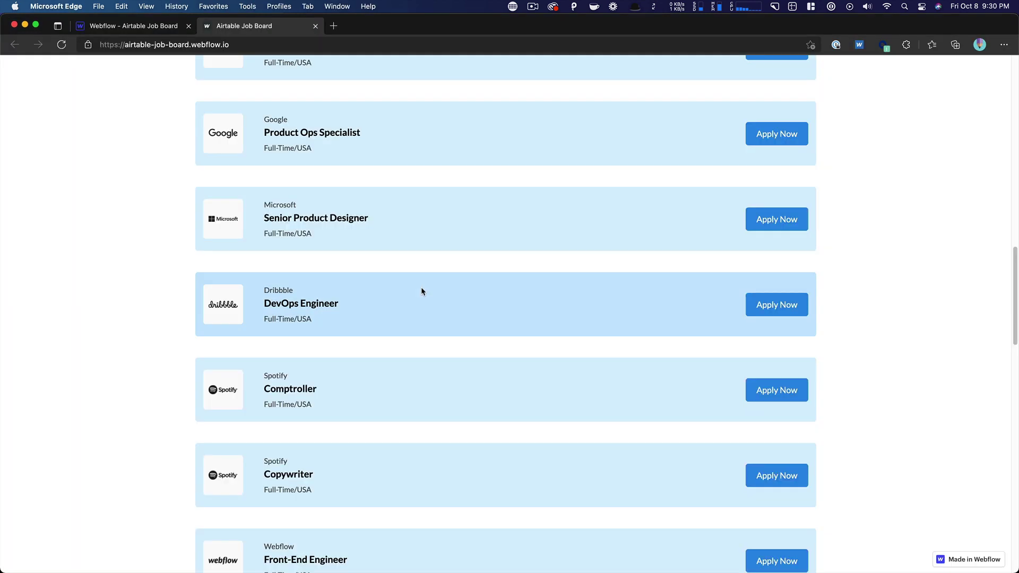
# Step: Reveal the write-items script in the Home page settings' Before </body> tag custom code
pyautogui.click(130, 25)
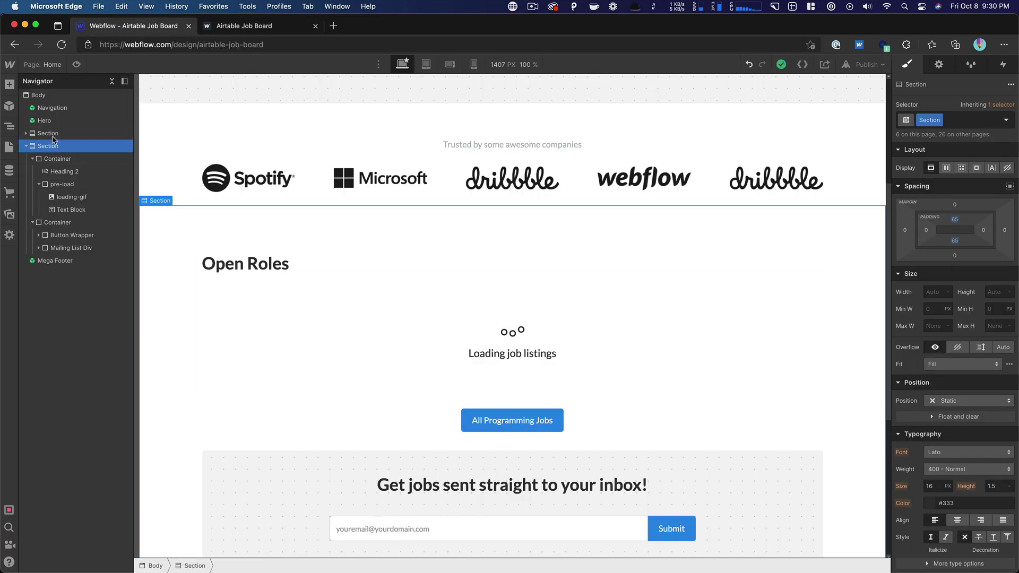
pyautogui.click(9, 147)
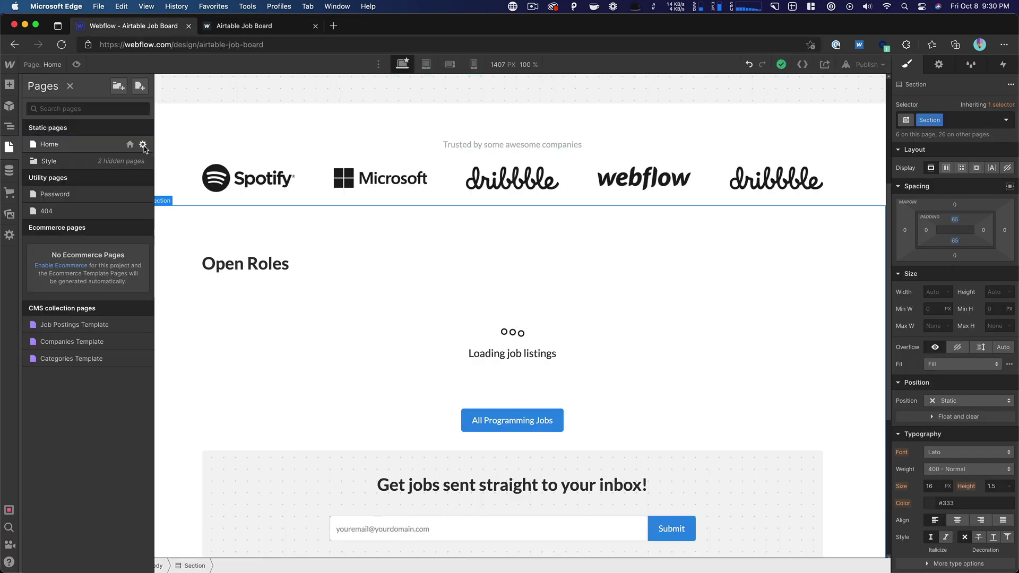
pyautogui.click(142, 145)
pyautogui.scroll(-15, 355, 268)
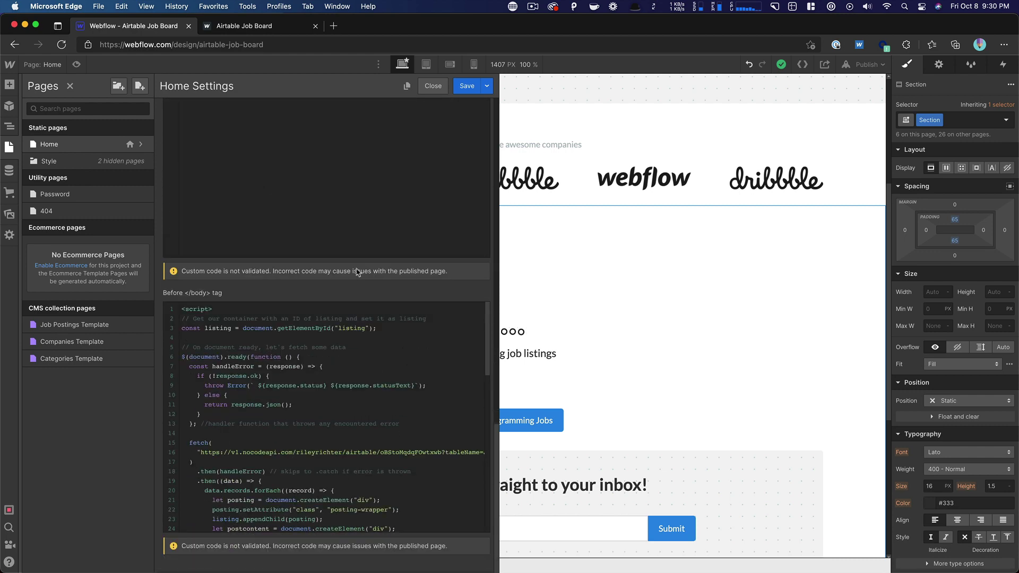
pyautogui.scroll(-10, 340, 355)
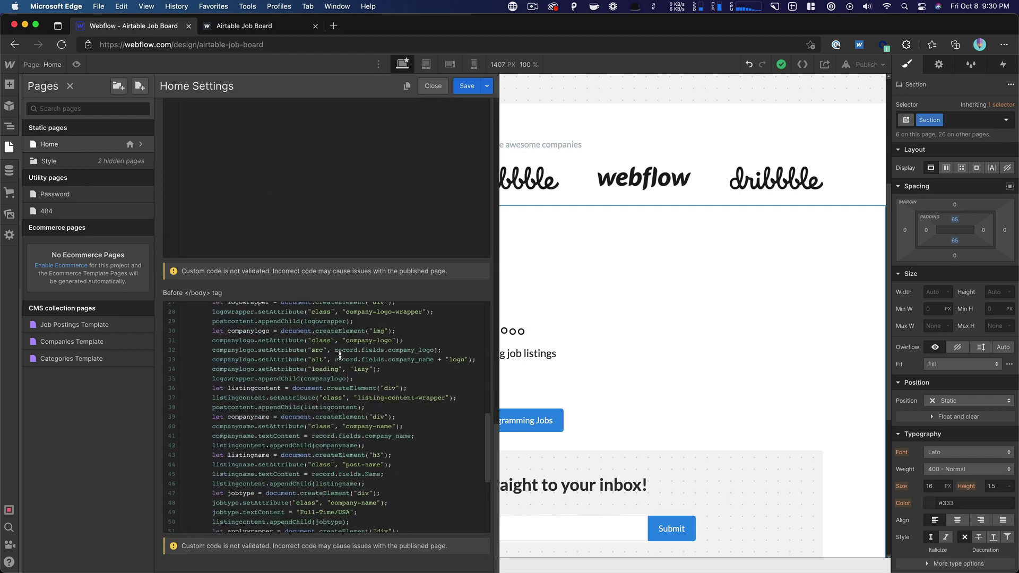
pyautogui.scroll(9, 340, 355)
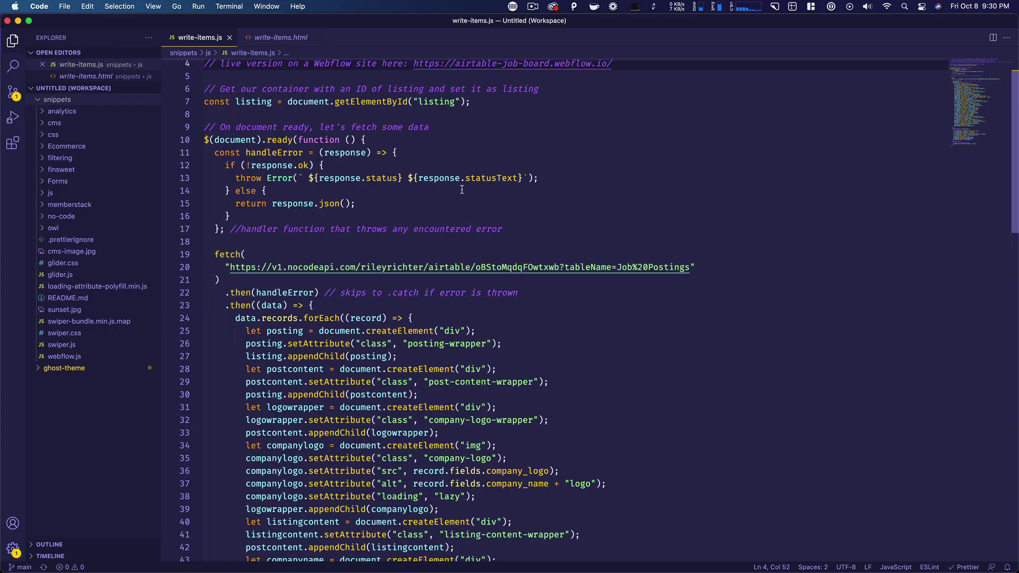
pyautogui.scroll(3, 528, 166)
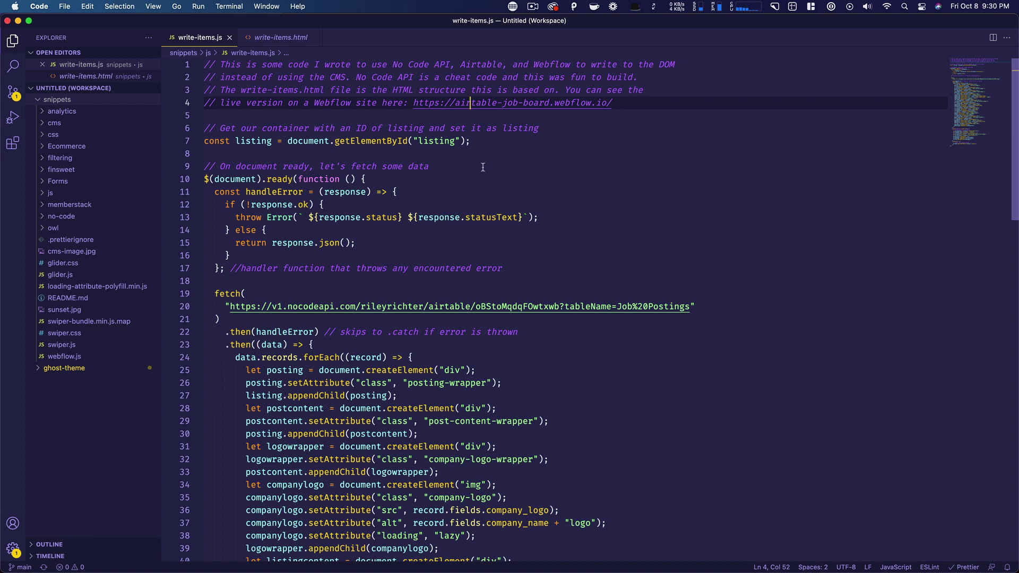
pyautogui.scroll(-1, 455, 170)
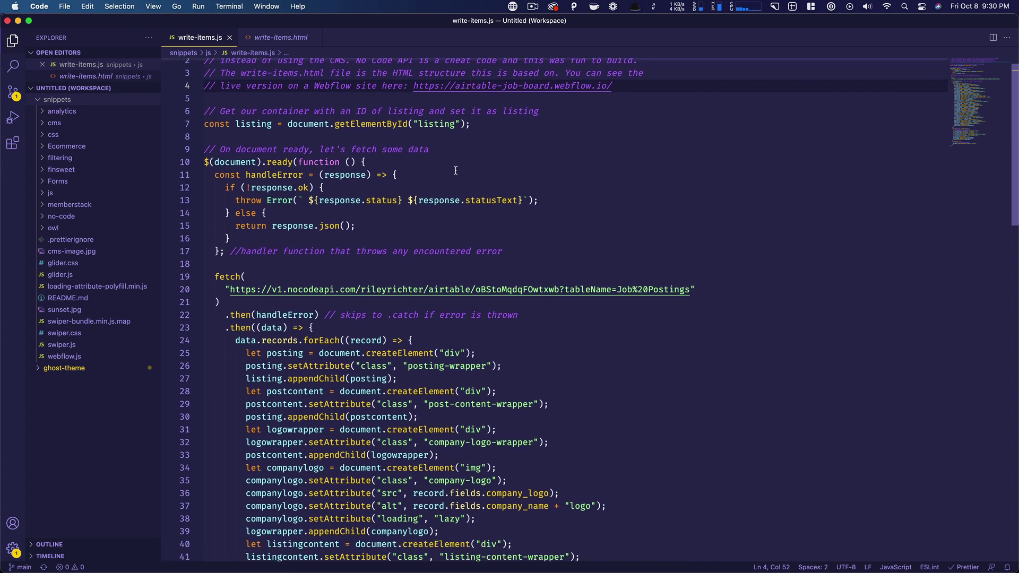
pyautogui.doubleClick(212, 124)
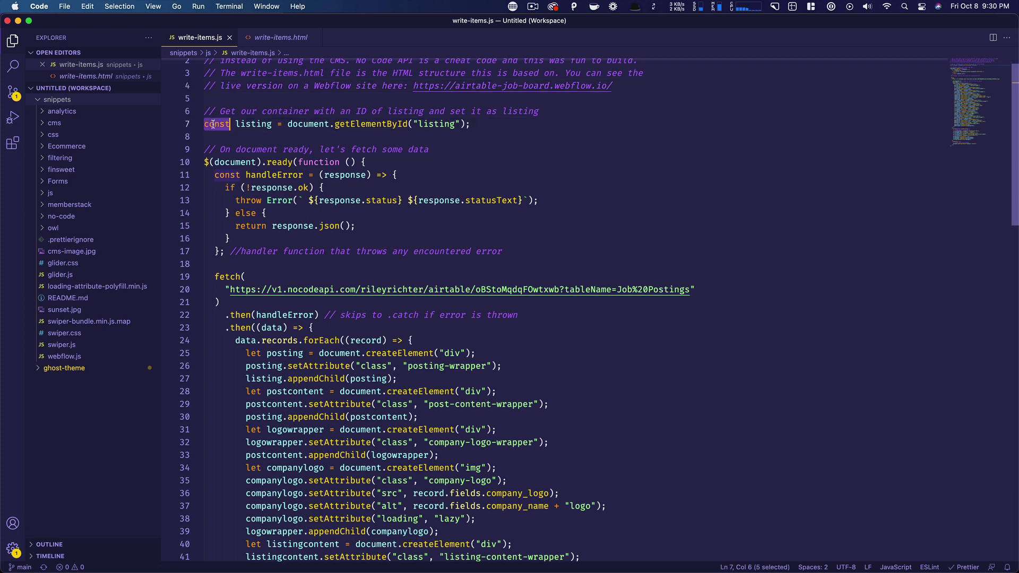
pyautogui.doubleClick(253, 123)
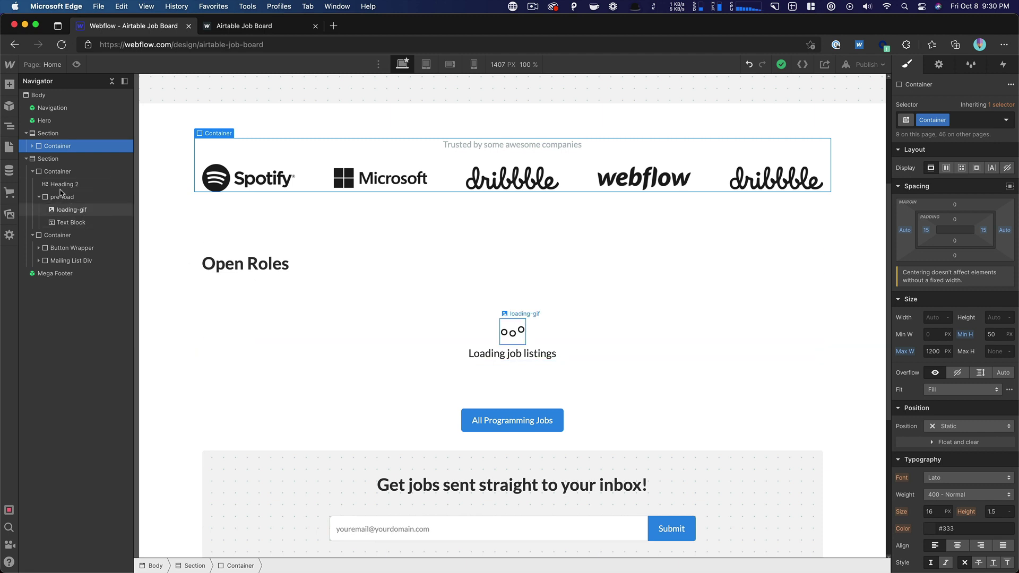
# Step: Select the Open Roles container and show its ID 'listing' in the Settings panel
pyautogui.click(478, 278)
pyautogui.click(938, 64)
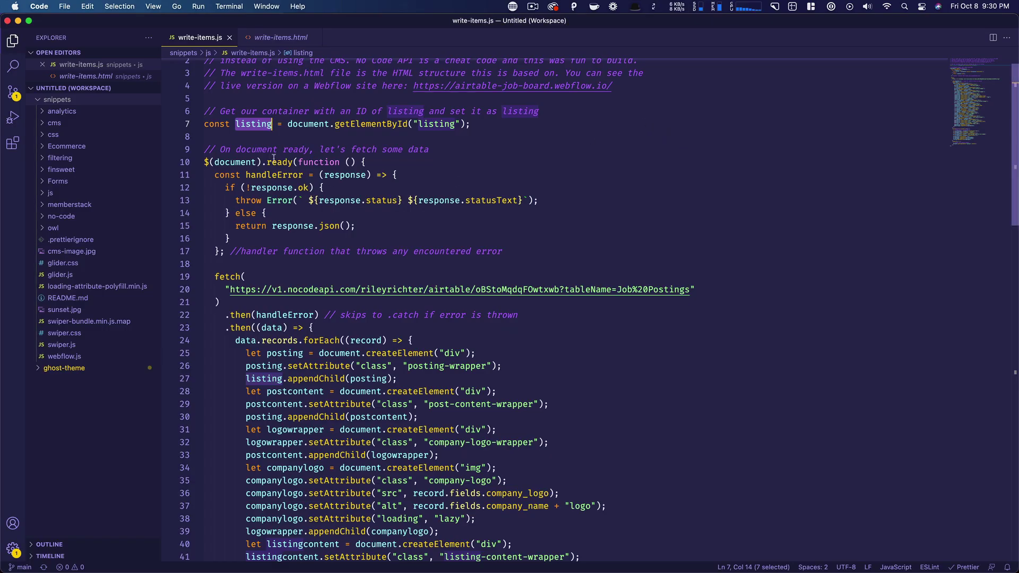
# Step: Walk through the line 10 document-ready call, the response-status error handler, and the NoCodeAPI fetch loop
pyautogui.click(247, 162)
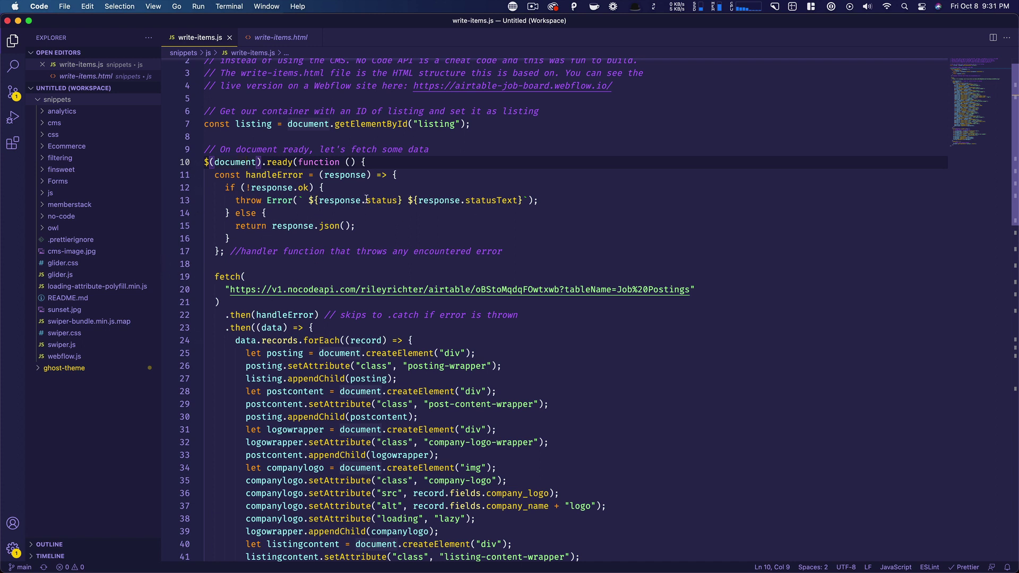
pyautogui.click(334, 202)
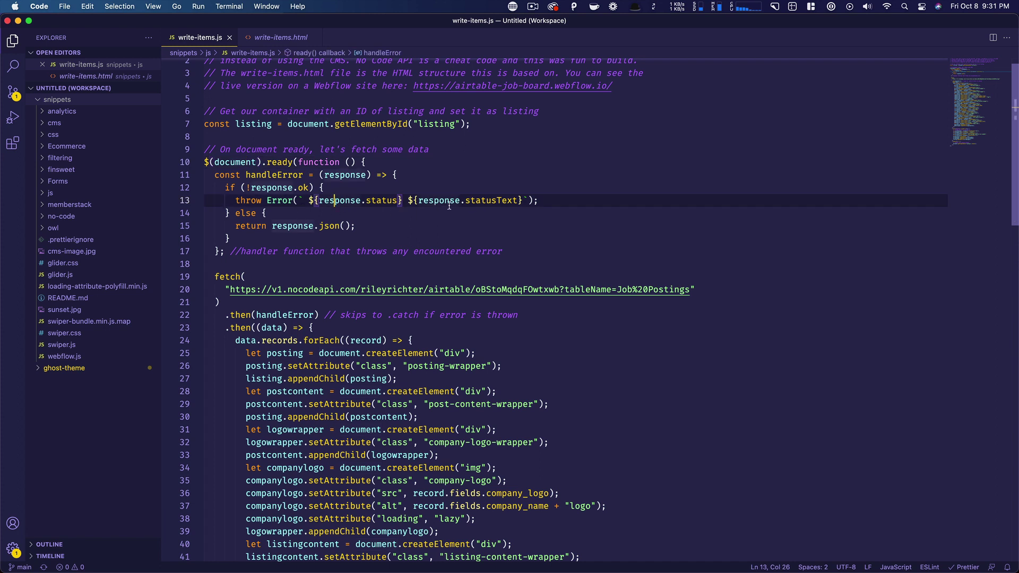
pyautogui.scroll(-1, 318, 204)
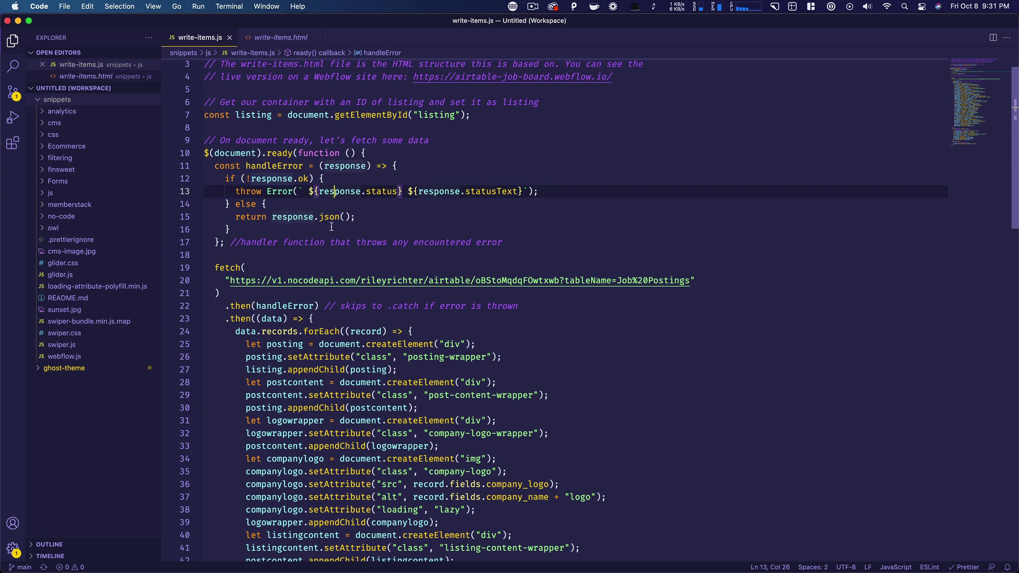
pyautogui.scroll(-5, 318, 237)
pyautogui.scroll(-6, 339, 229)
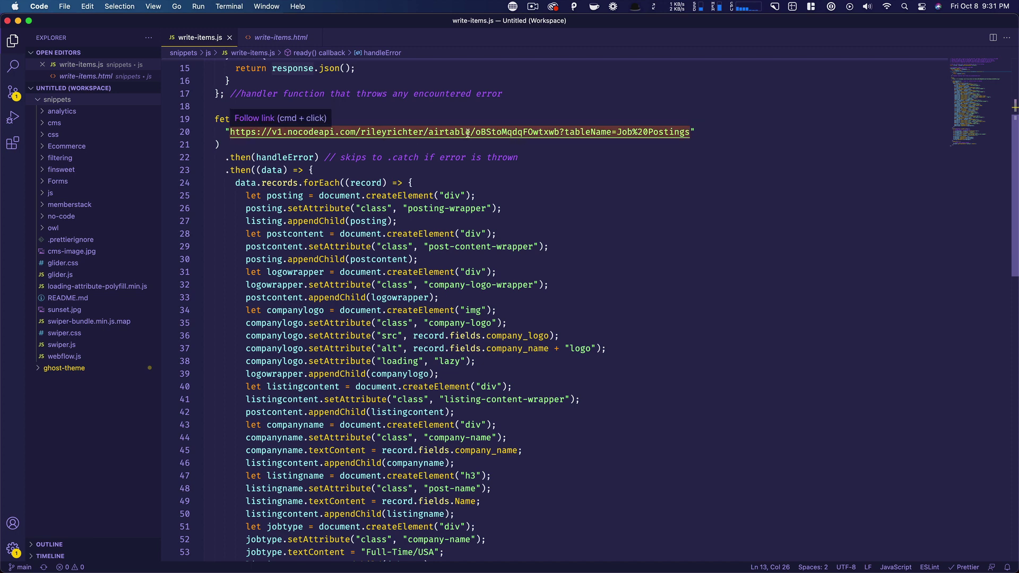
pyautogui.press('super+Tab')
pyautogui.press('super+Tab')
pyautogui.press('super+Tab')
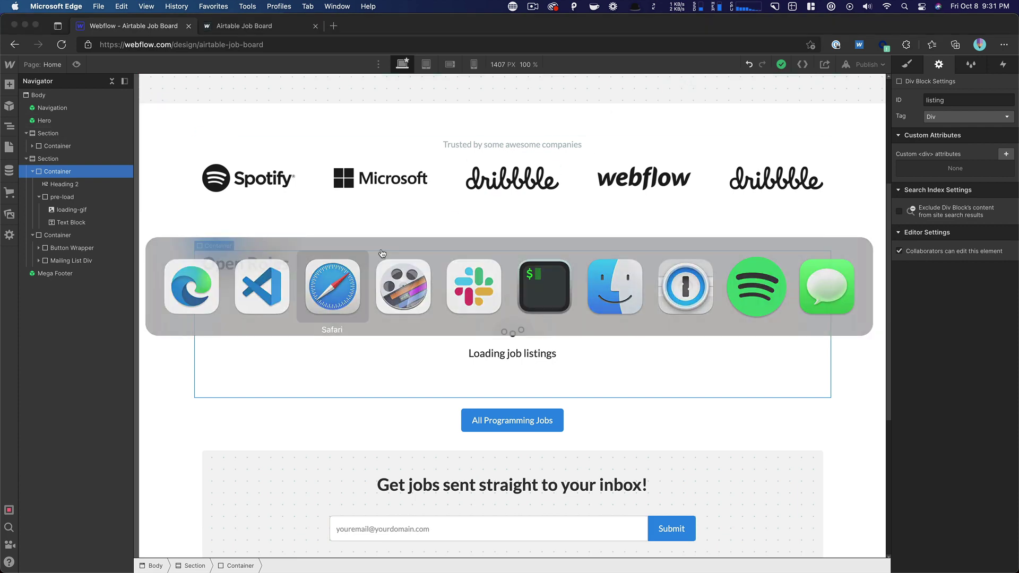
# Step: Compare the NoCodeAPI Job Board base URL with write-items.js's fetch URL
pyautogui.hotkey('ctrl', 'shift', 'Tab')
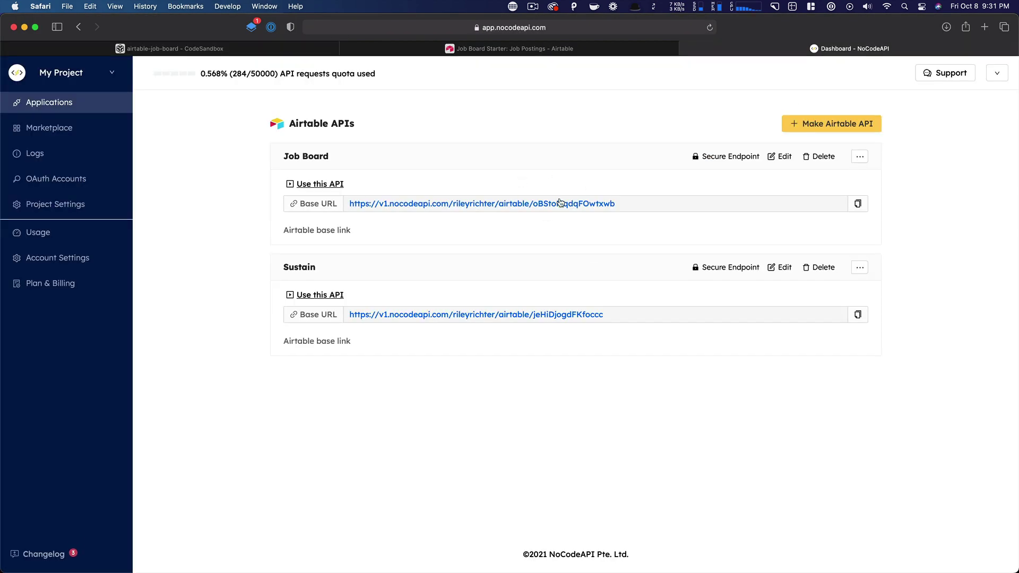
pyautogui.press('super+Tab')
pyautogui.press('super+Tab')
pyautogui.press('super+shift+Tab')
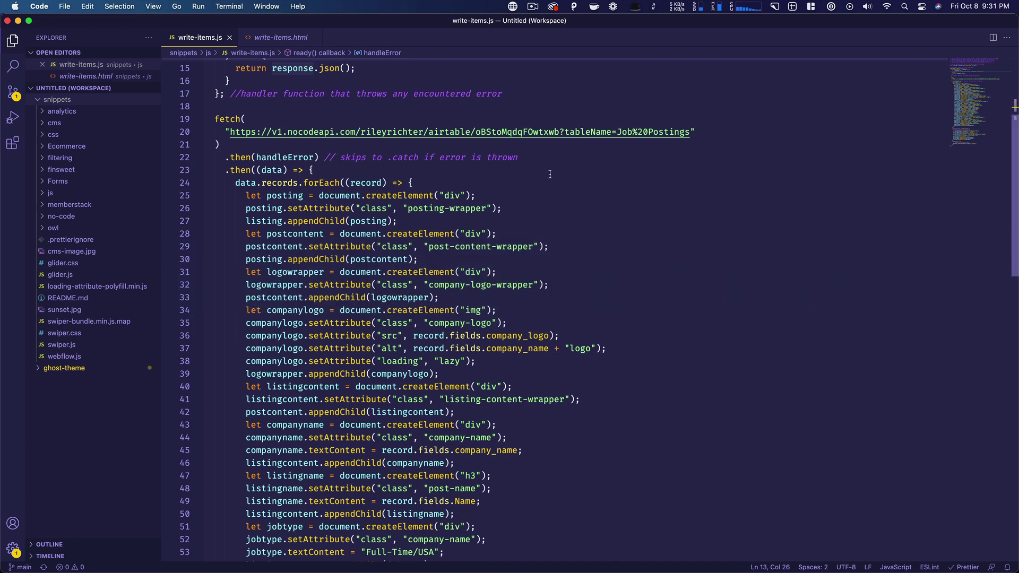
# Step: Review write-items.js, highlighting the NoCodeAPI fetch URL and the line 25 createElement call
pyautogui.scroll(5, 549, 174)
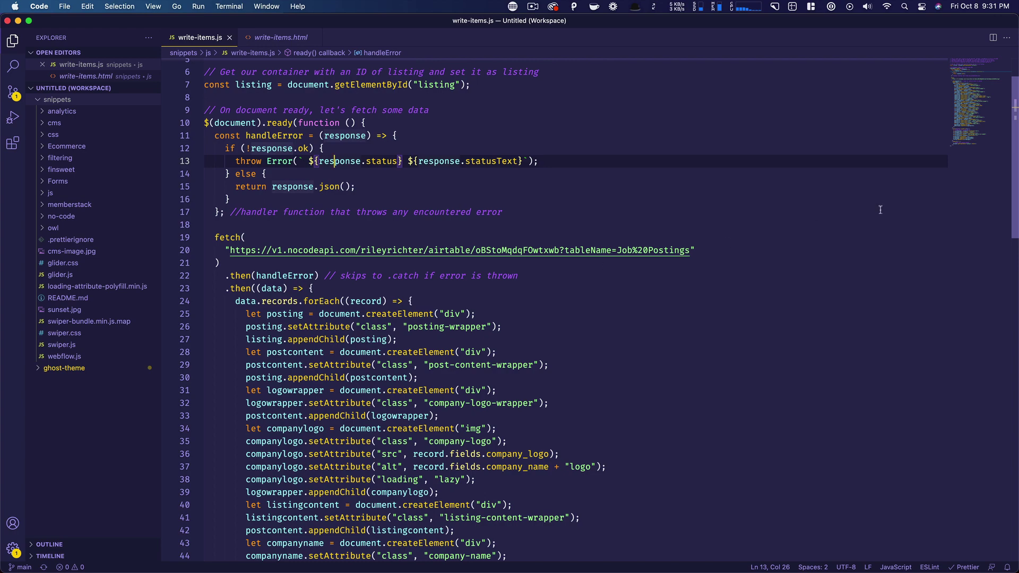
pyautogui.scroll(-15, 905, 201)
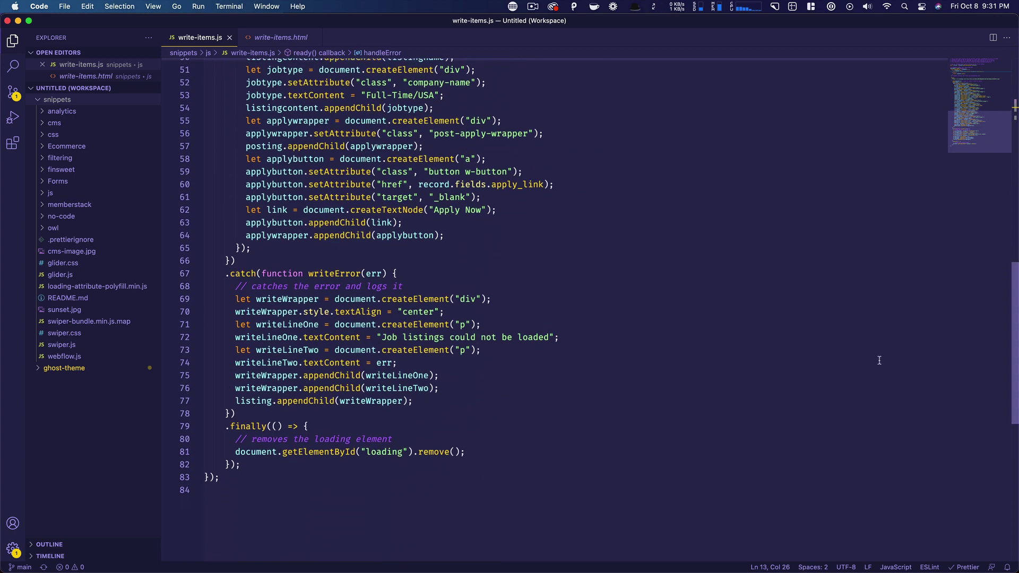
pyautogui.moveTo(287, 295)
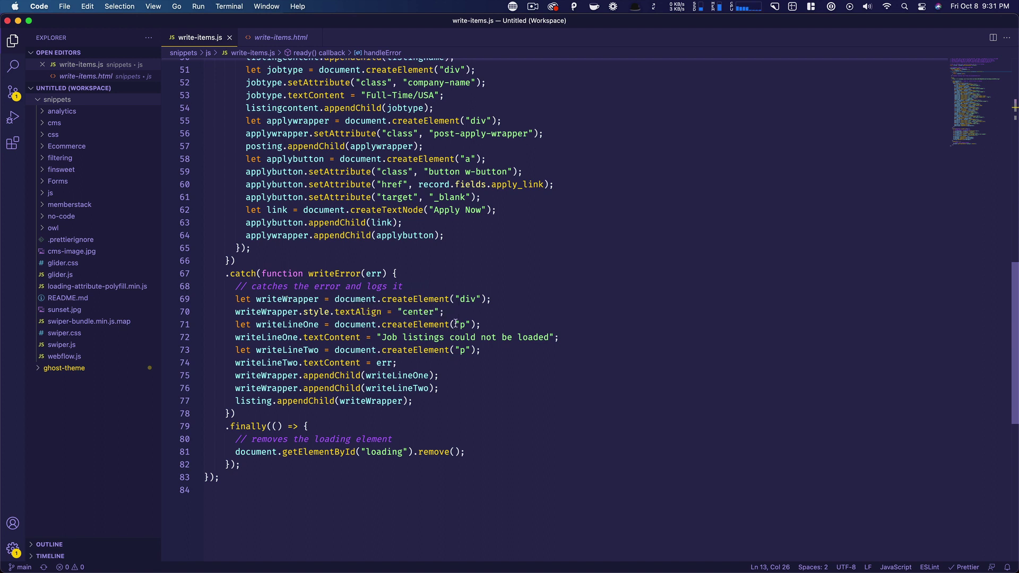
pyautogui.scroll(10, 452, 319)
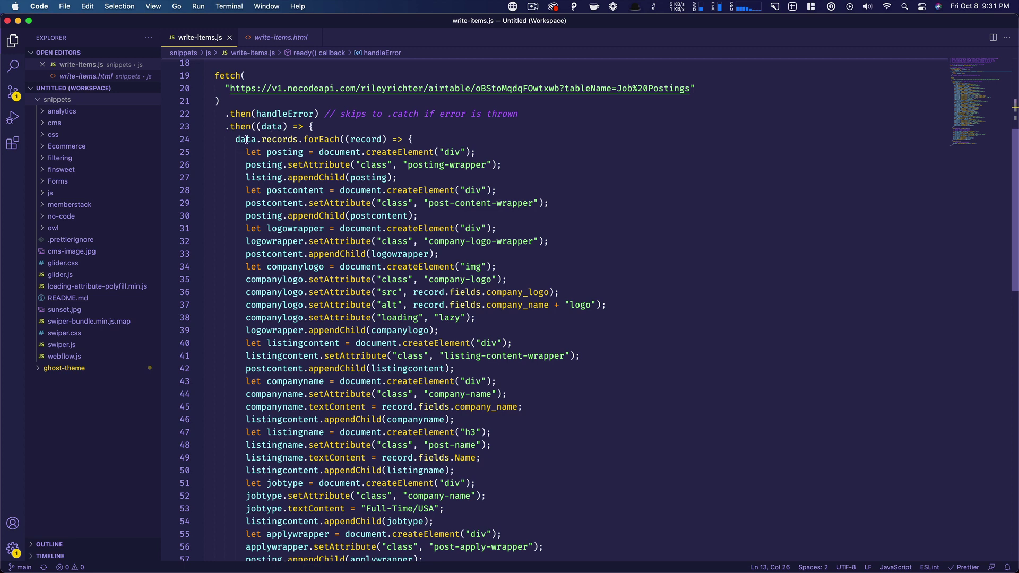
pyautogui.moveTo(262, 128); pyautogui.dragTo(265, 127)
pyautogui.click(374, 87)
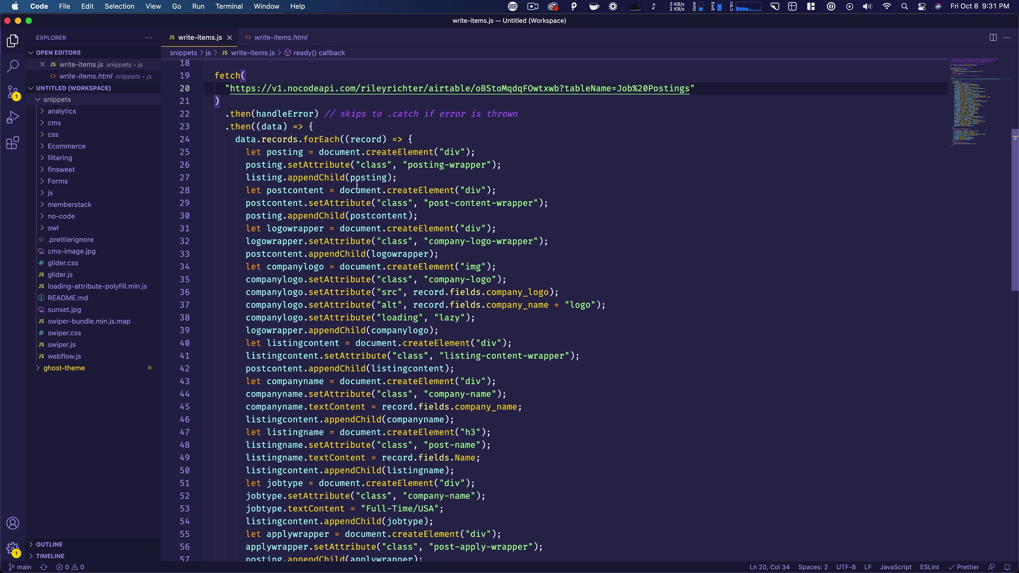
pyautogui.click(265, 153)
pyautogui.scroll(-5, 297, 169)
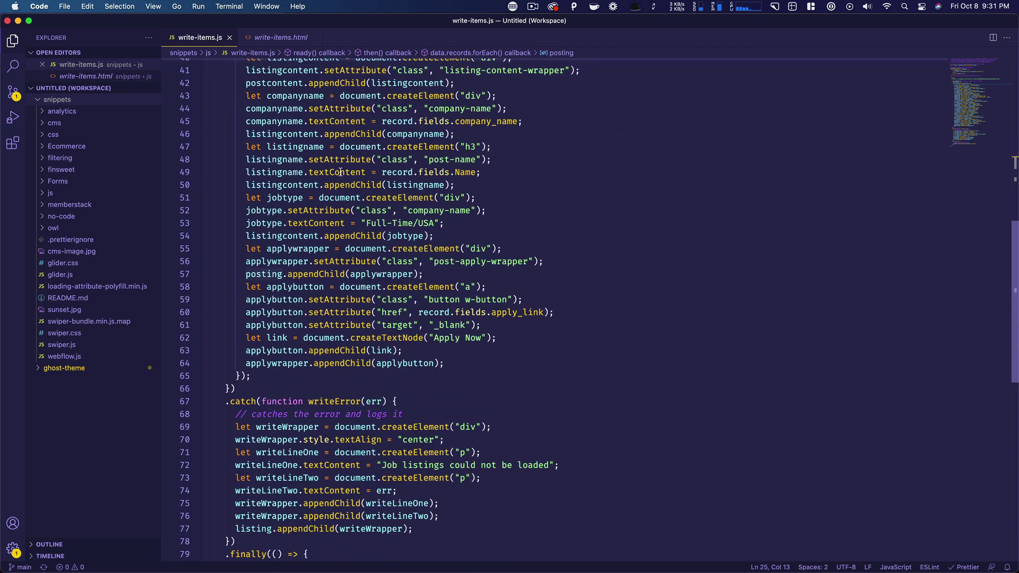
pyautogui.scroll(5, 334, 181)
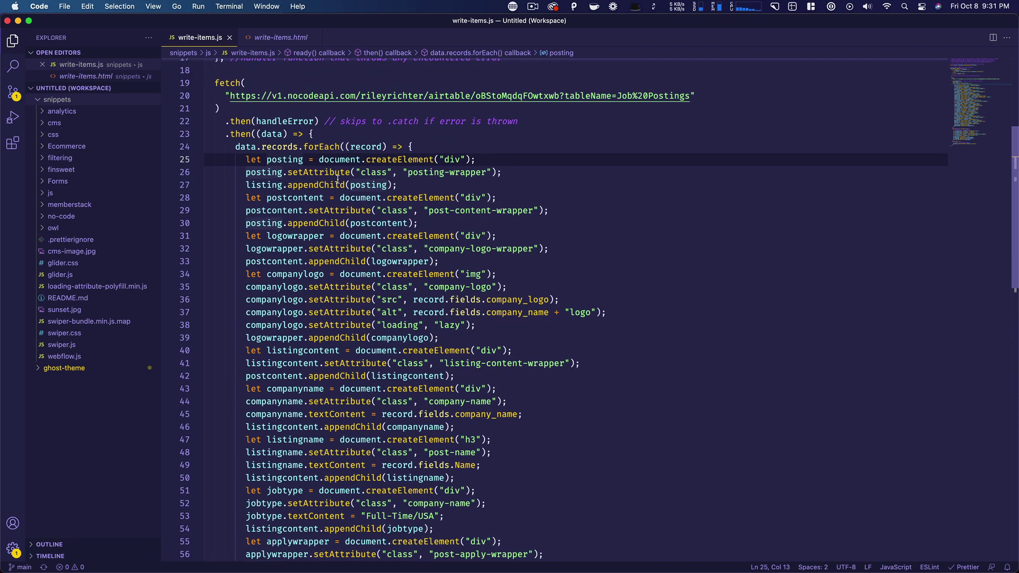
pyautogui.click(387, 159)
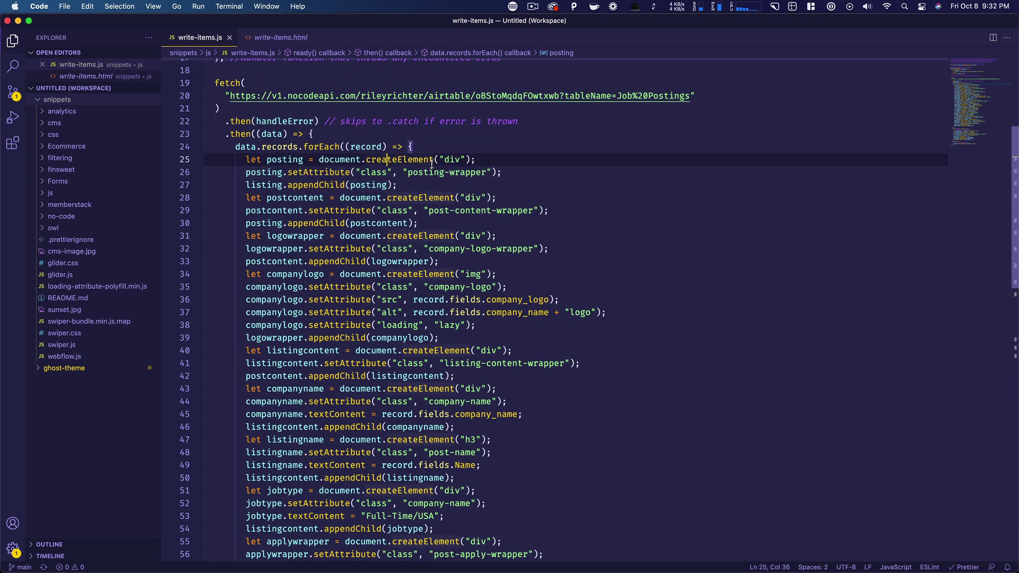
# Step: Check the post-content-wrapper markup in write-items.html, then return to write-items.js
pyautogui.click(289, 38)
pyautogui.click(264, 72)
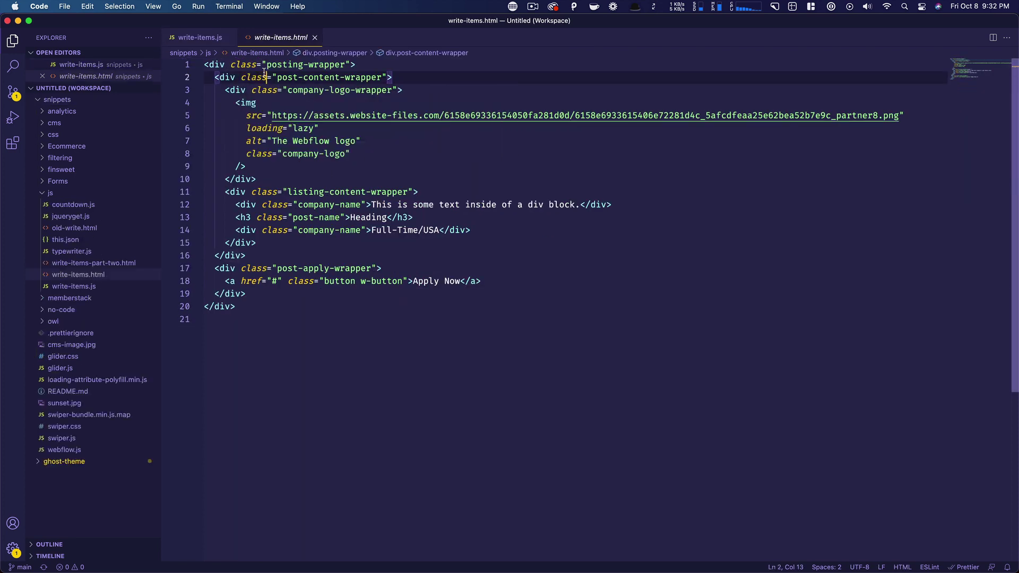
pyautogui.click(197, 41)
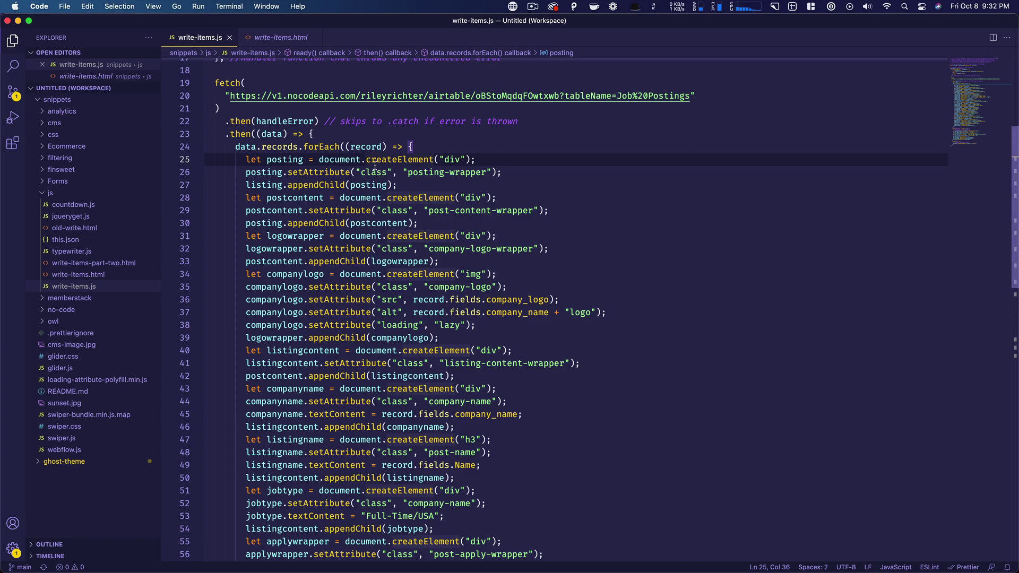
pyautogui.press('super+Tab')
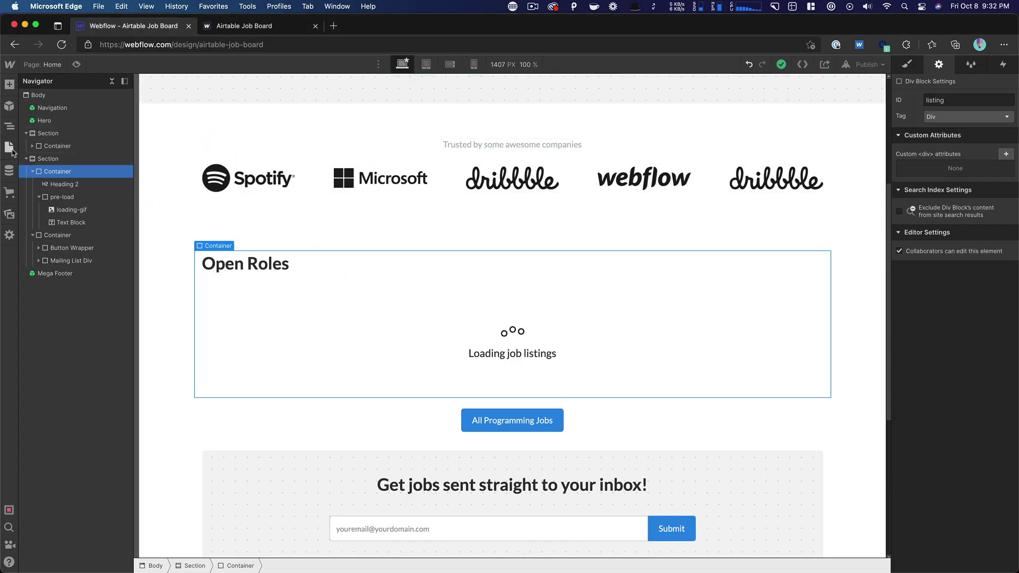
# Step: Select the pre-load loading element and browse the Style Guide page
pyautogui.click(252, 303)
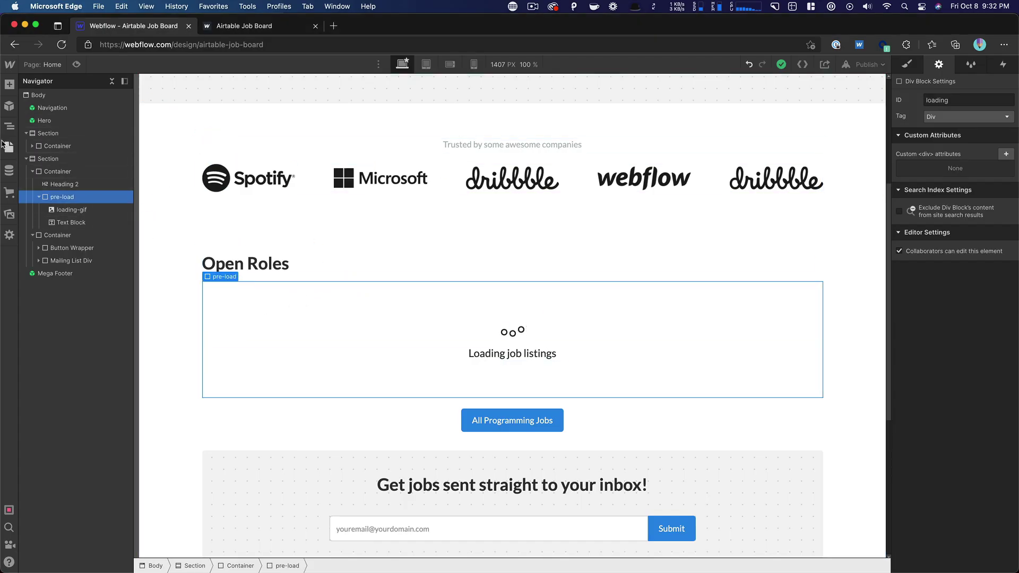
pyautogui.click(9, 147)
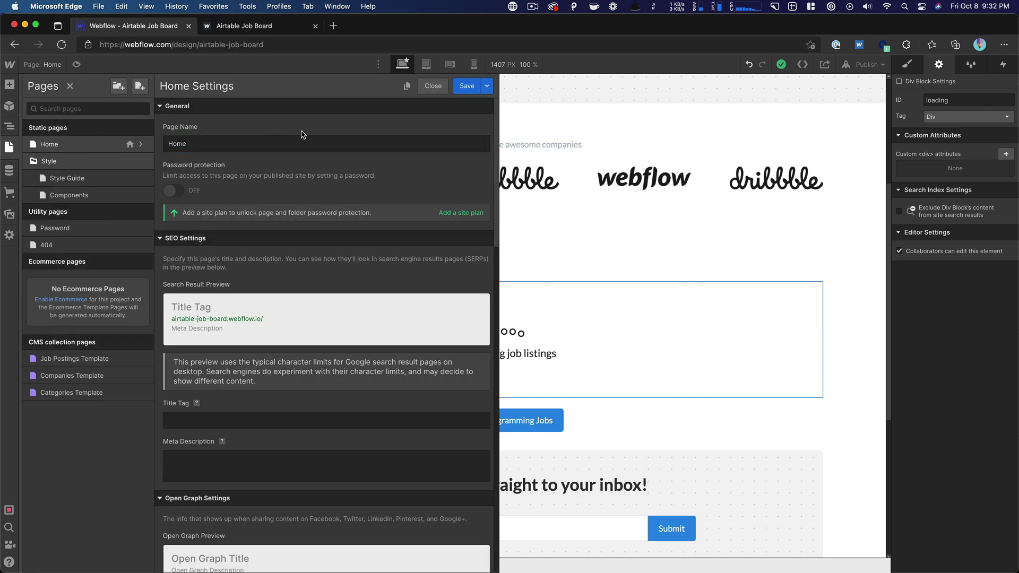
pyautogui.click(80, 179)
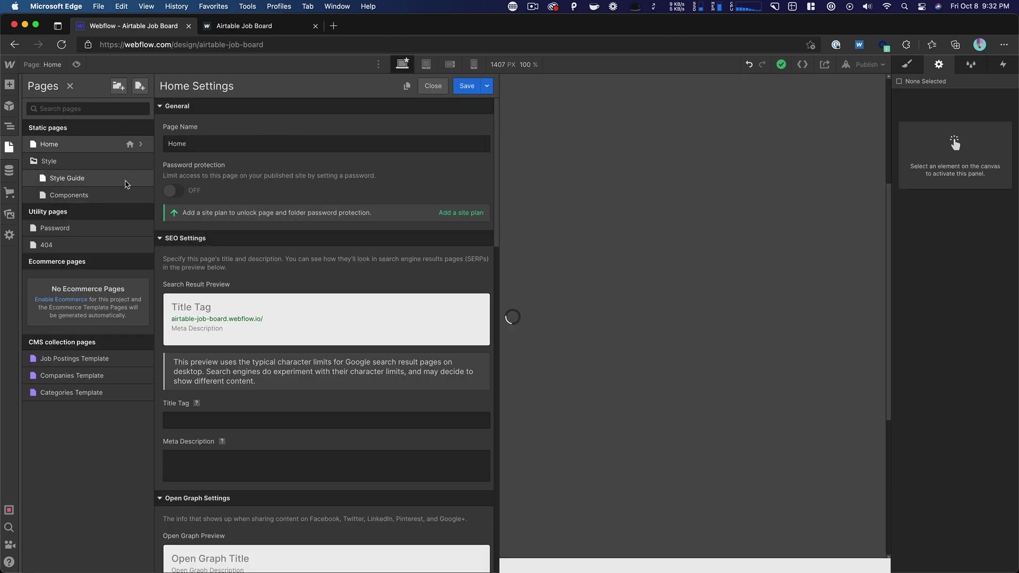
pyautogui.scroll(-10, 472, 212)
pyautogui.scroll(-15, 466, 219)
# Step: Scroll the Components page and select the Posting Wrapper job card
pyautogui.click(10, 149)
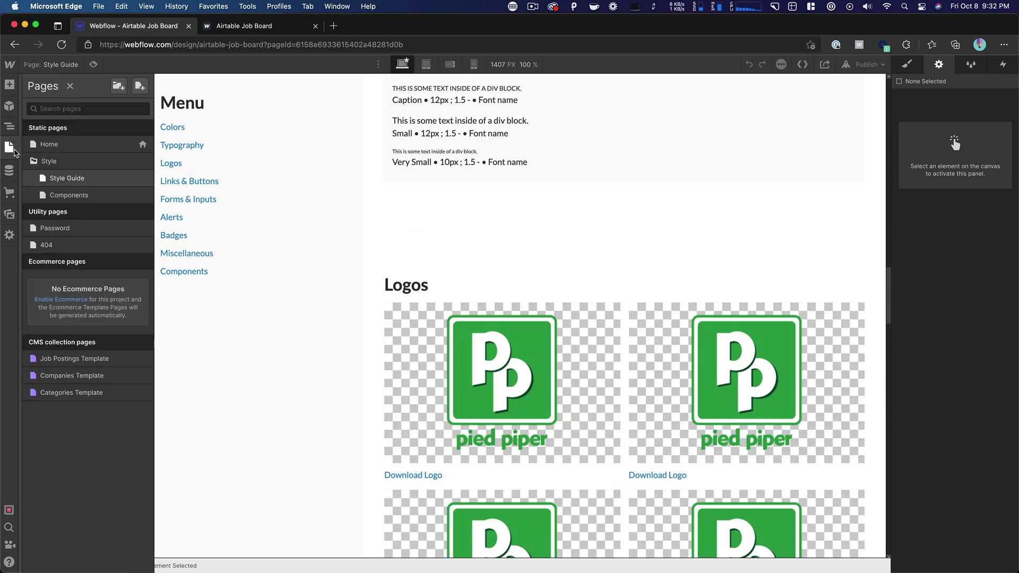
pyautogui.click(74, 195)
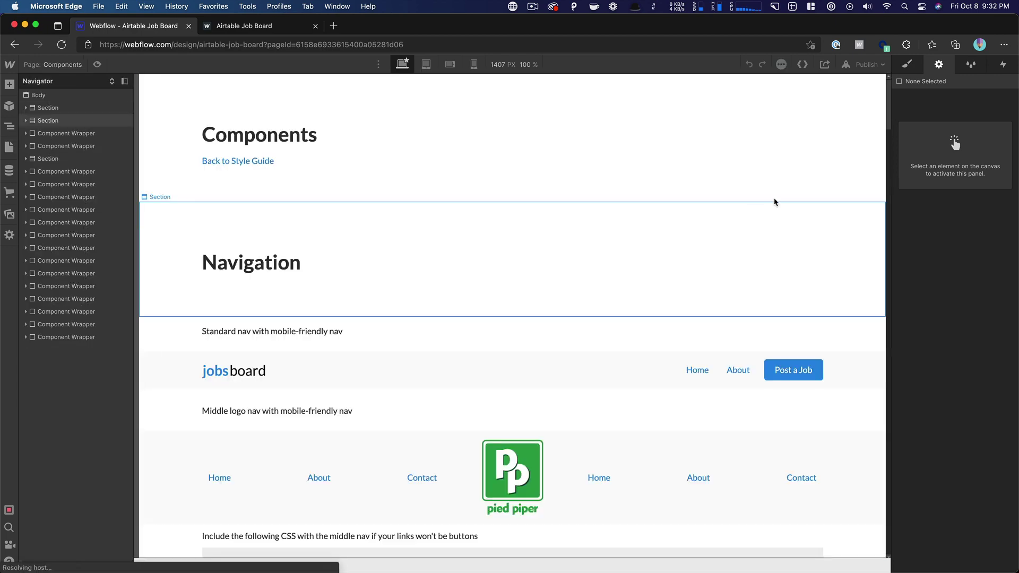
pyautogui.scroll(-15, 781, 199)
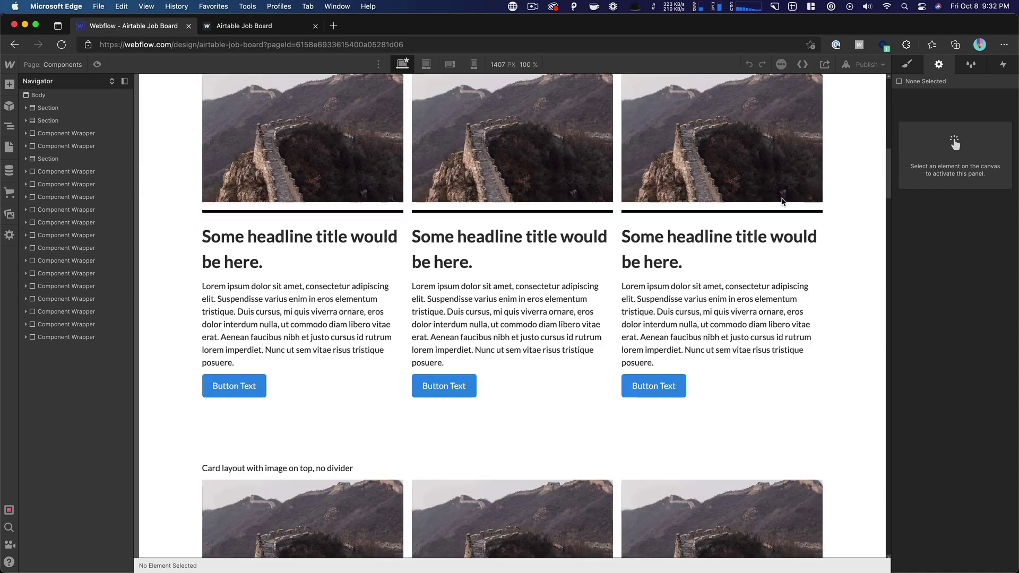
pyautogui.scroll(-8, 781, 200)
pyautogui.moveTo(890, 245); pyautogui.dragTo(902, 524)
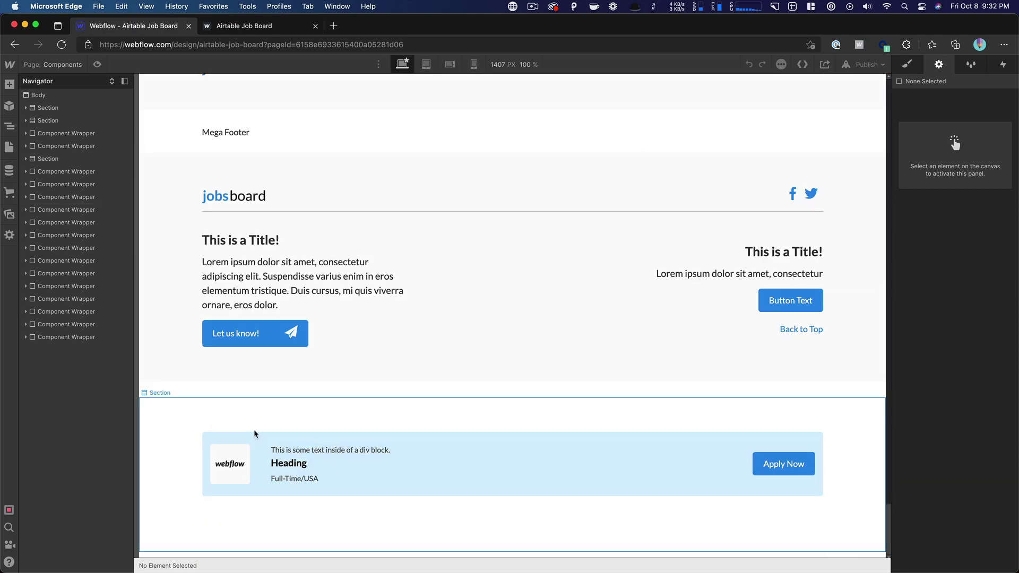
pyautogui.click(477, 443)
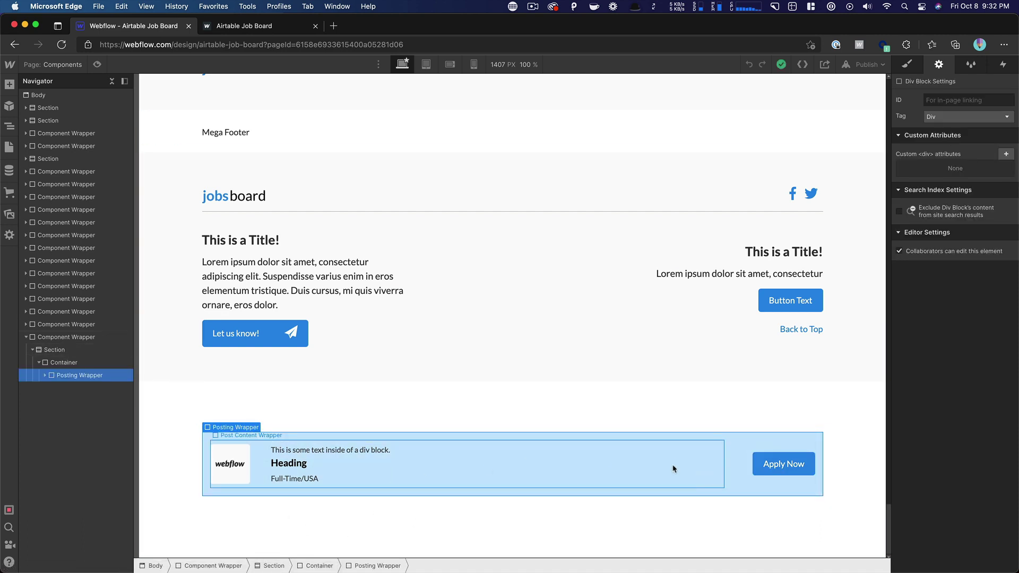
# Step: Open the published Components page on the webflow.io link from the Webflow designer
pyautogui.click(265, 27)
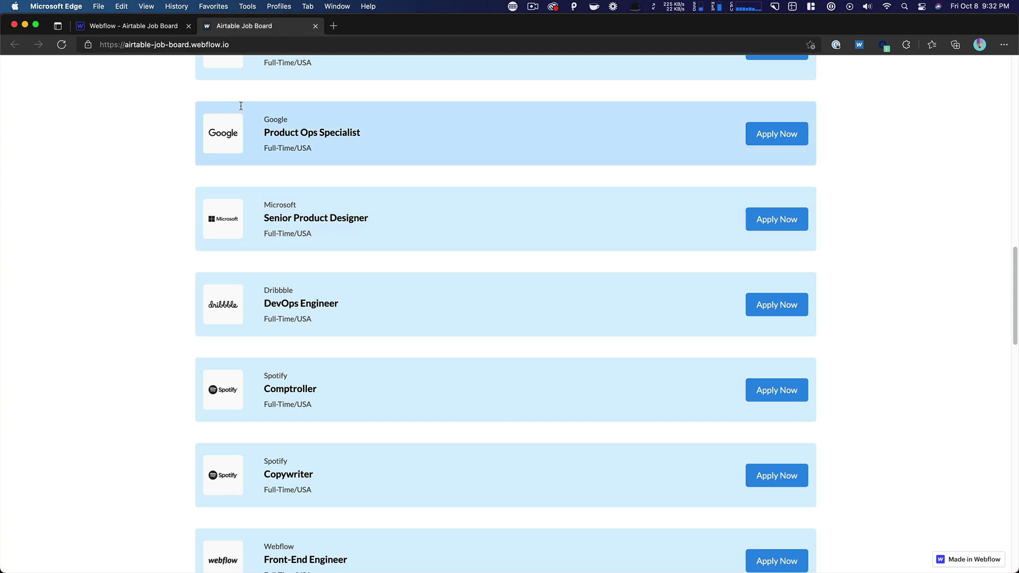
pyautogui.click(156, 27)
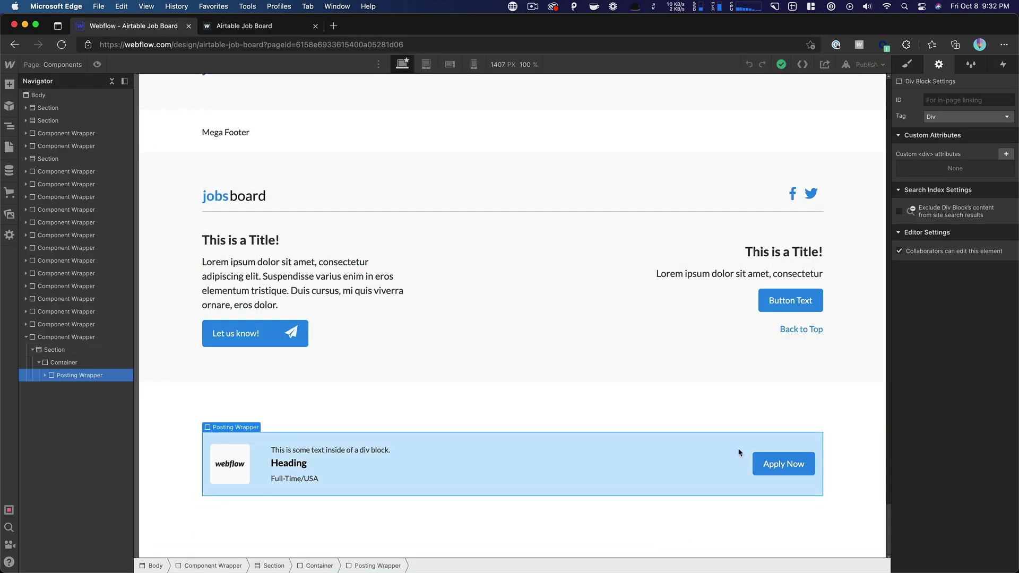
pyautogui.click(856, 67)
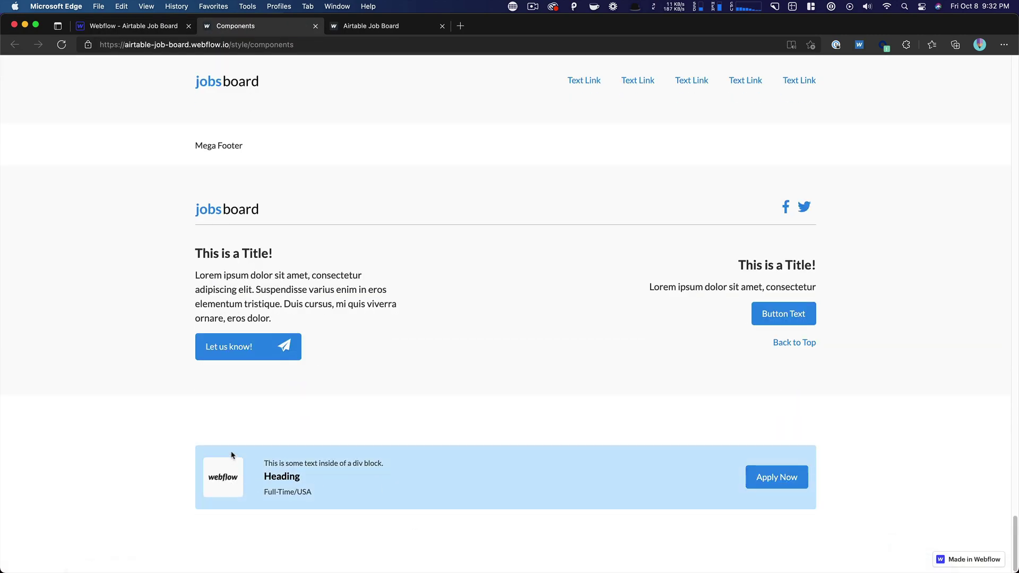
# Step: Inspect the job card's posting-wrapper markup in the browser DevTools
pyautogui.rightClick(213, 449)
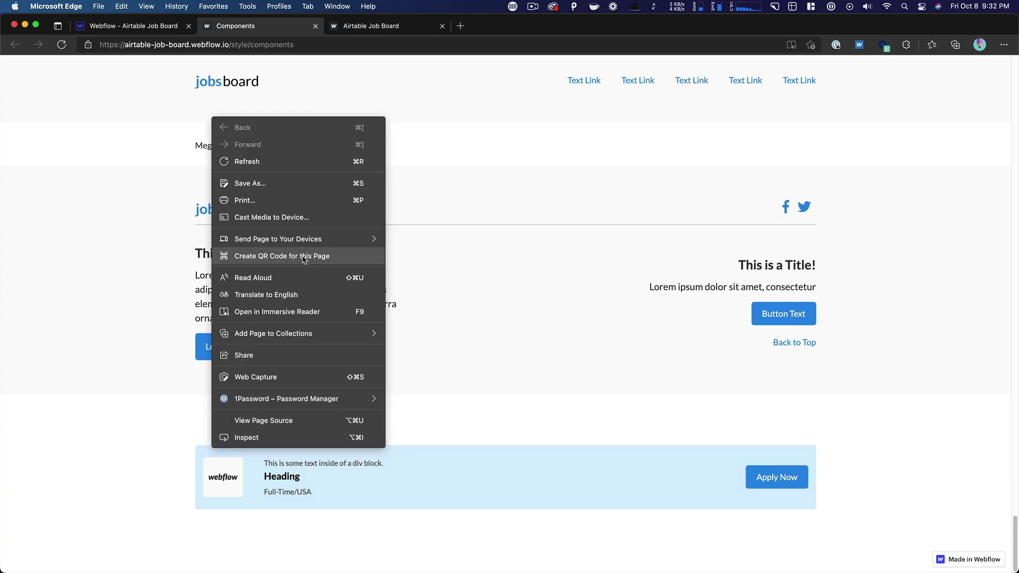
pyautogui.press('Escape')
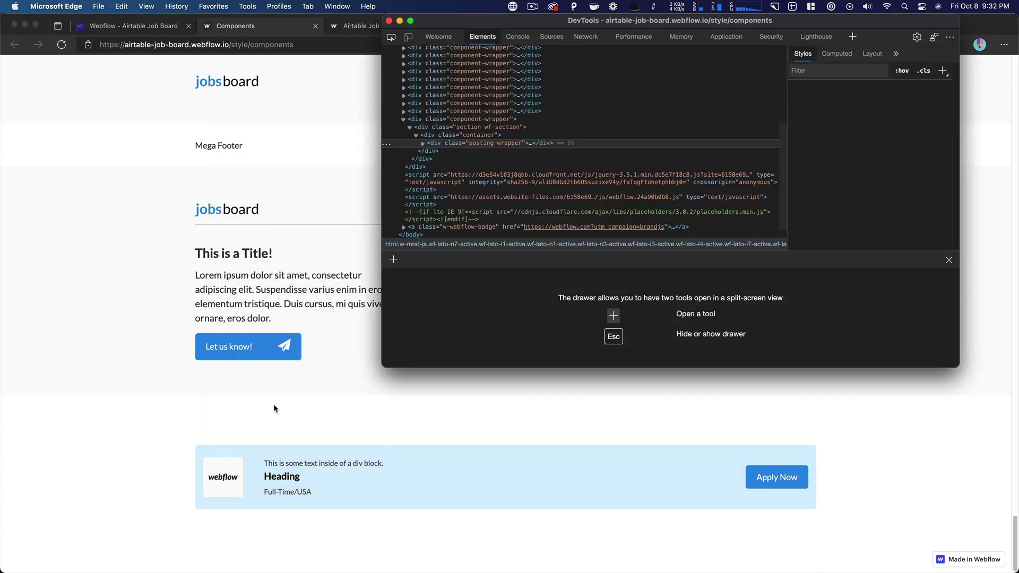
pyautogui.rightClick(470, 145)
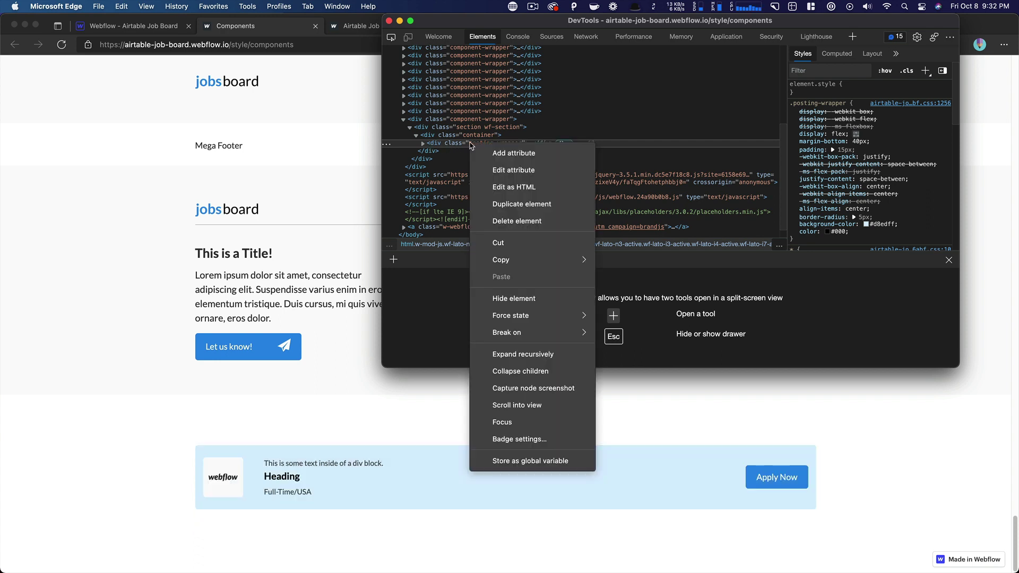
pyautogui.moveTo(531, 265)
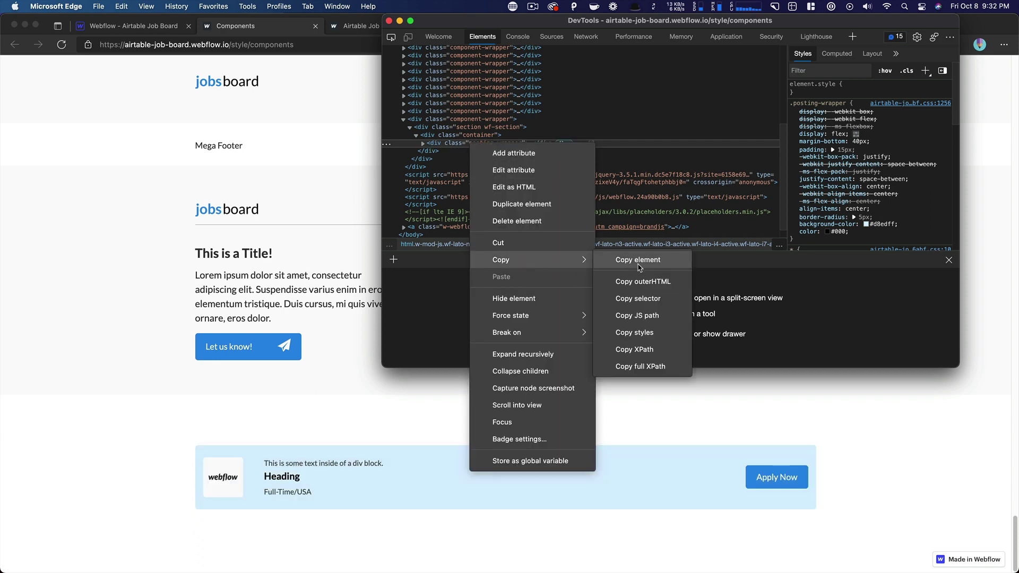
pyautogui.click(357, 240)
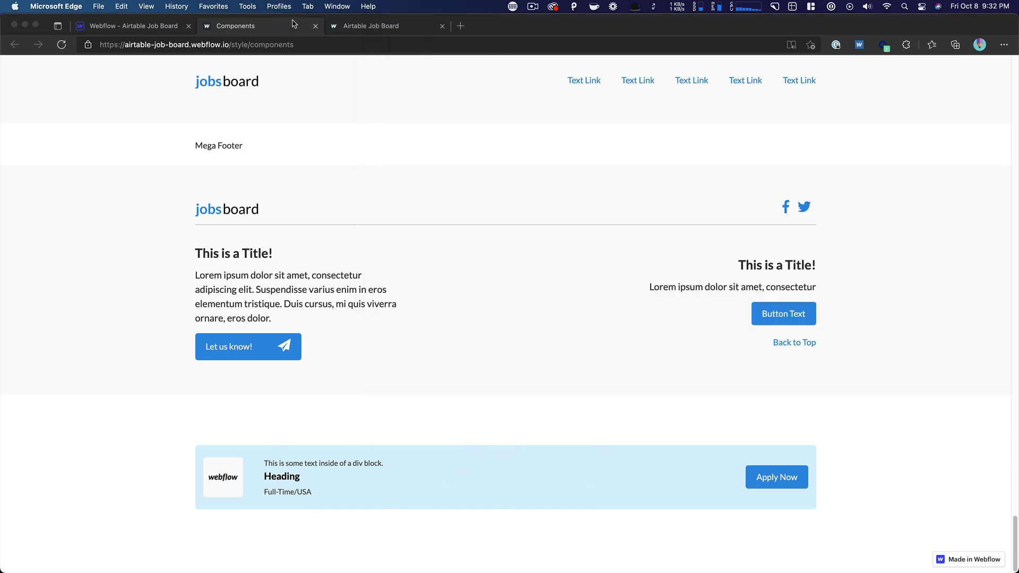
# Step: Compare the posting-wrapper div in write-items.html with its createElement and class lines in write-items.js
pyautogui.press('super+Tab')
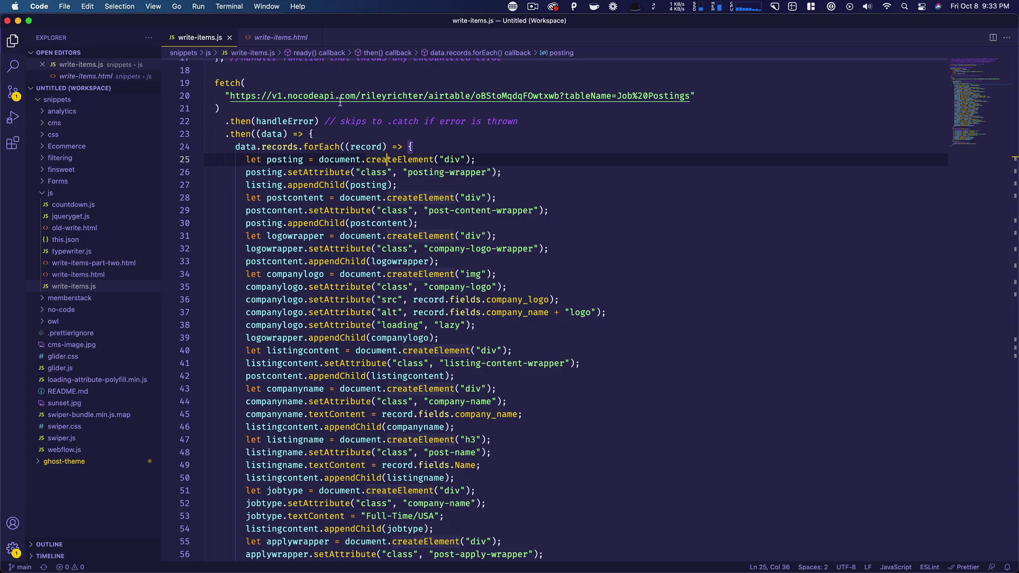
pyautogui.click(291, 38)
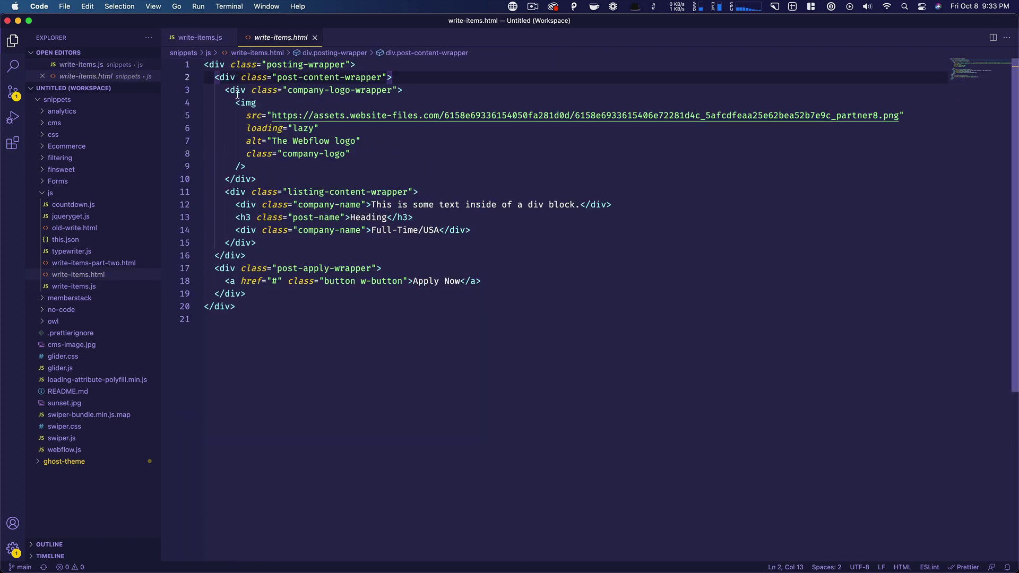
pyautogui.click(214, 65)
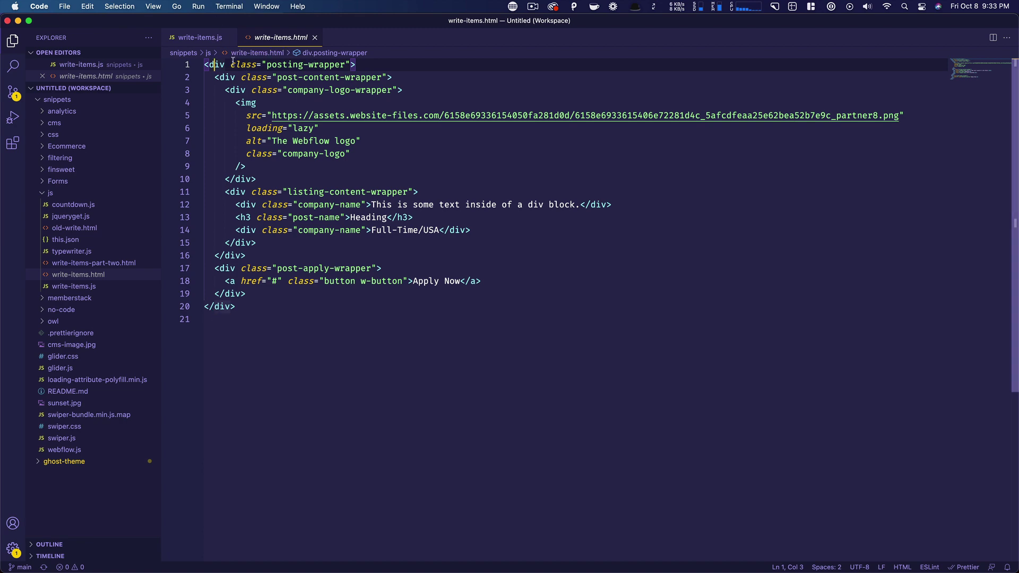
pyautogui.click(201, 37)
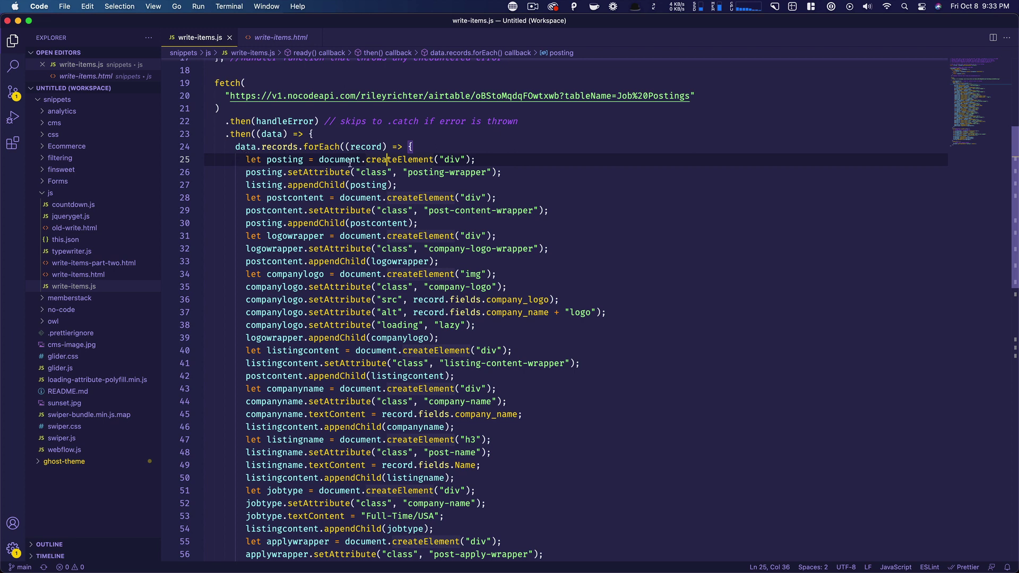
pyautogui.click(297, 160)
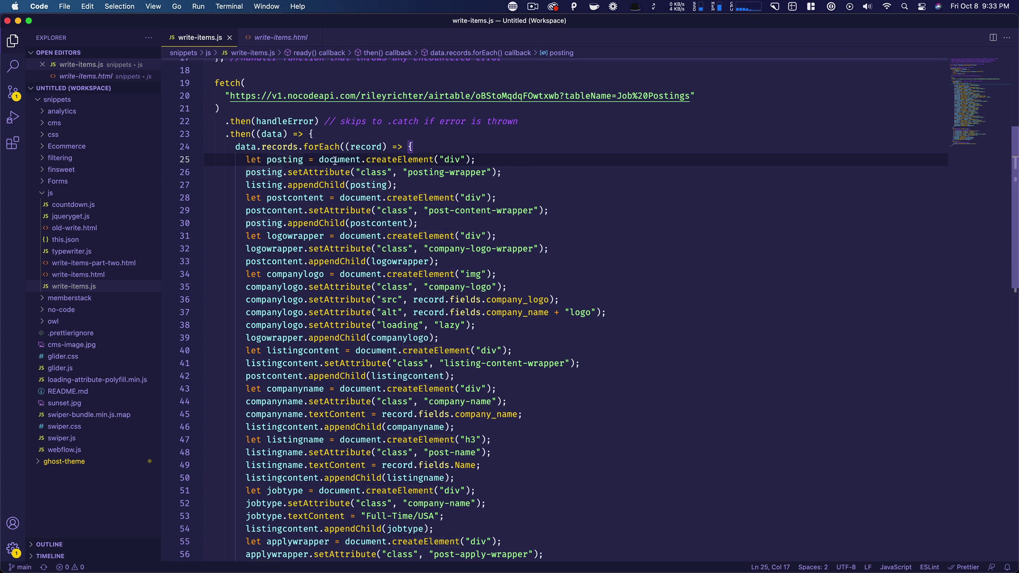
pyautogui.click(413, 160)
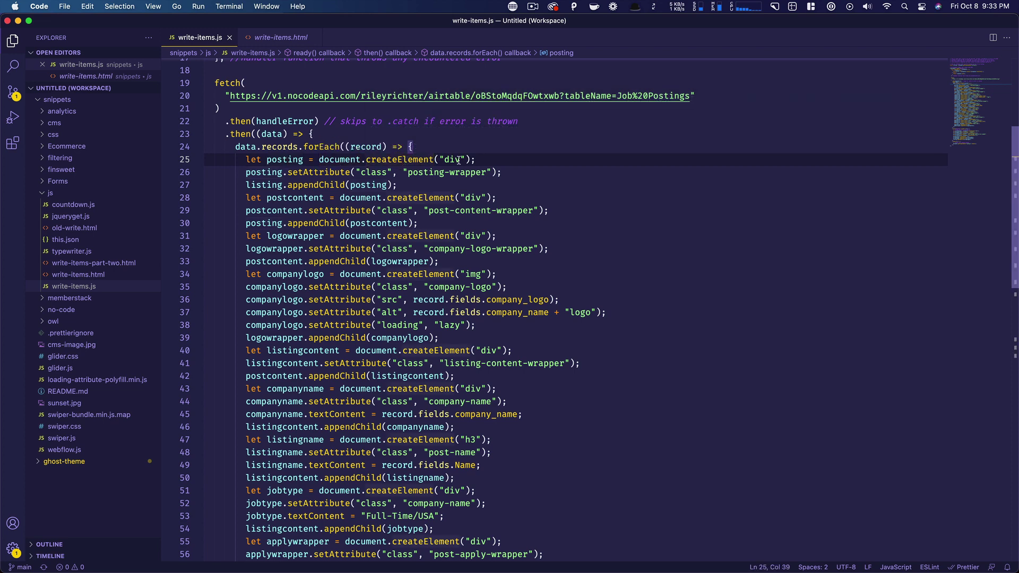
pyautogui.click(262, 172)
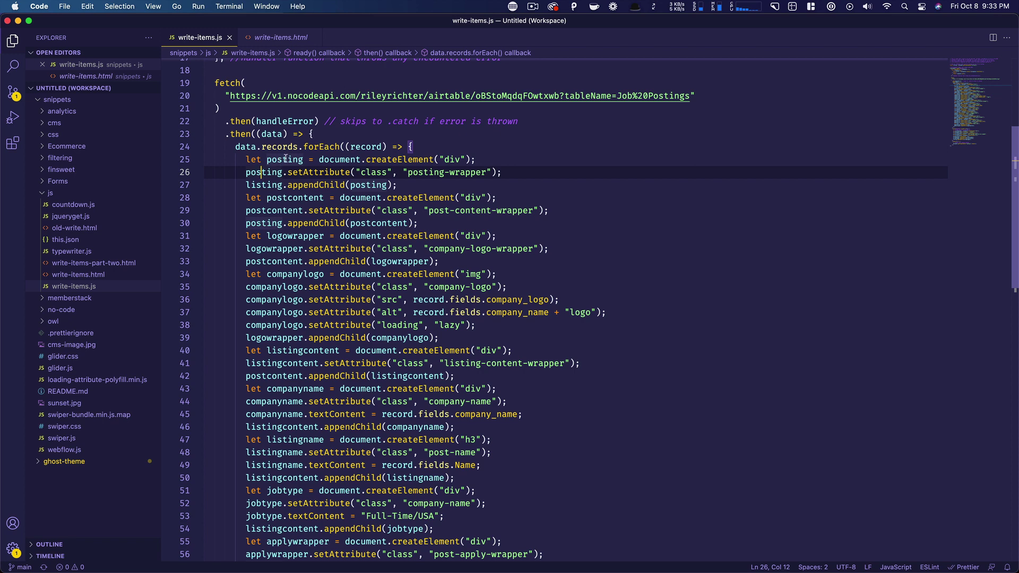
pyautogui.click(332, 173)
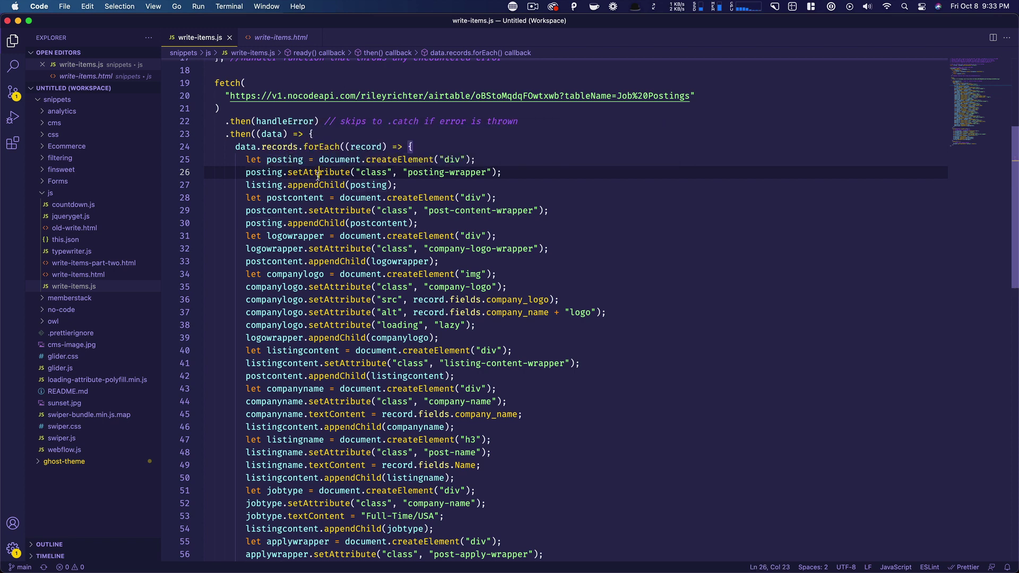
# Step: Match the code appending posting to the listing against the outer posting-wrapper div
pyautogui.click(265, 37)
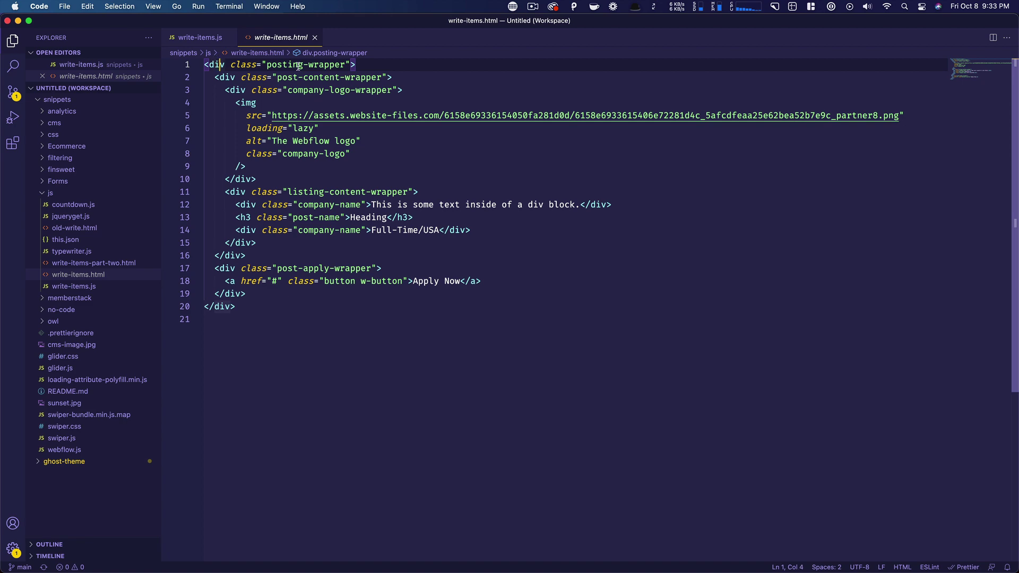
pyautogui.click(210, 37)
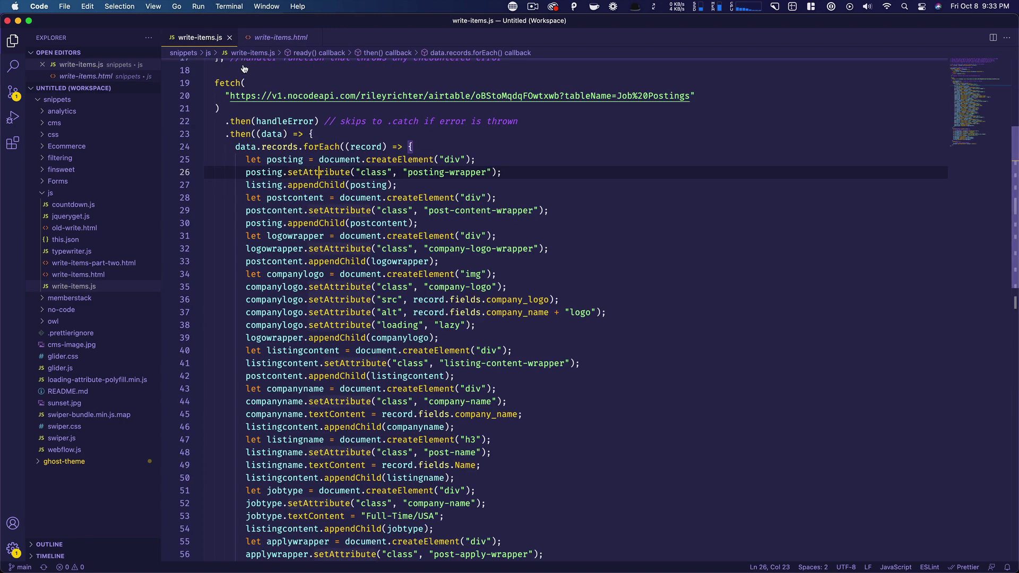
pyautogui.click(262, 185)
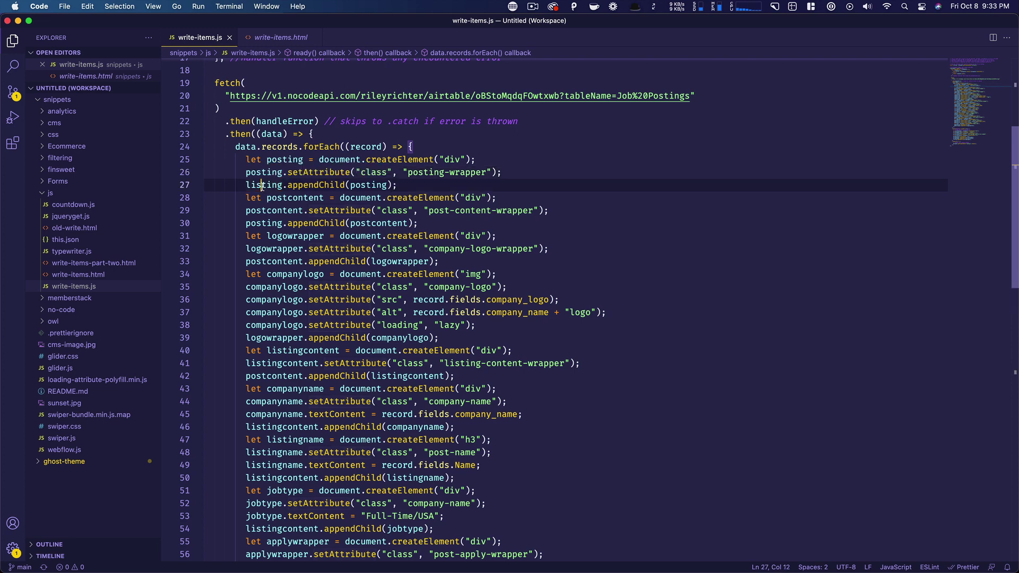
pyautogui.scroll(4, 268, 184)
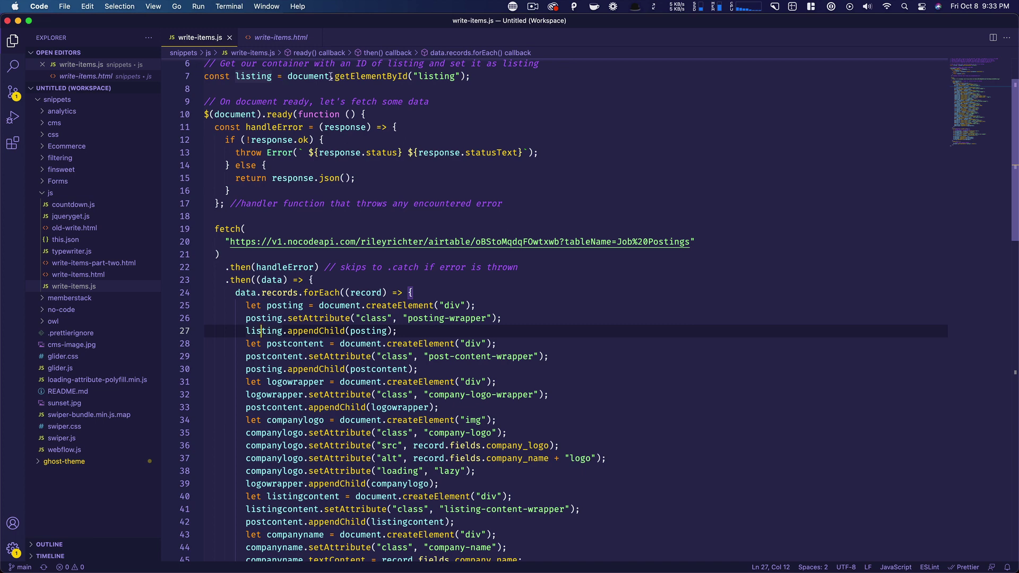
pyautogui.scroll(-3, 310, 231)
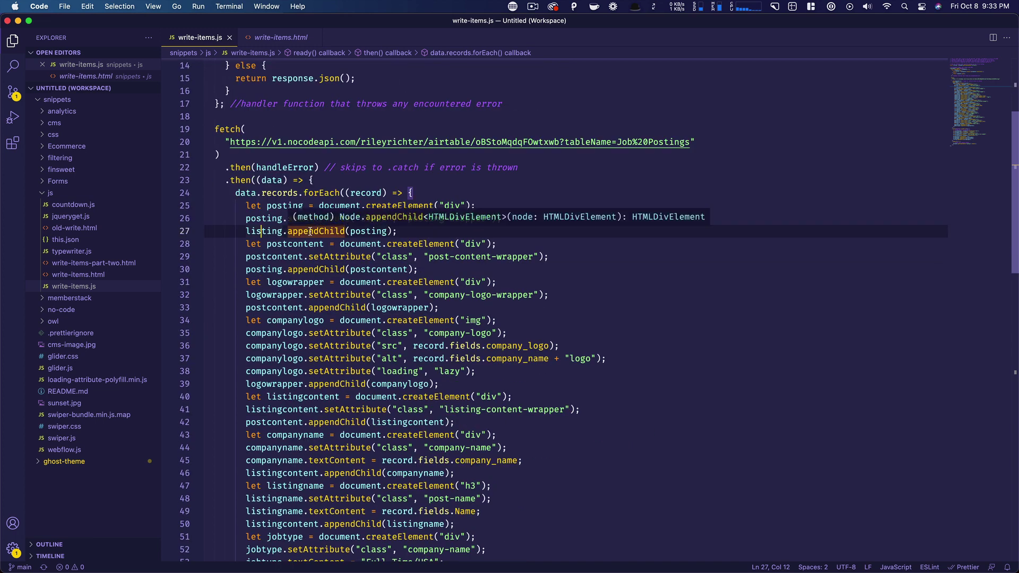
pyautogui.click(270, 37)
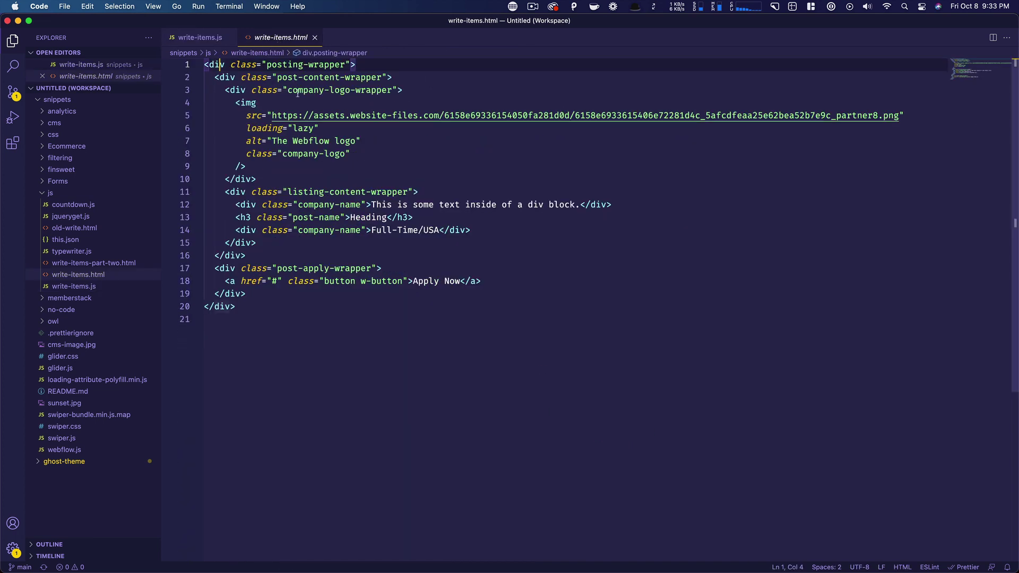
pyautogui.click(215, 65)
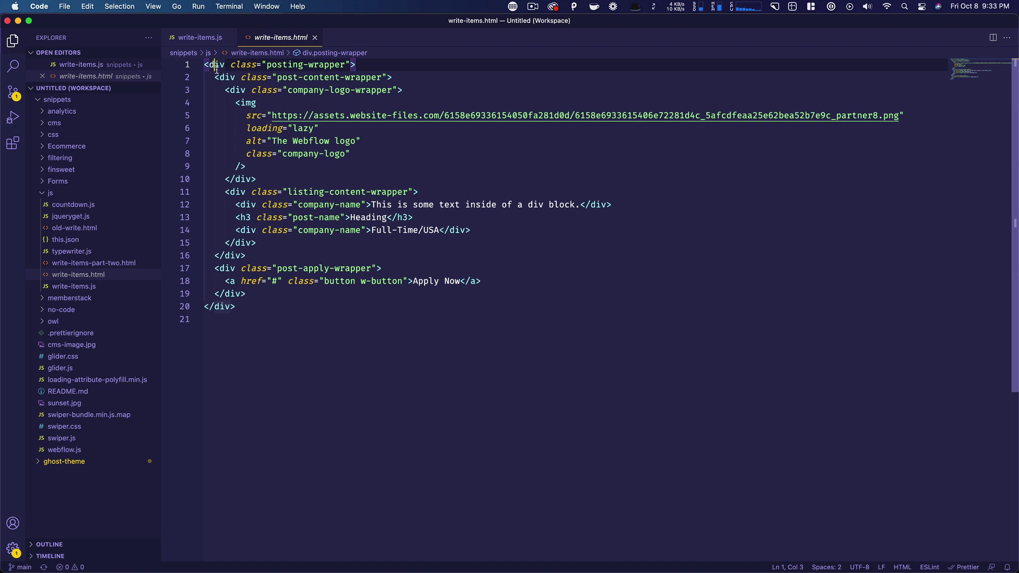
pyautogui.click(202, 37)
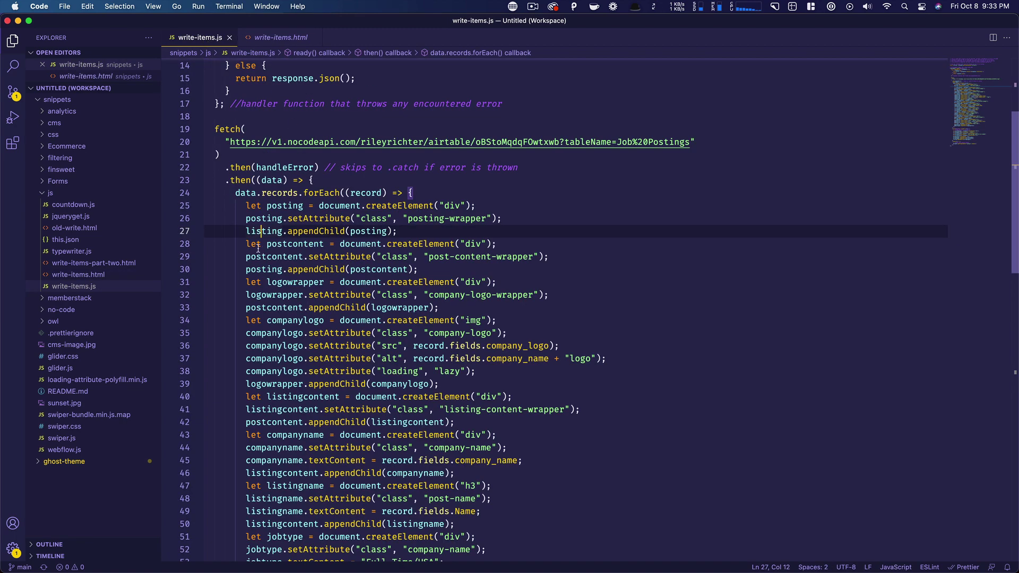
# Step: Compare the nested post-content-wrapper div with the postcontent creation, class and append code
pyautogui.click(271, 37)
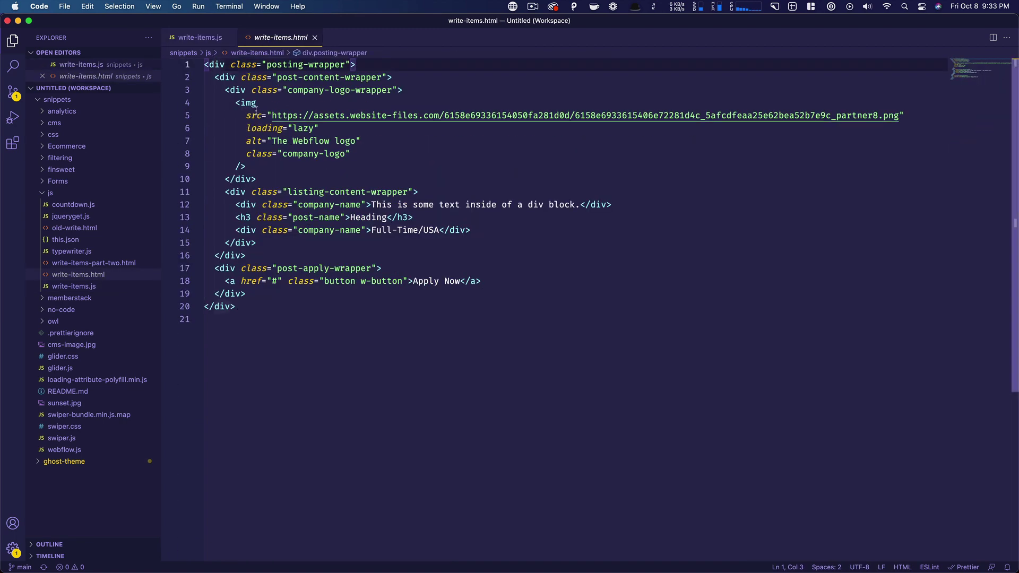
pyautogui.click(232, 78)
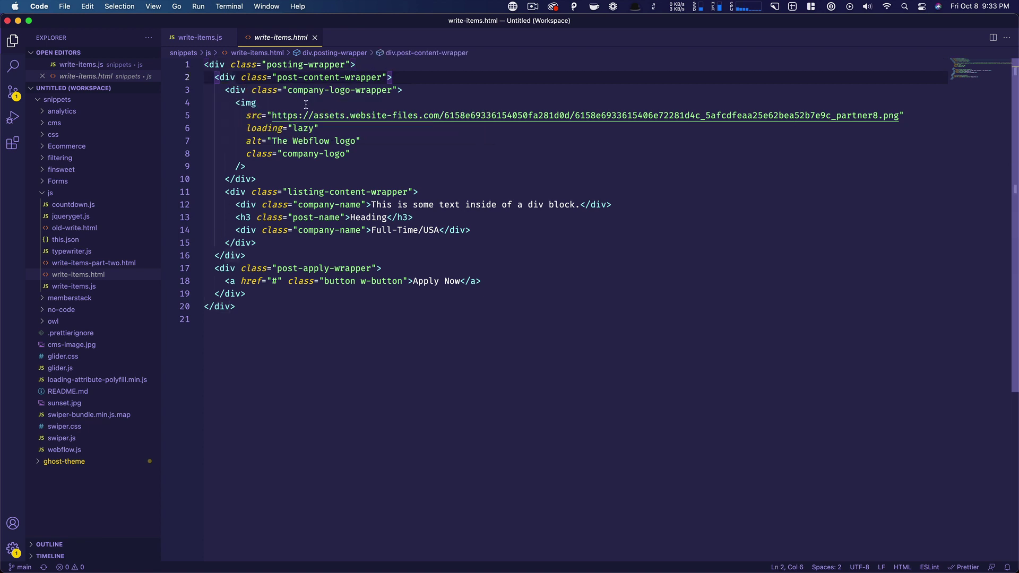
pyautogui.click(206, 38)
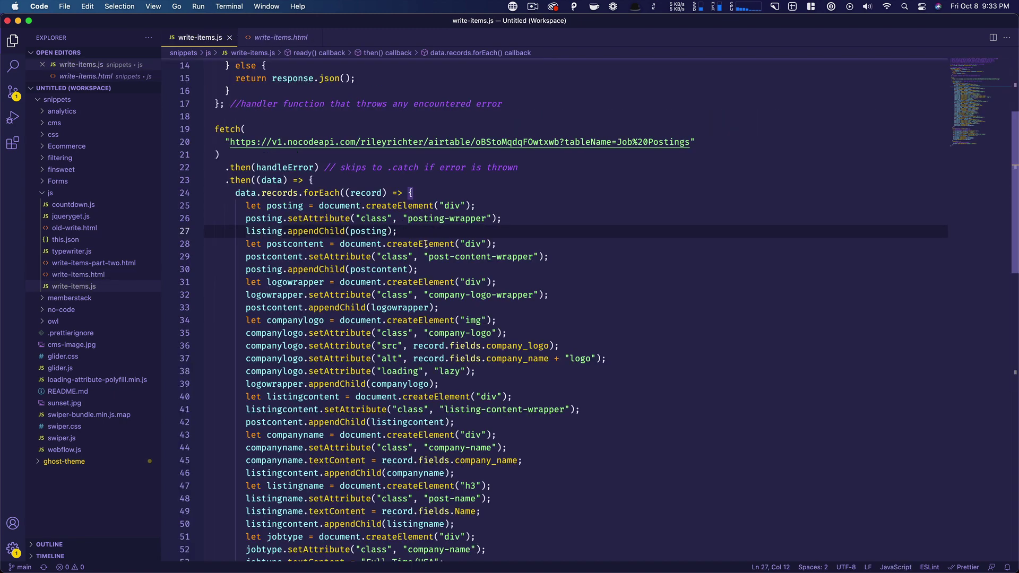
pyautogui.click(469, 243)
pyautogui.click(289, 257)
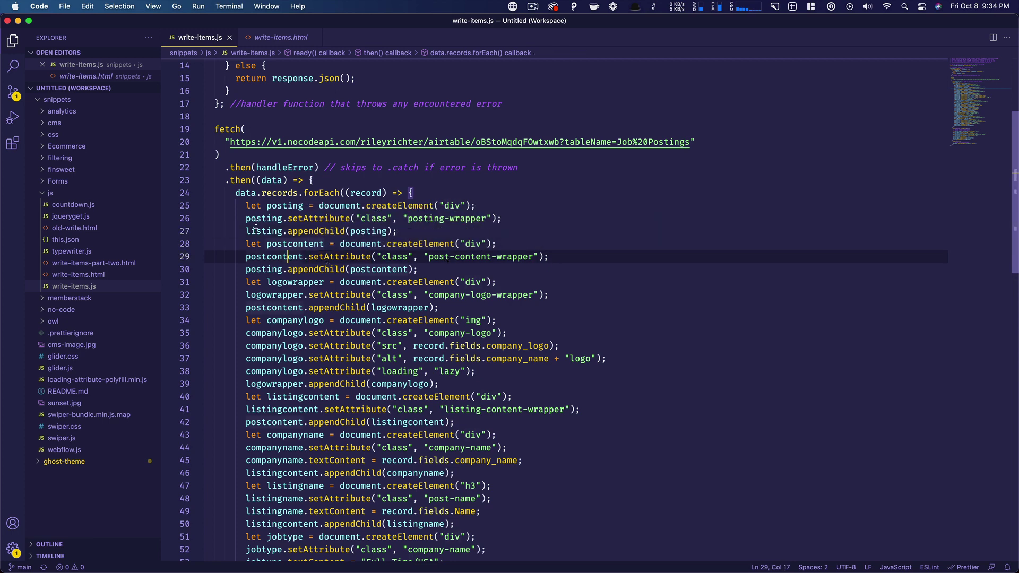
pyautogui.click(264, 274)
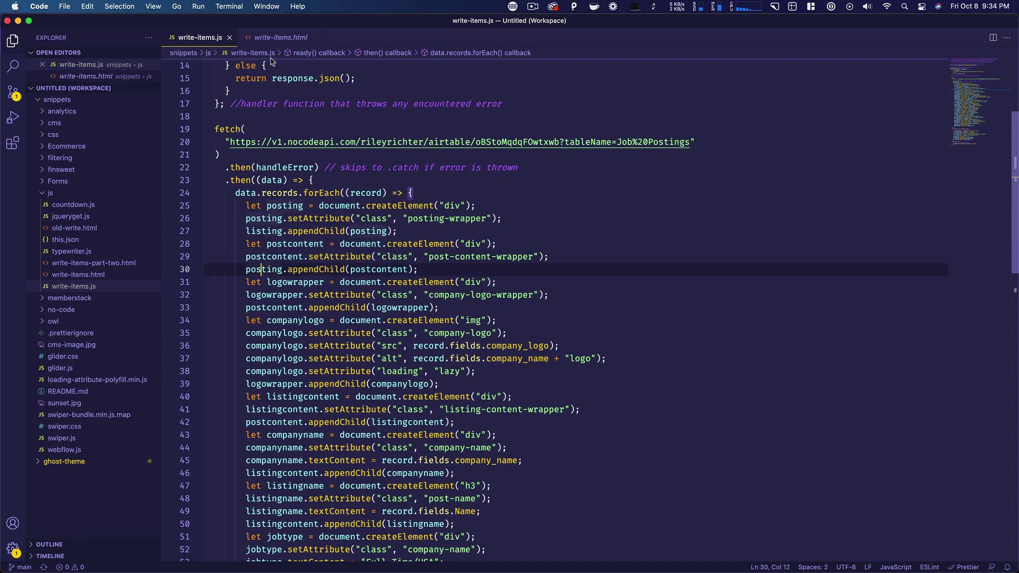
pyautogui.click(281, 37)
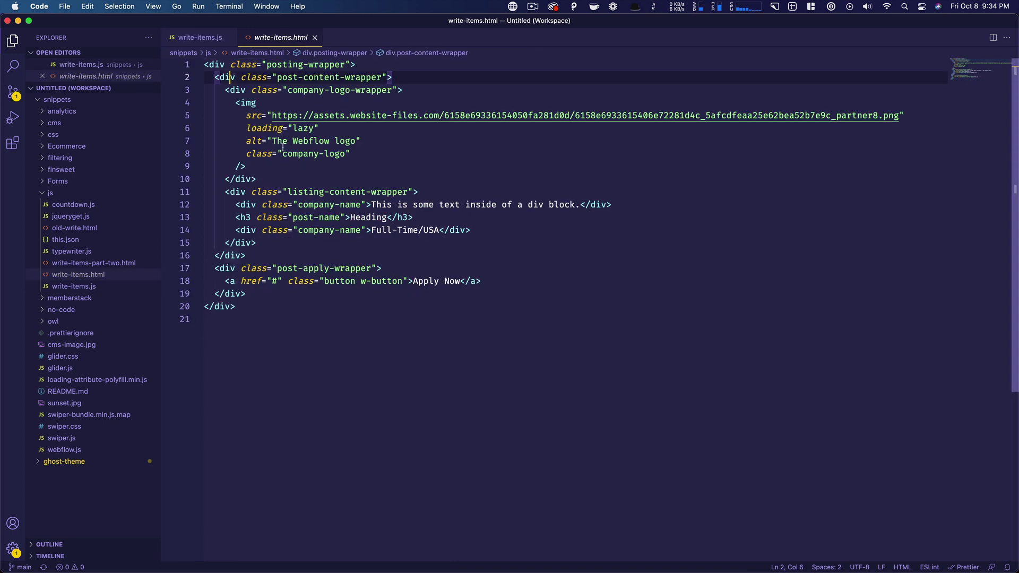
pyautogui.click(225, 64)
pyautogui.click(257, 77)
pyautogui.click(198, 38)
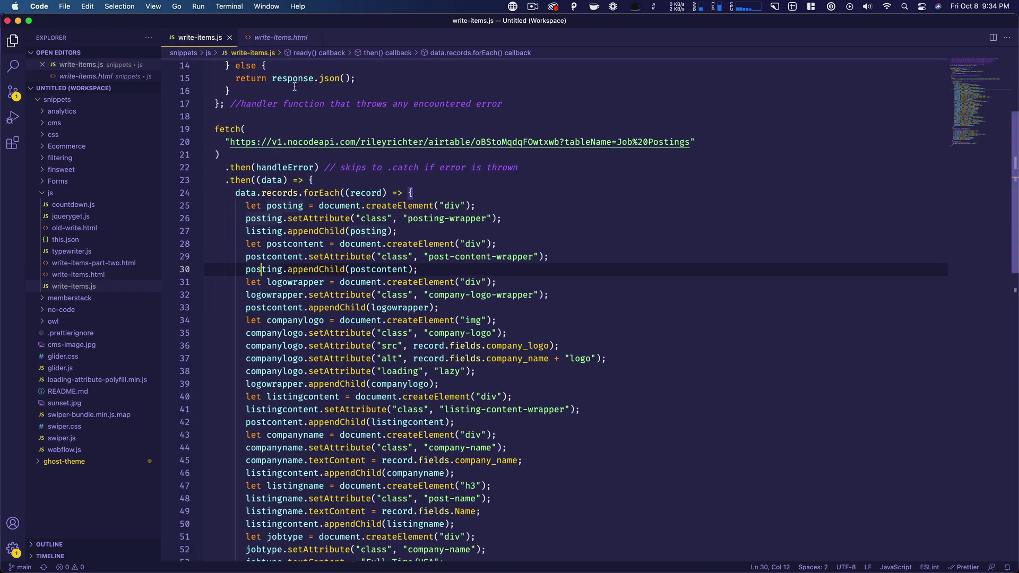
pyautogui.scroll(-2, 289, 254)
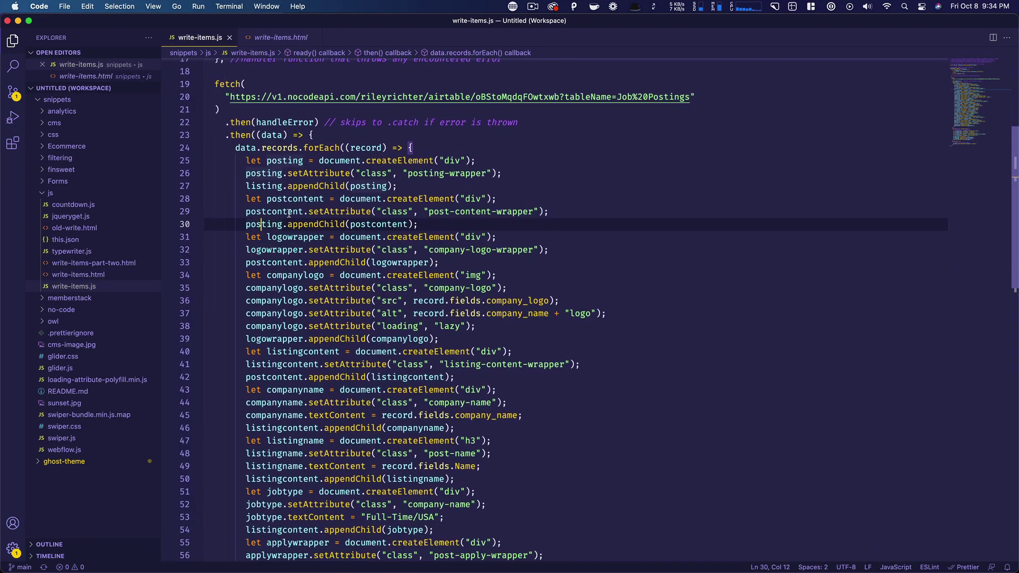
pyautogui.scroll(-3, 298, 243)
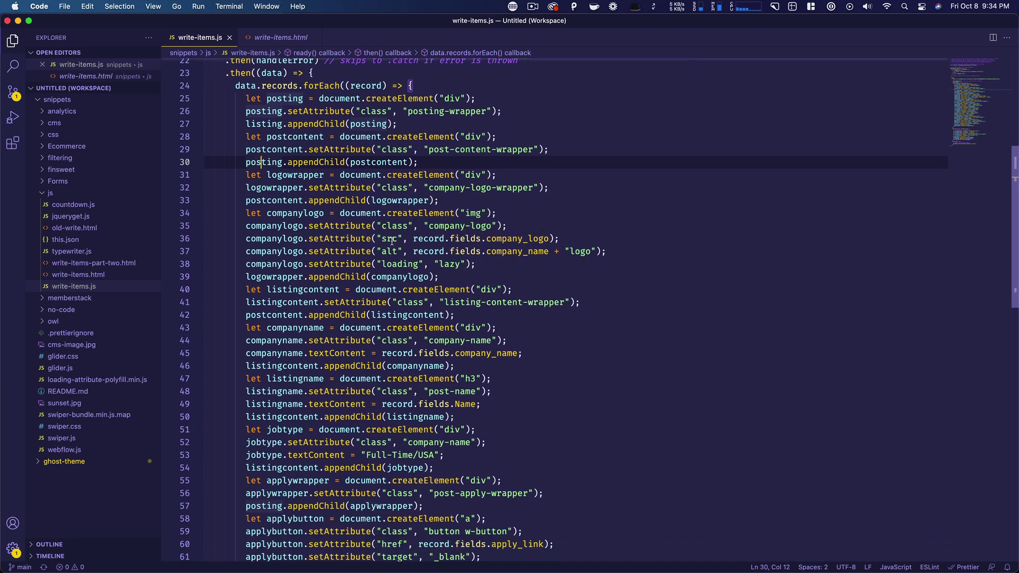
pyautogui.click(391, 239)
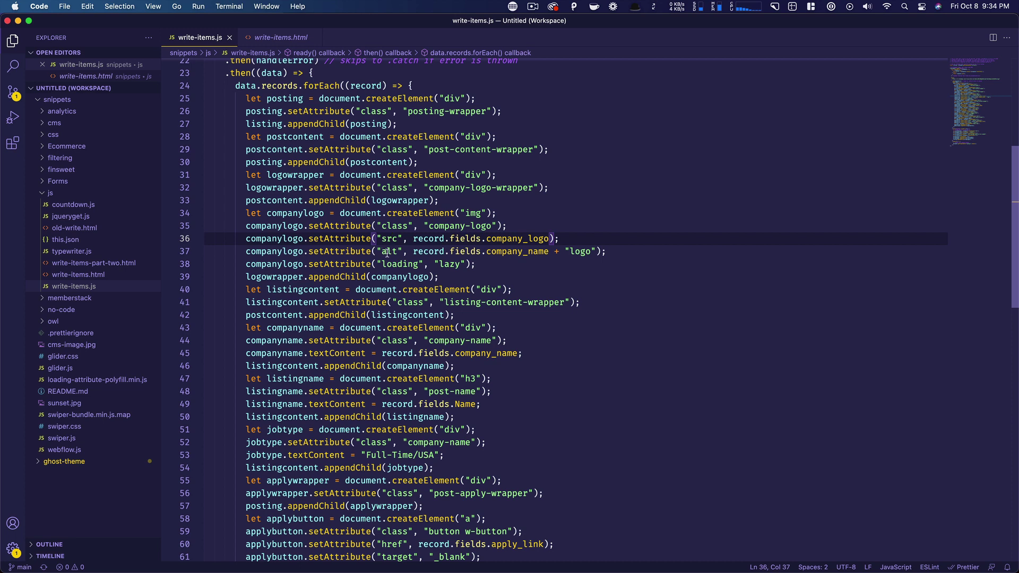
pyautogui.click(387, 252)
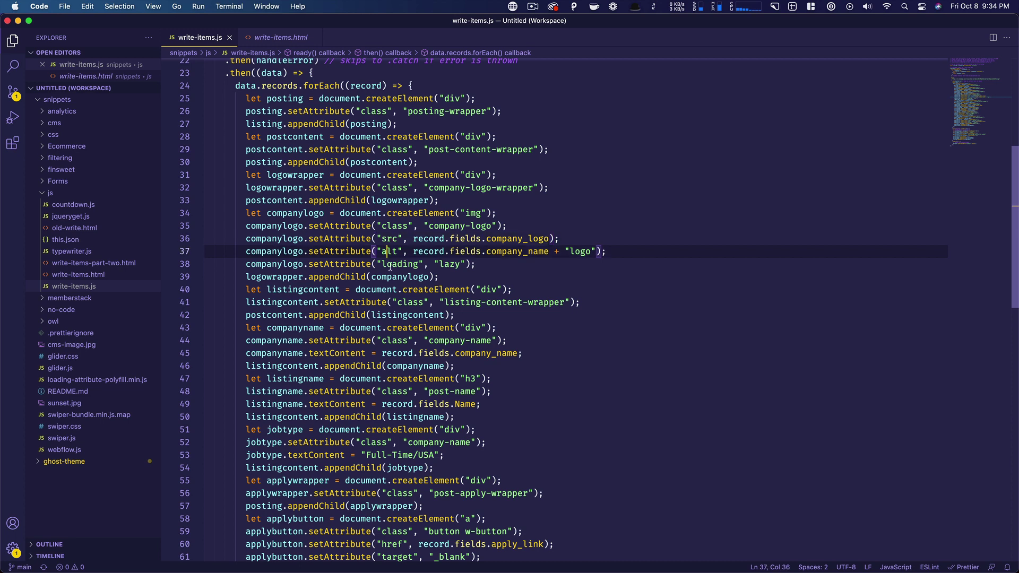
pyautogui.click(391, 265)
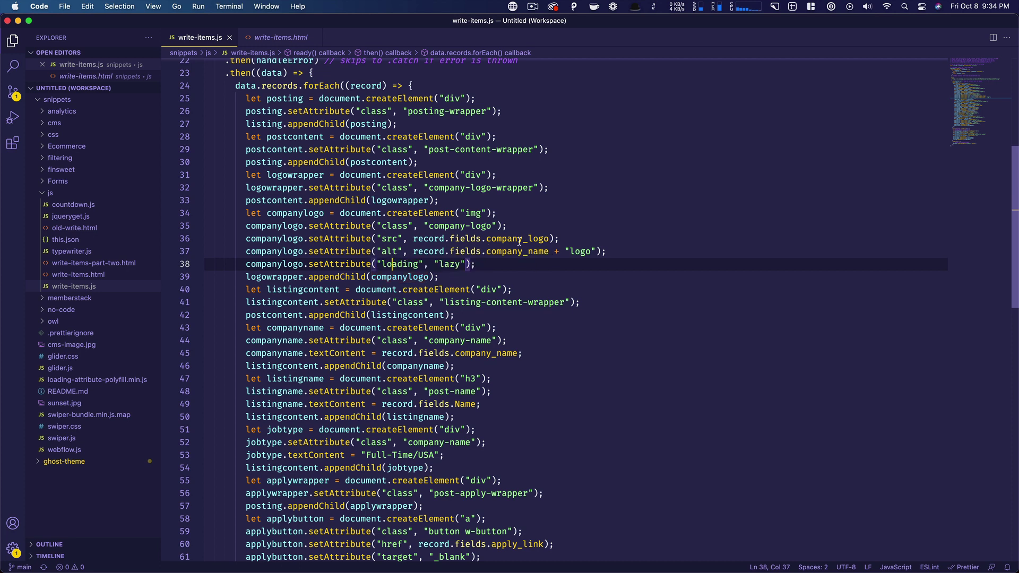
pyautogui.moveTo(415, 237); pyautogui.dragTo(548, 234)
pyautogui.click(489, 252)
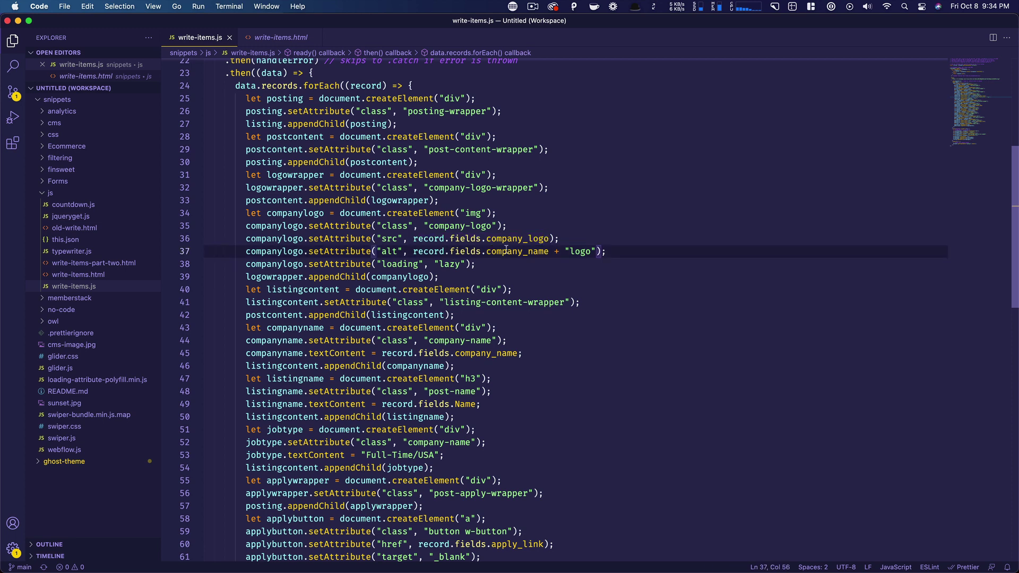
pyautogui.scroll(-3, 331, 233)
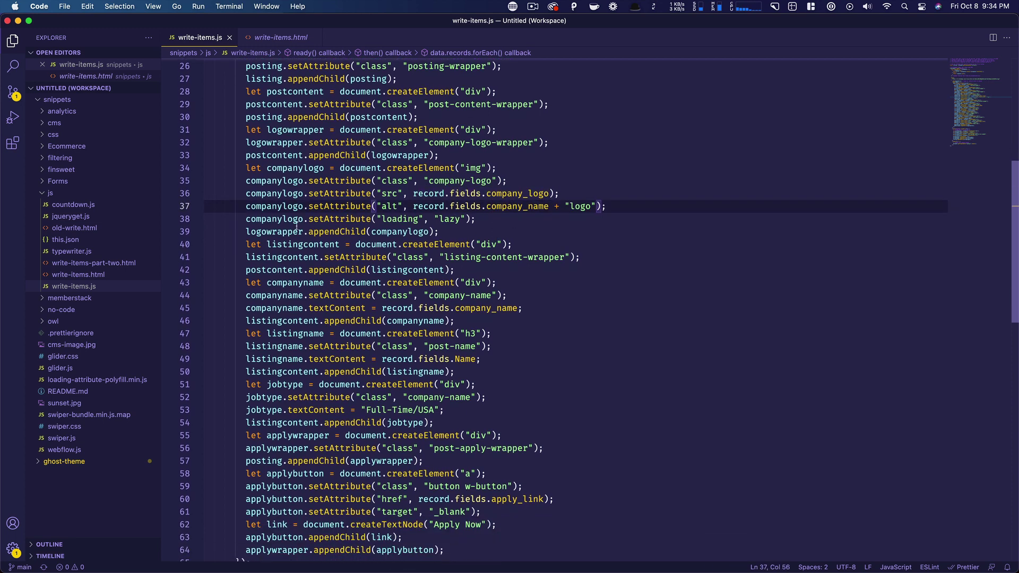
pyautogui.scroll(-3, 383, 267)
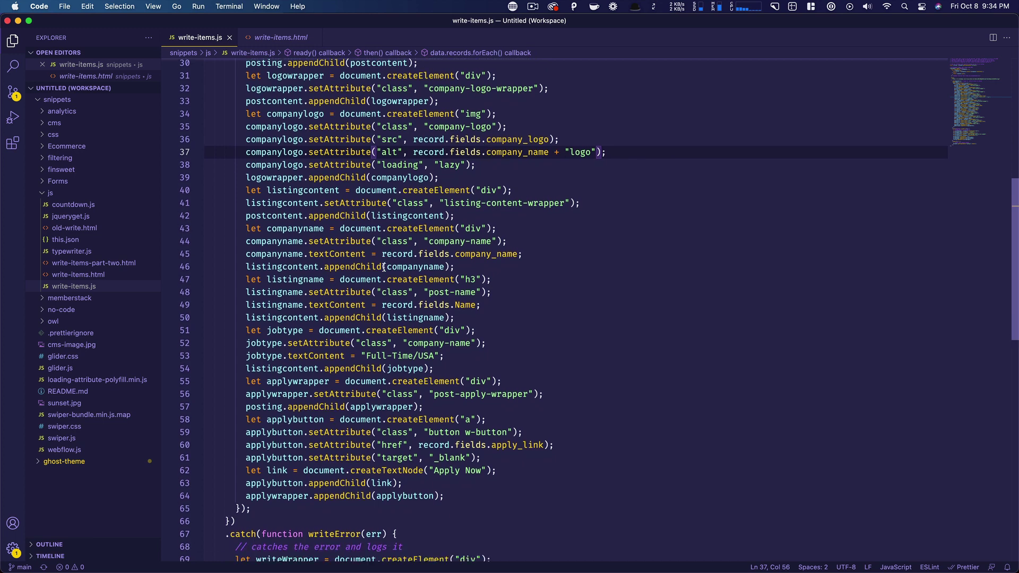
pyautogui.scroll(10, 372, 330)
pyautogui.scroll(-3, 366, 342)
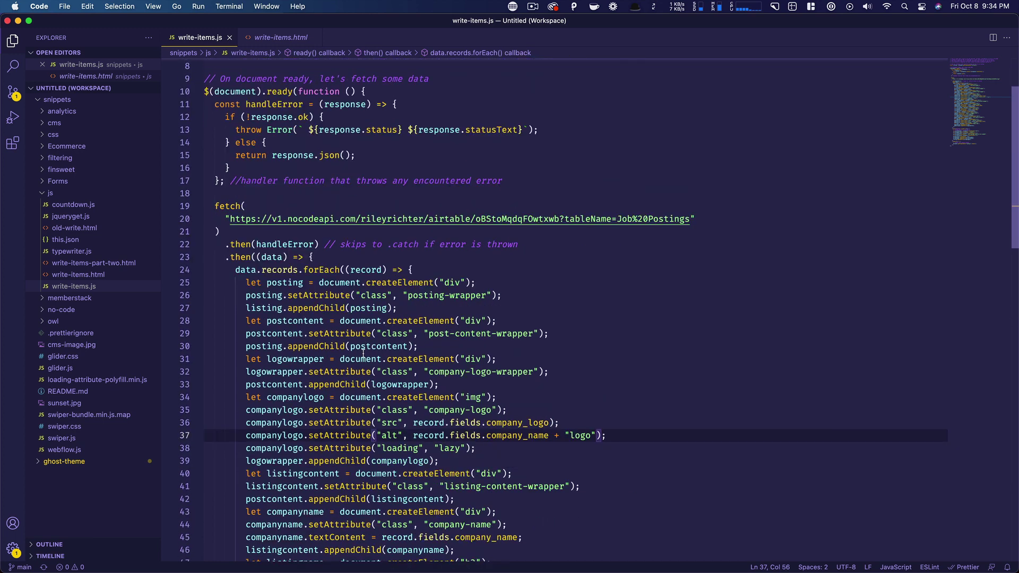
pyautogui.click(533, 335)
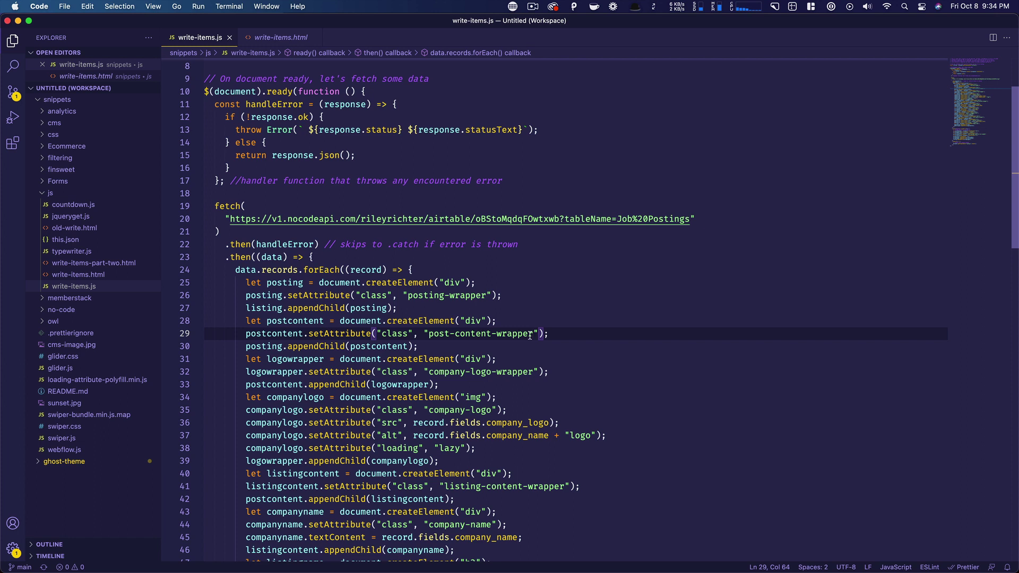
pyautogui.scroll(-2, 529, 336)
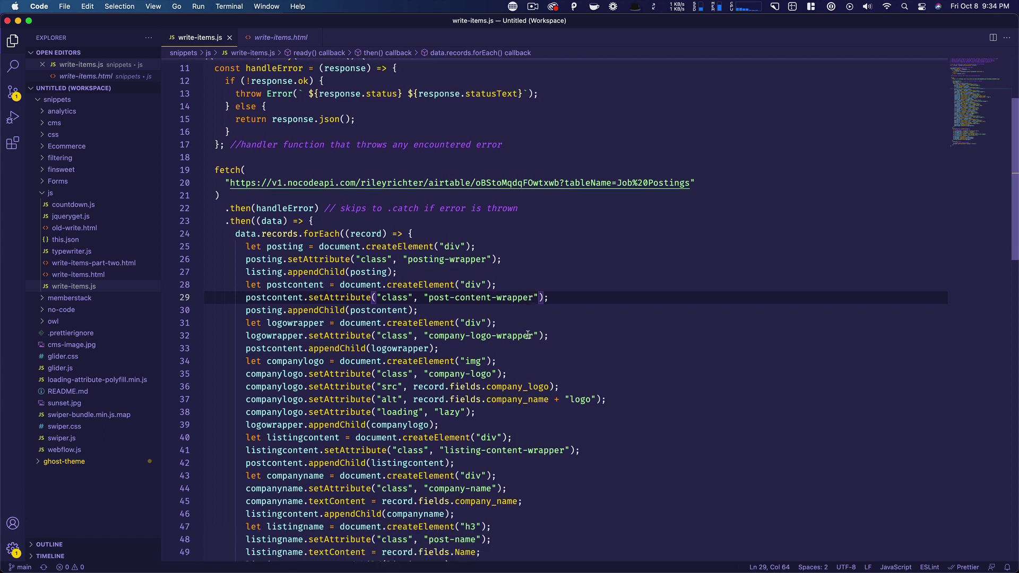
pyautogui.scroll(-2, 528, 336)
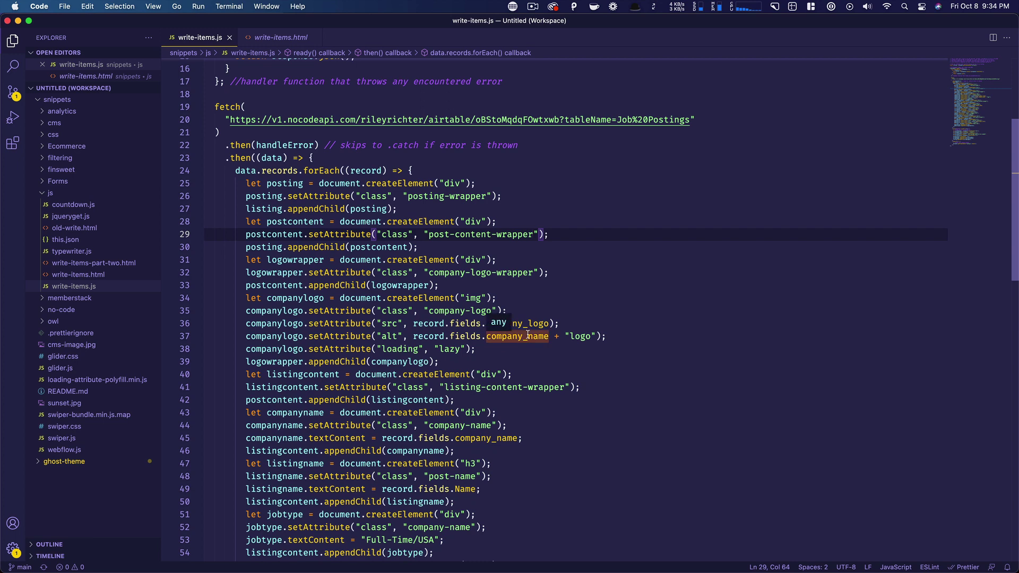
pyautogui.scroll(-6, 527, 334)
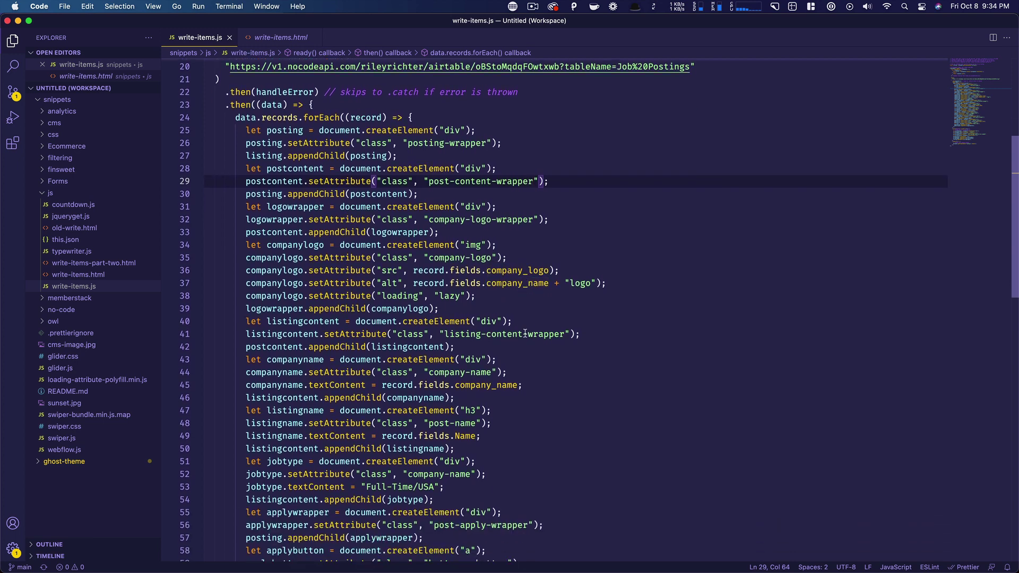
pyautogui.scroll(-7, 524, 333)
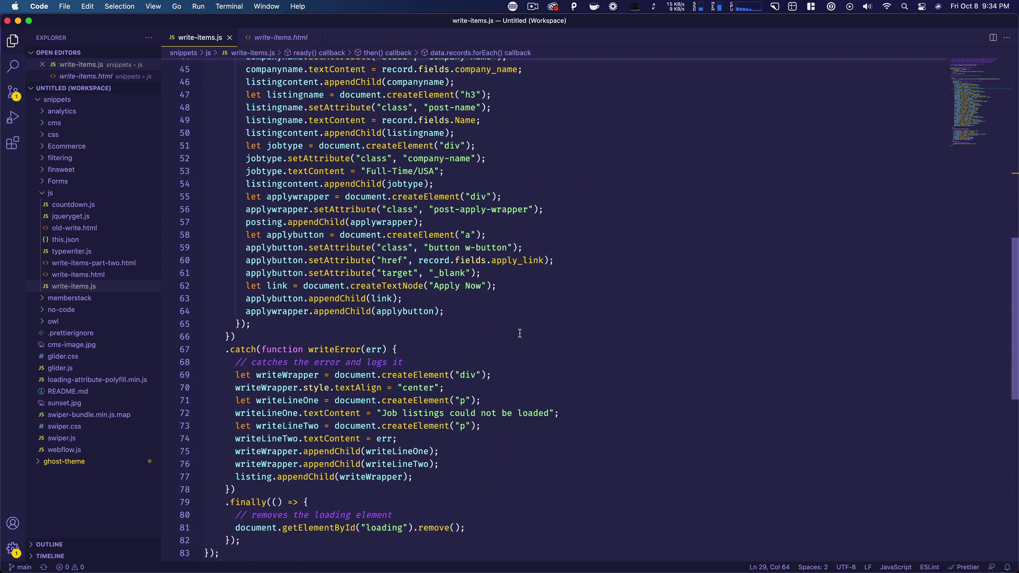
pyautogui.scroll(13, 380, 324)
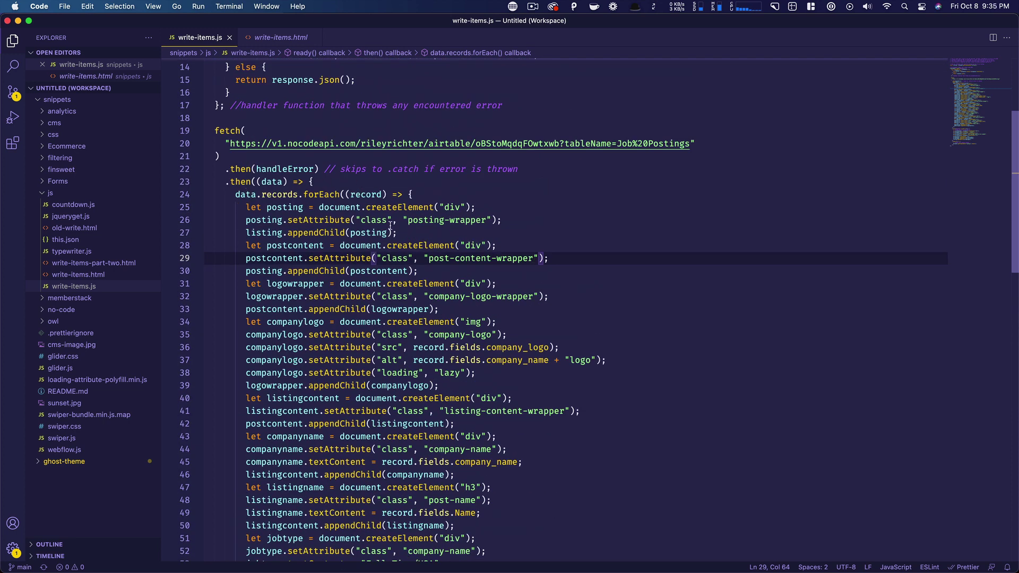
pyautogui.press('super+Tab')
pyautogui.press('super+Tab')
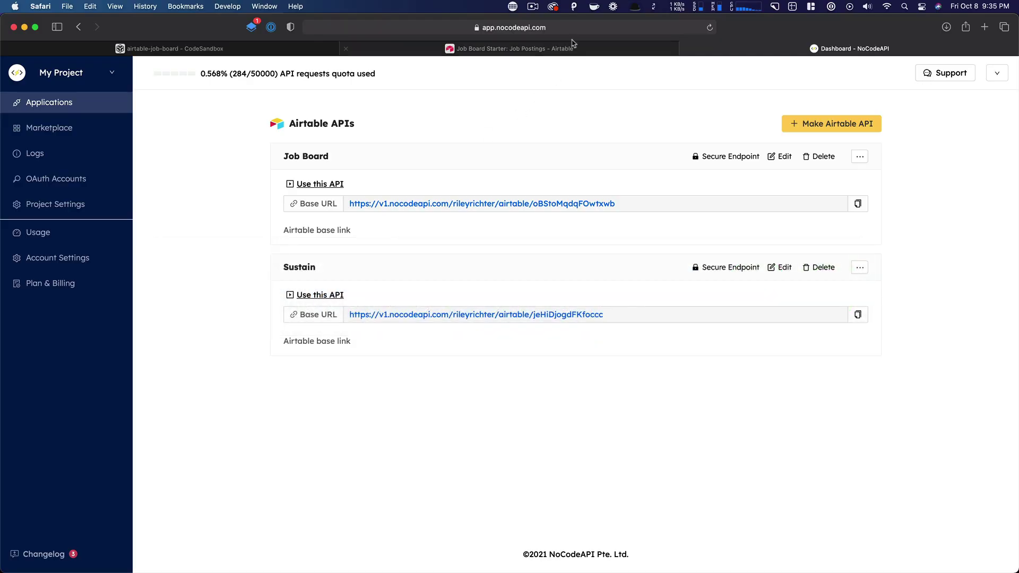
pyautogui.click(563, 48)
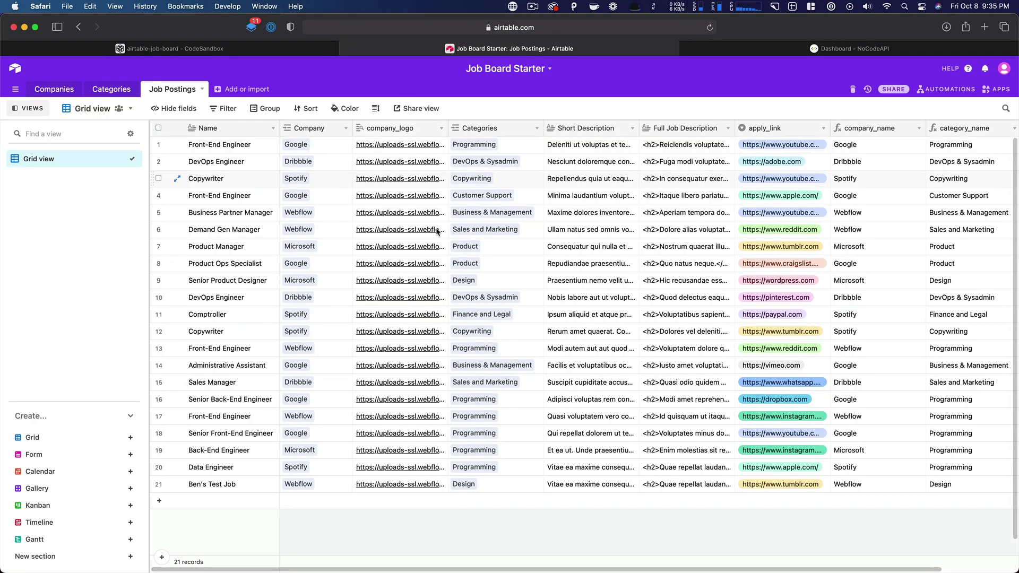
pyautogui.press('super+Tab')
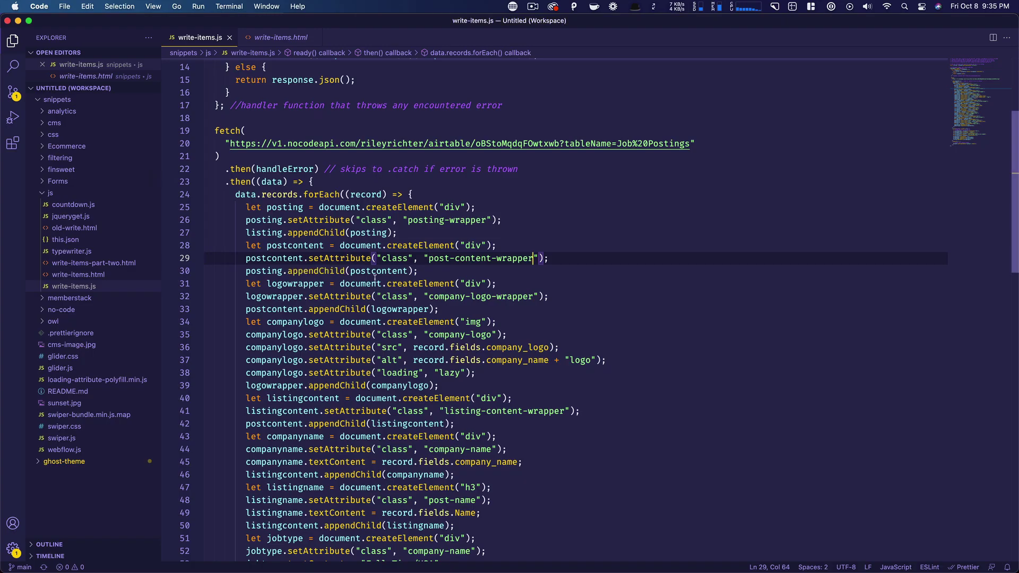
pyautogui.scroll(-2, 375, 283)
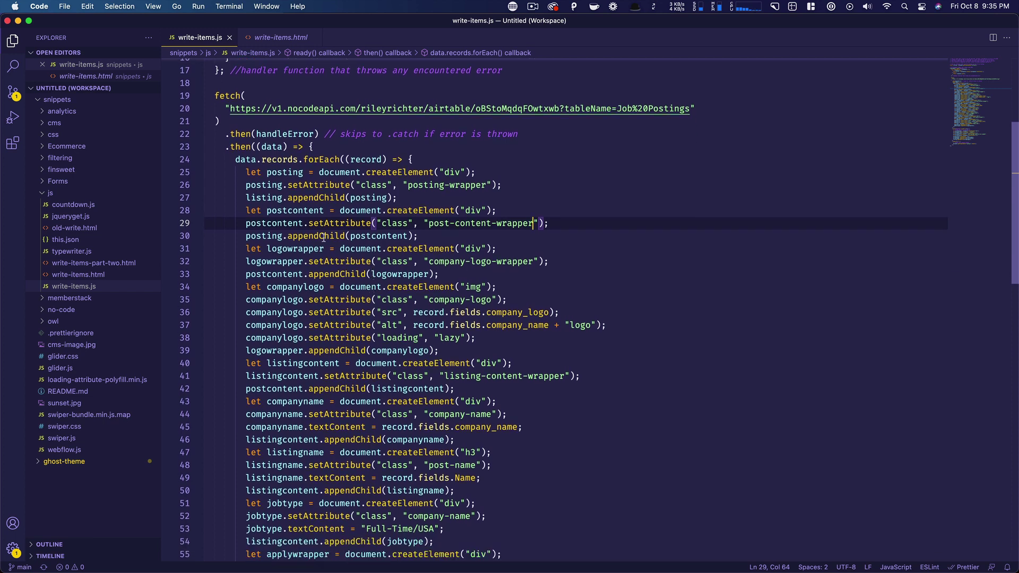
pyautogui.scroll(-1, 364, 234)
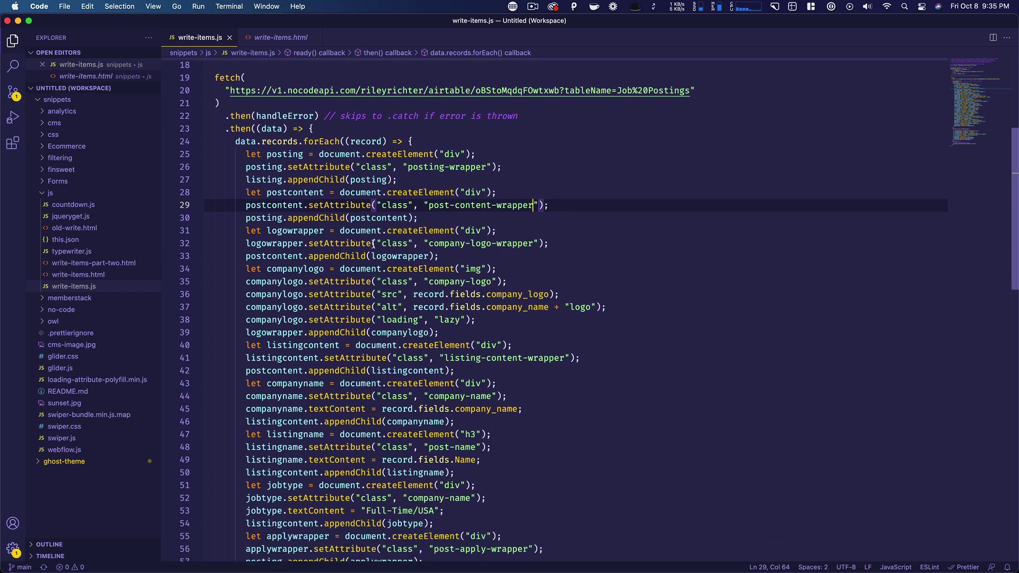
pyautogui.scroll(-13, 376, 241)
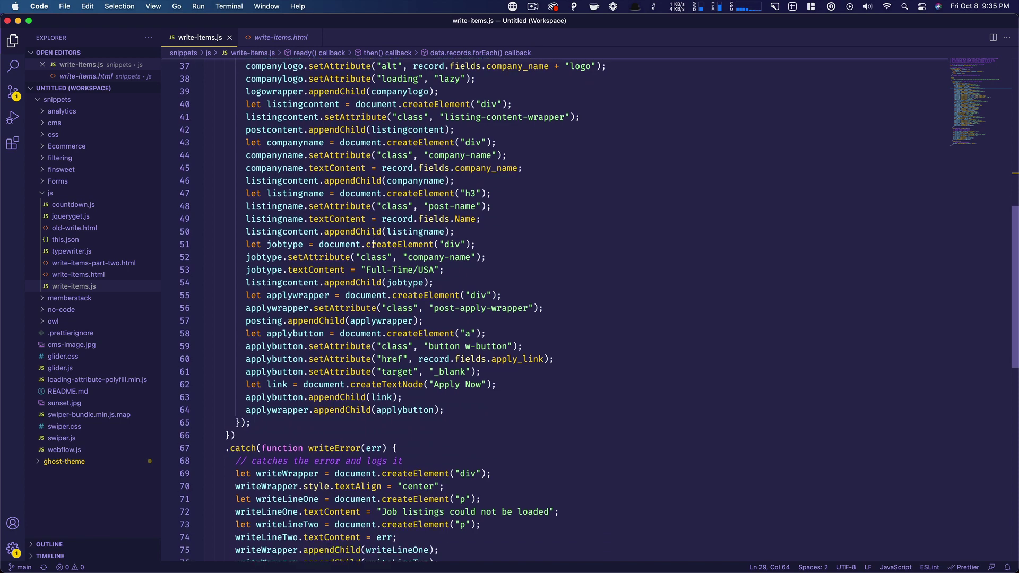
pyautogui.scroll(15, 366, 243)
pyautogui.click(302, 252)
pyautogui.scroll(-20, 419, 250)
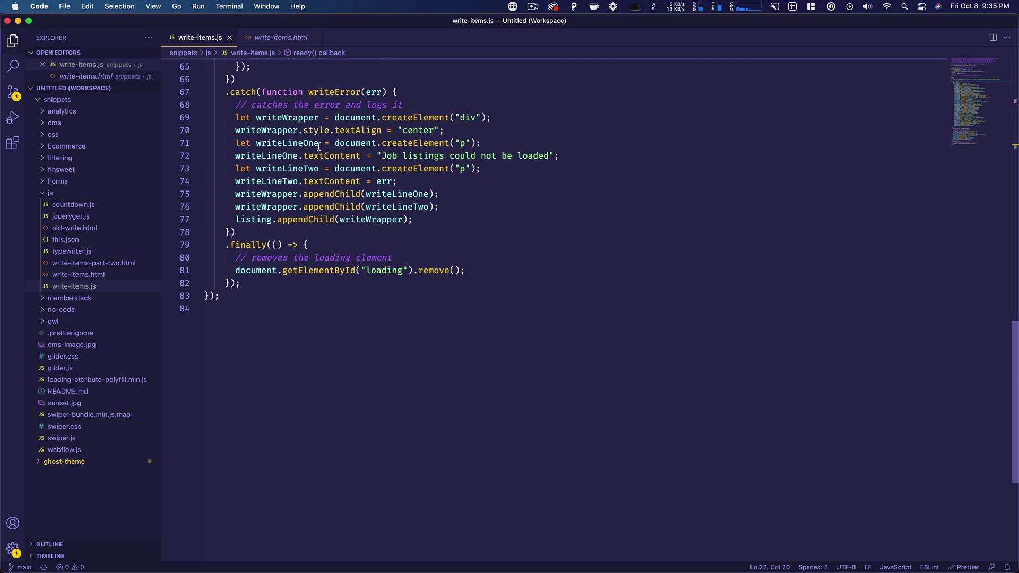
pyautogui.moveTo(285, 178)
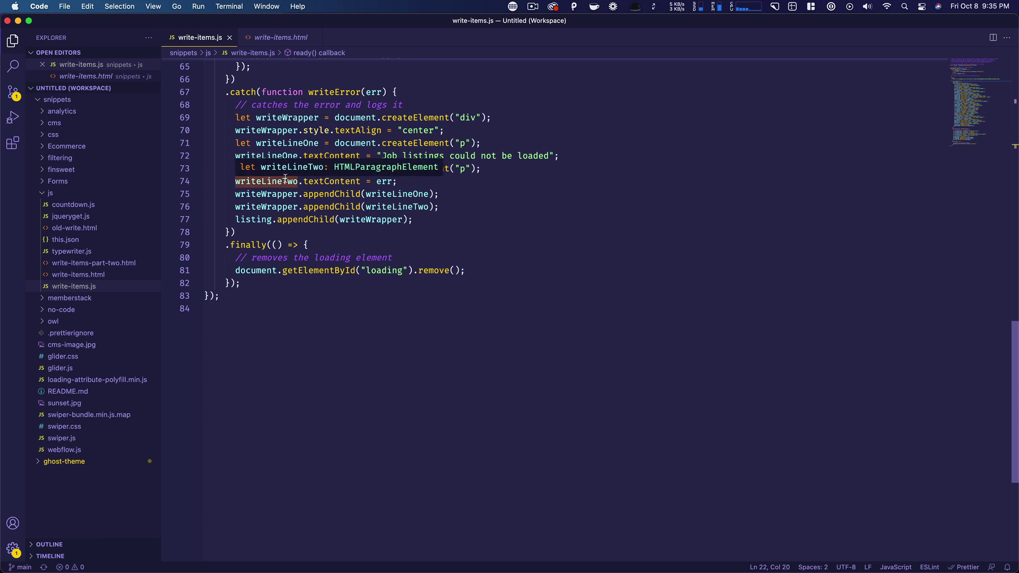
pyautogui.moveTo(343, 197)
pyautogui.scroll(1, 345, 199)
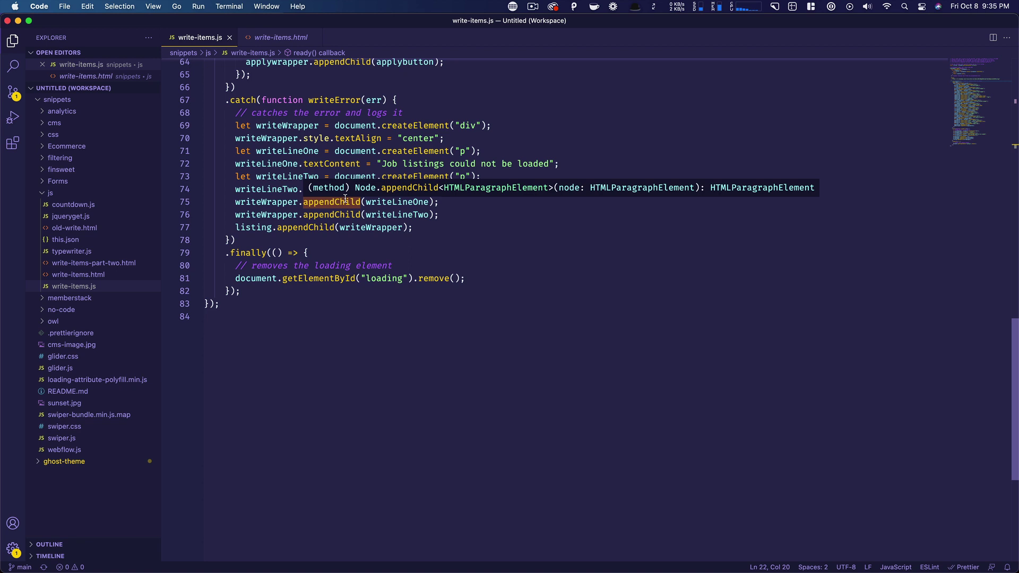
pyautogui.moveTo(342, 225)
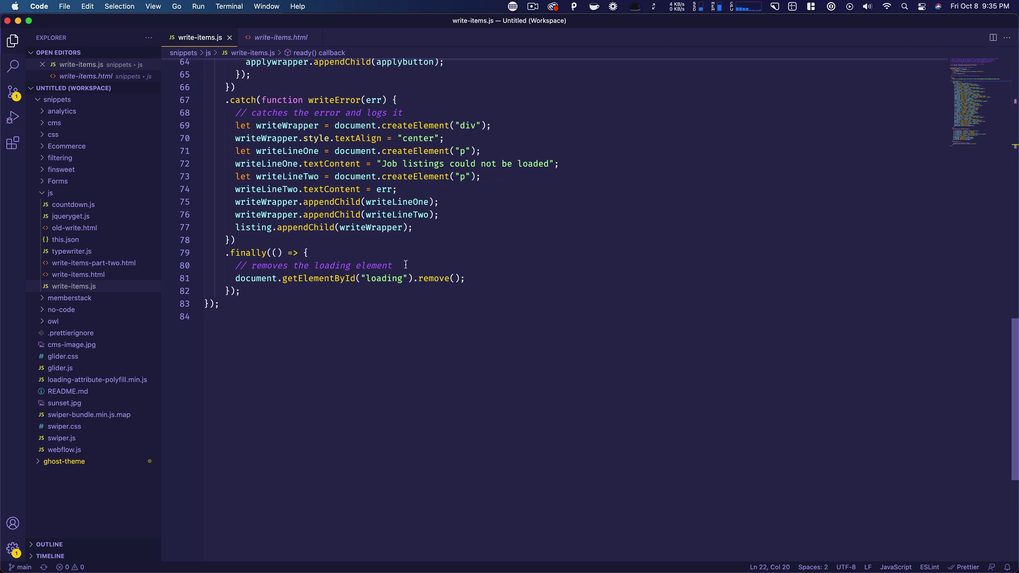
# Step: Check the Home page's pre-load placeholder (ID loading) under Open Roles, then return to Airtable
pyautogui.press('super+Tab')
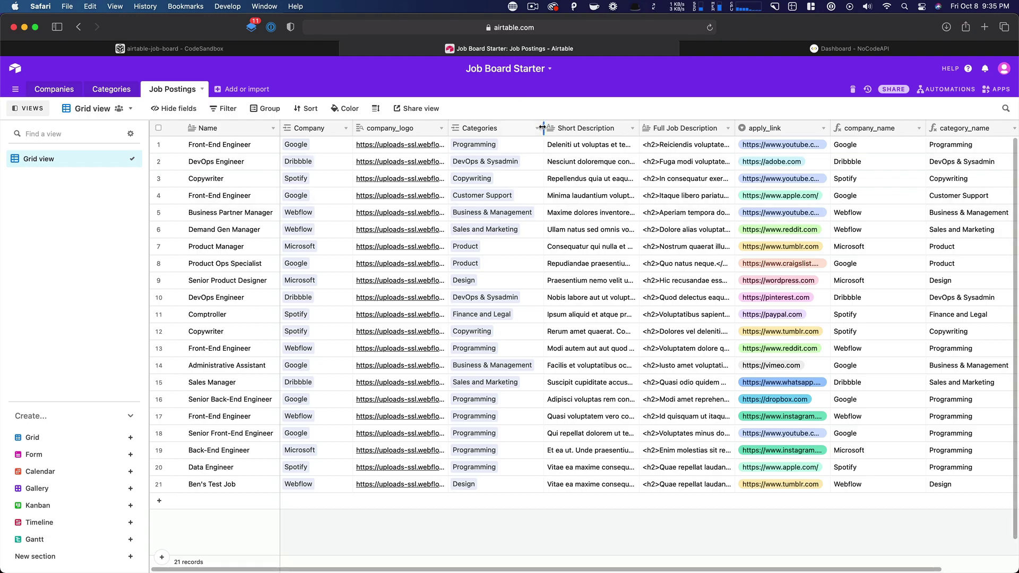
pyautogui.press('super+Tab')
pyautogui.press('super+Tab')
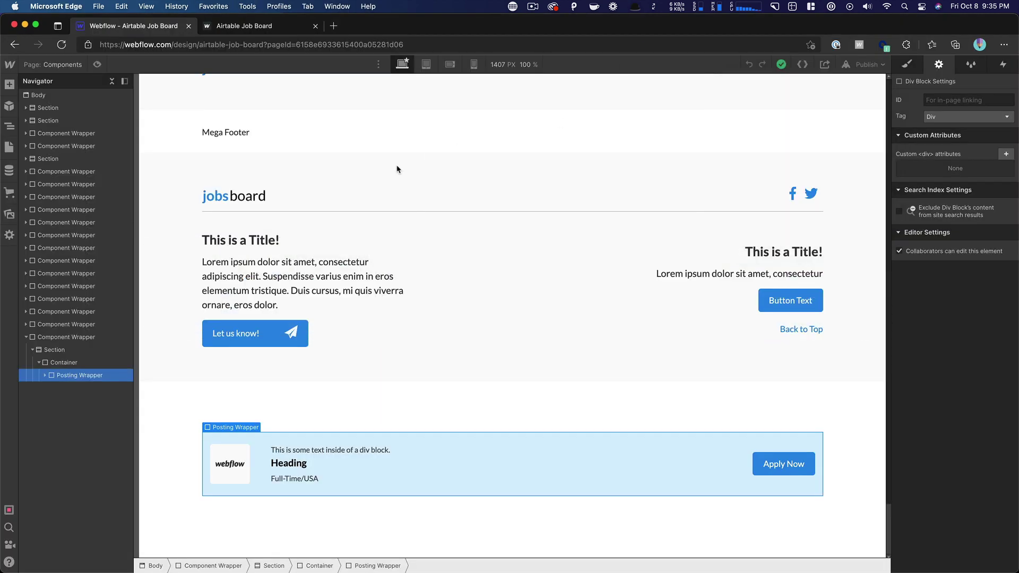
pyautogui.click(9, 147)
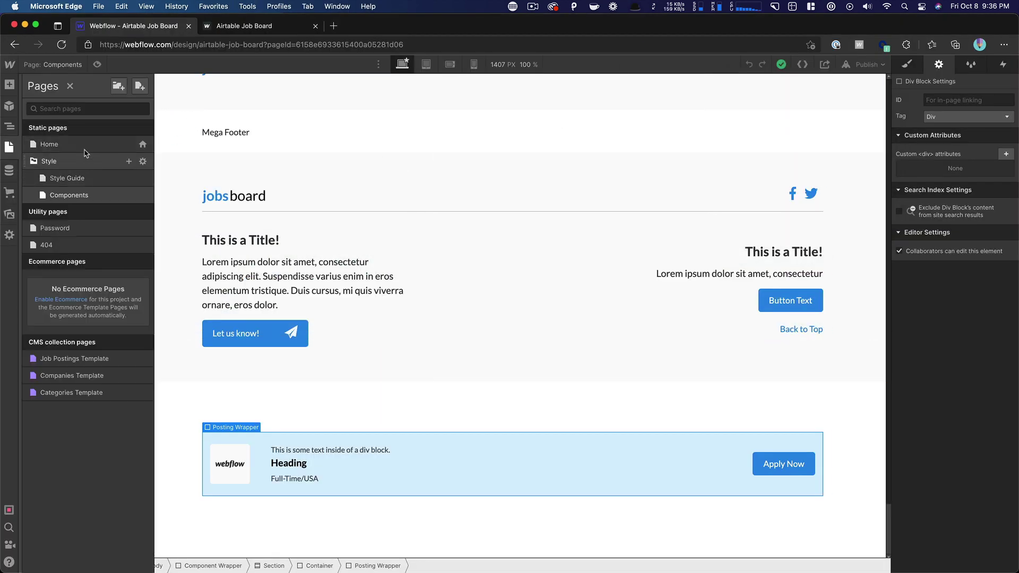
pyautogui.click(83, 148)
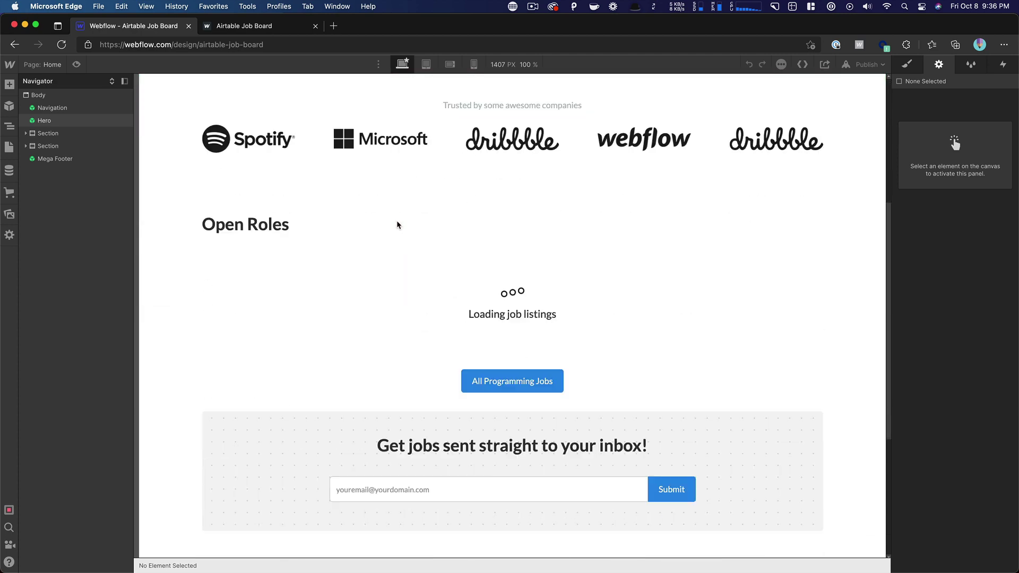
pyautogui.scroll(-3, 396, 224)
pyautogui.click(457, 195)
pyautogui.click(440, 212)
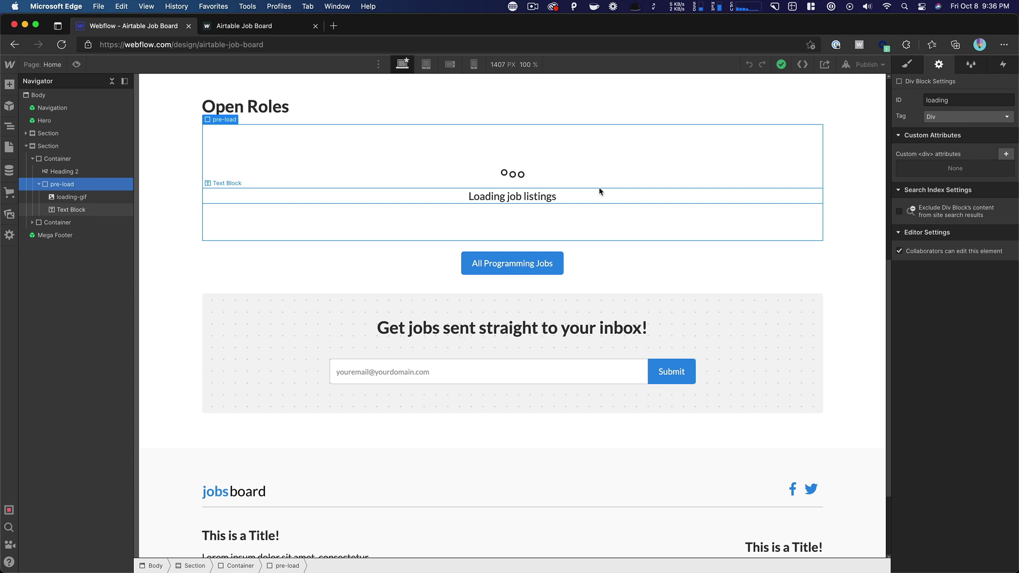
pyautogui.press('super+Tab')
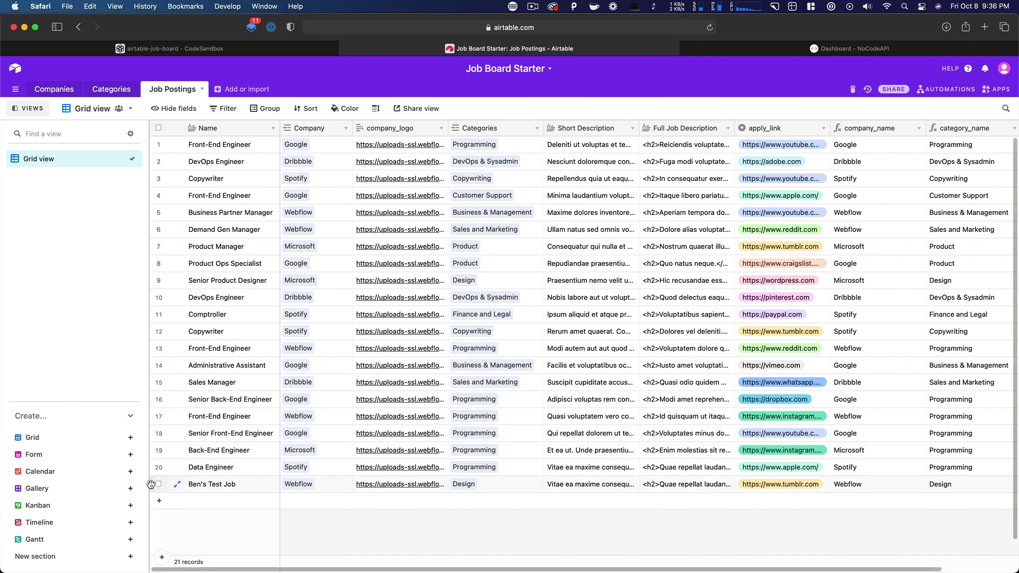
# Step: Drag Ben's Test Job from row 21 to the first row of the Job Postings grid
pyautogui.moveTo(153, 484); pyautogui.dragTo(189, 145)
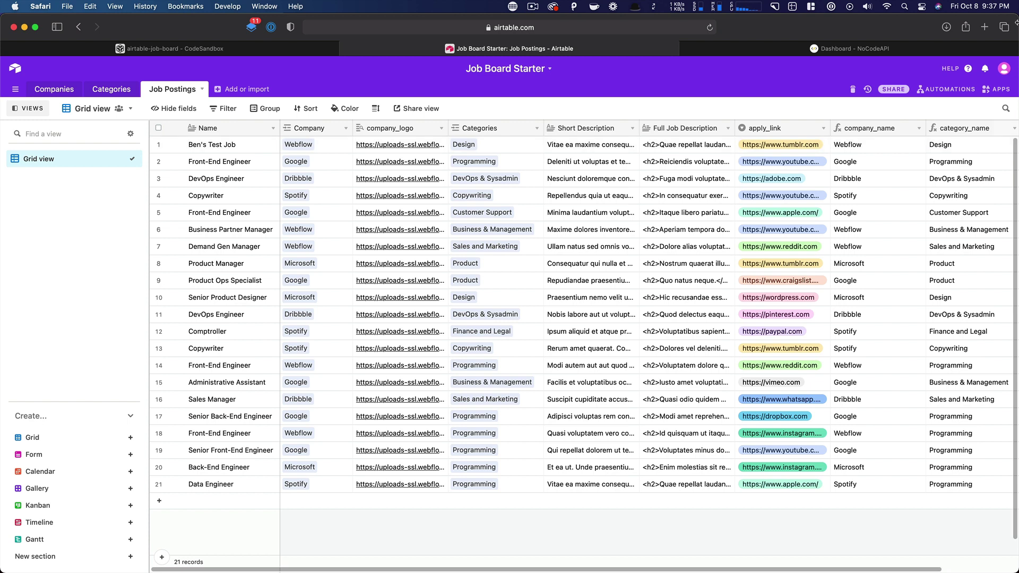
pyautogui.click(881, 47)
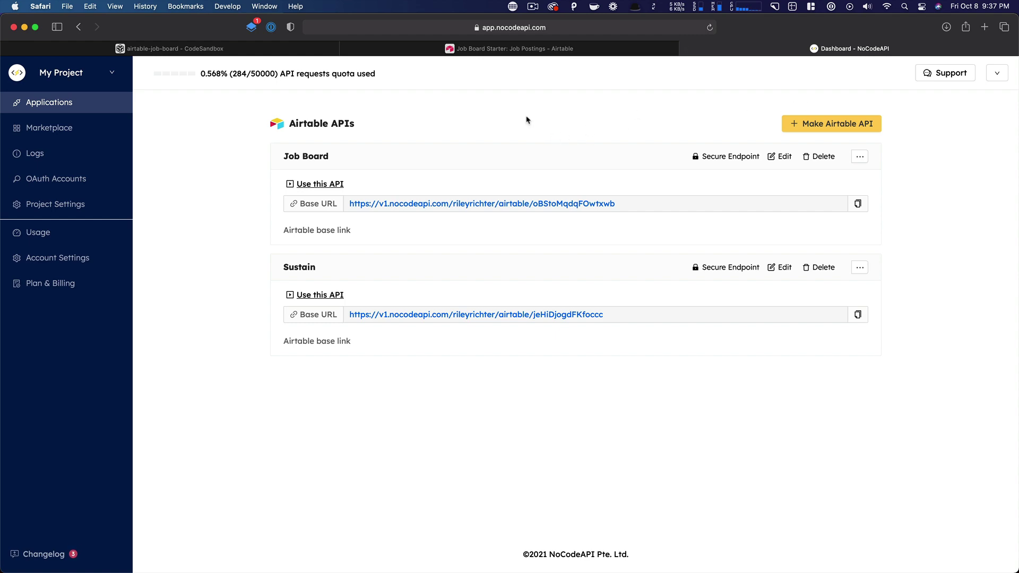
pyautogui.click(42, 133)
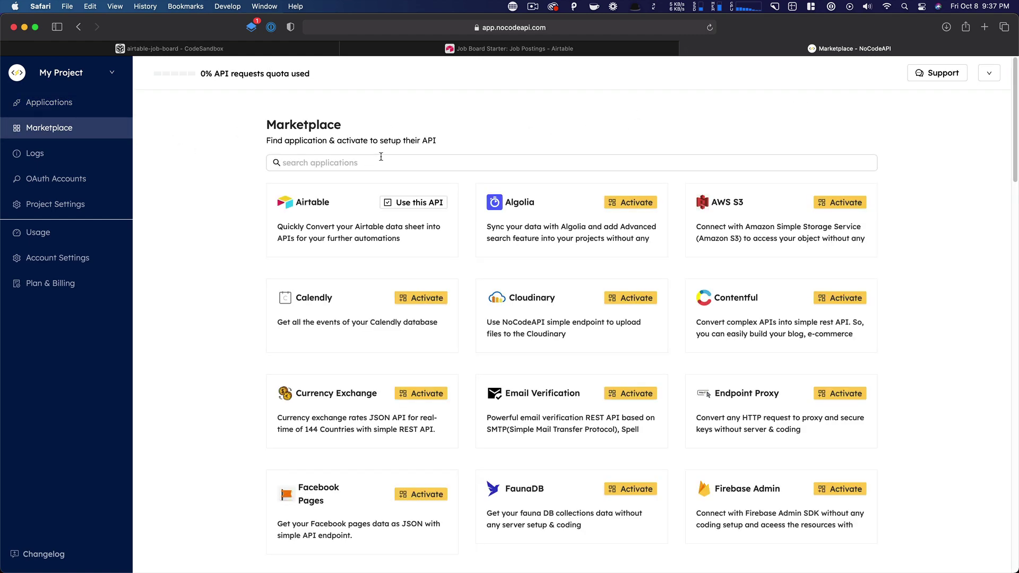
pyautogui.moveTo(1012, 120); pyautogui.dragTo(1015, 71)
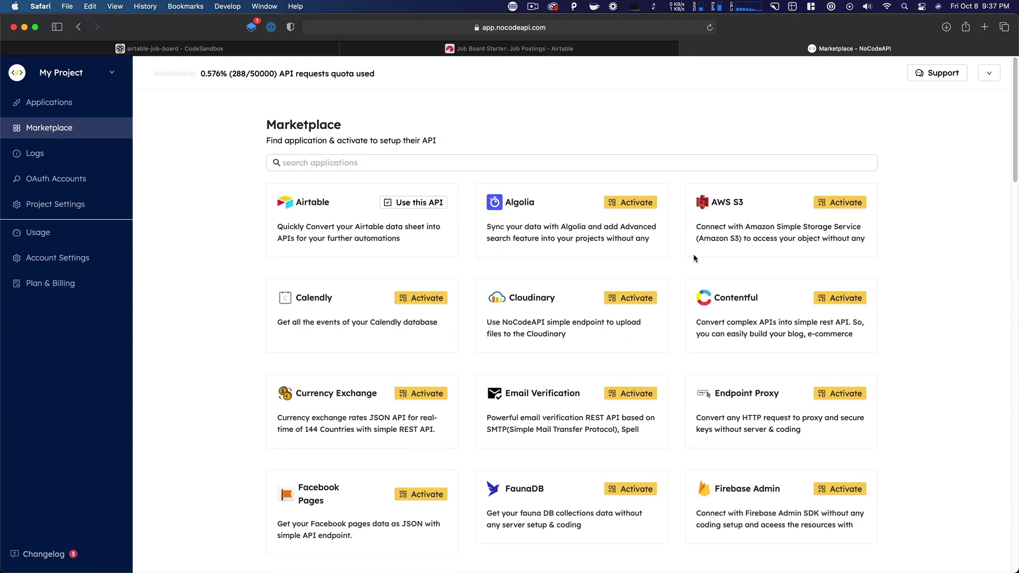
pyautogui.click(485, 49)
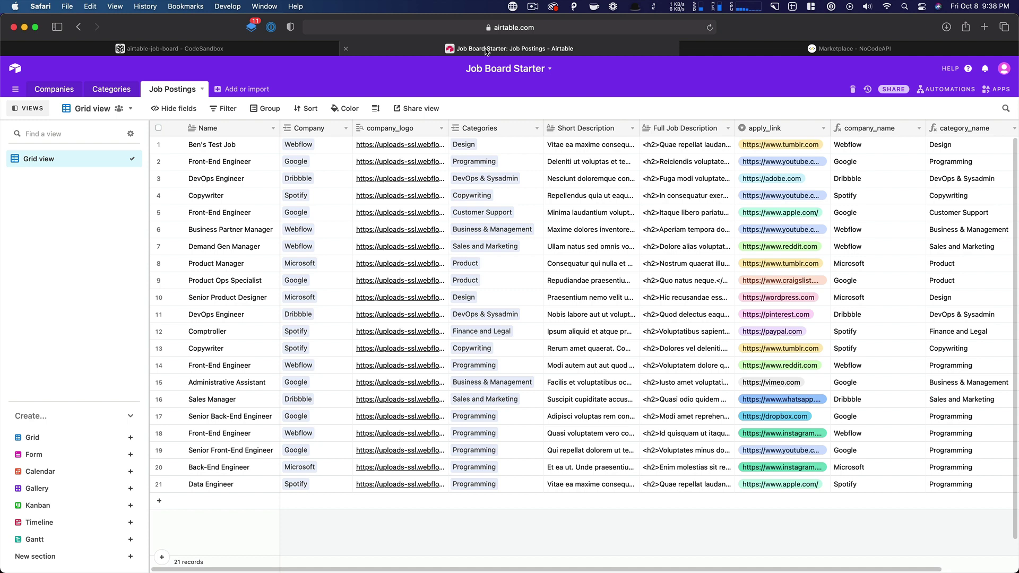
# Step: Switch to Edge and show the live Airtable Job Board tab listing current roles
pyautogui.press('super+Tab')
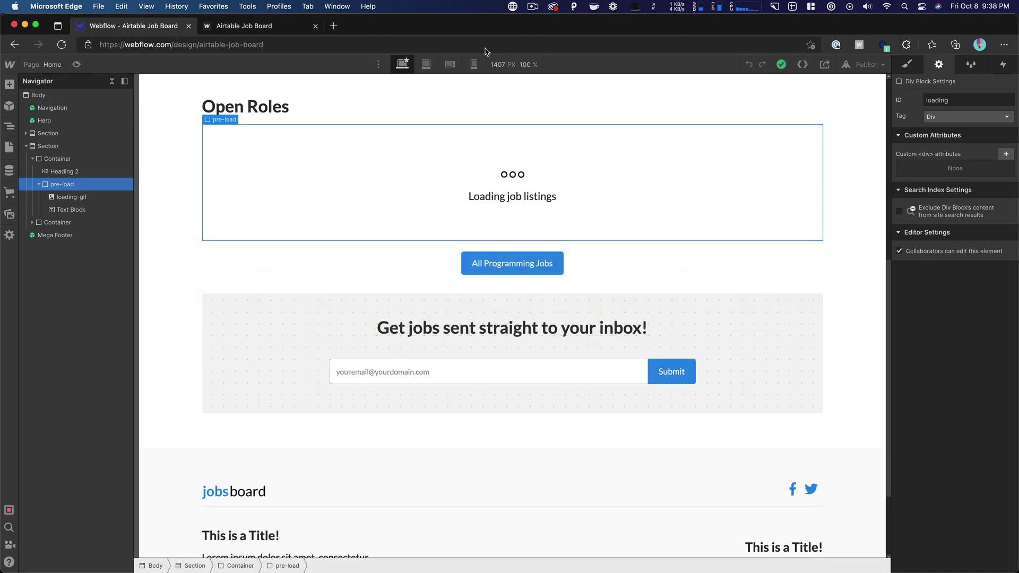
pyautogui.click(9, 147)
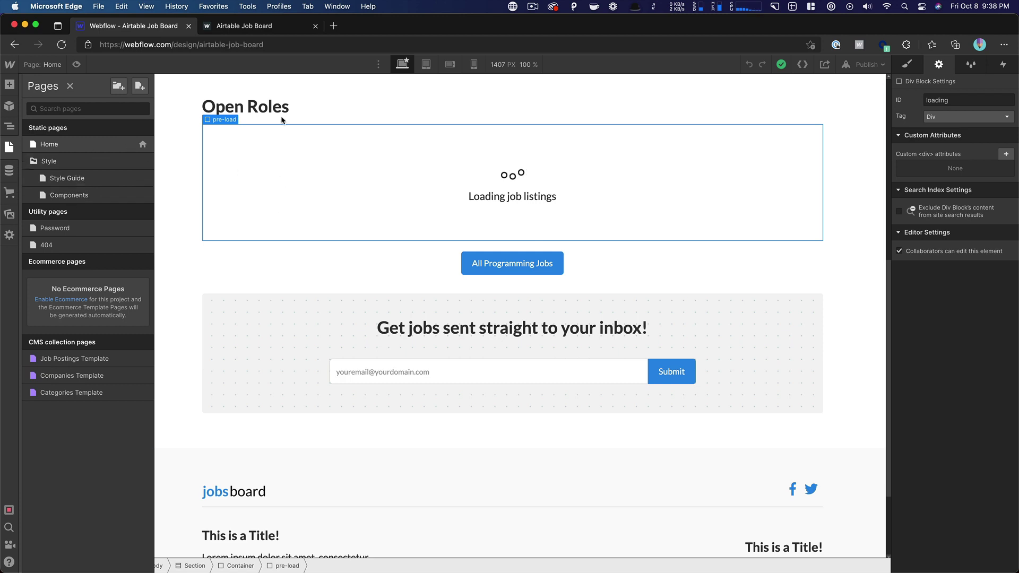
pyautogui.click(259, 26)
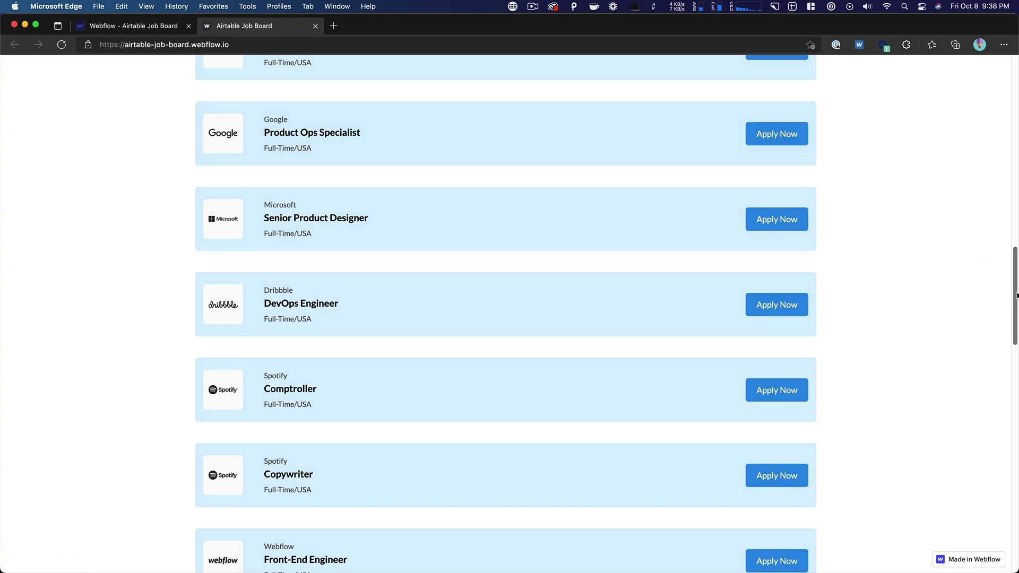
# Step: Scroll the live job board, then bring Safari's Airtable Job Postings grid forward
pyautogui.scroll(10, 996, 168)
pyautogui.scroll(4, 992, 154)
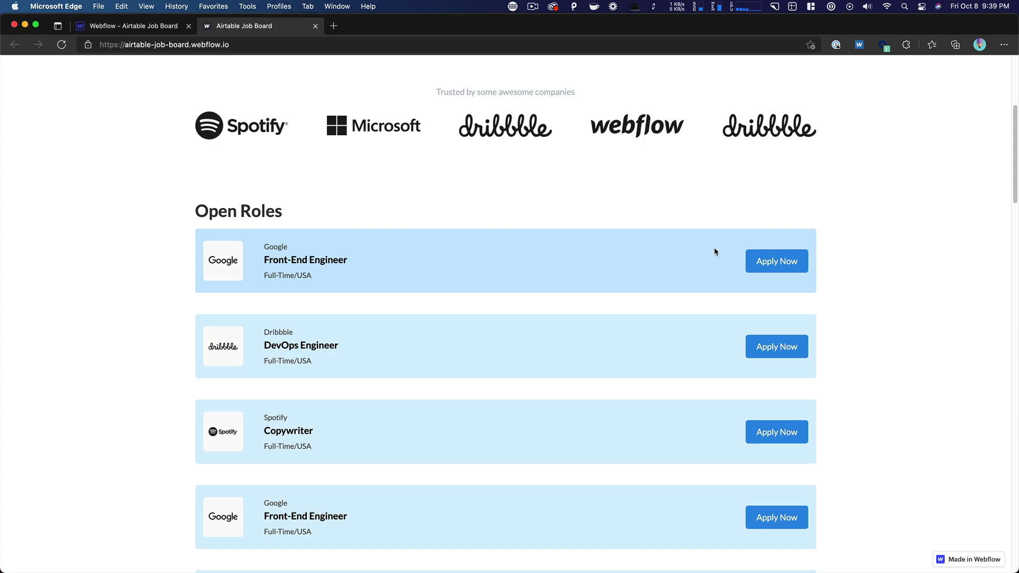
pyautogui.moveTo(1014, 173); pyautogui.dragTo(1007, 110)
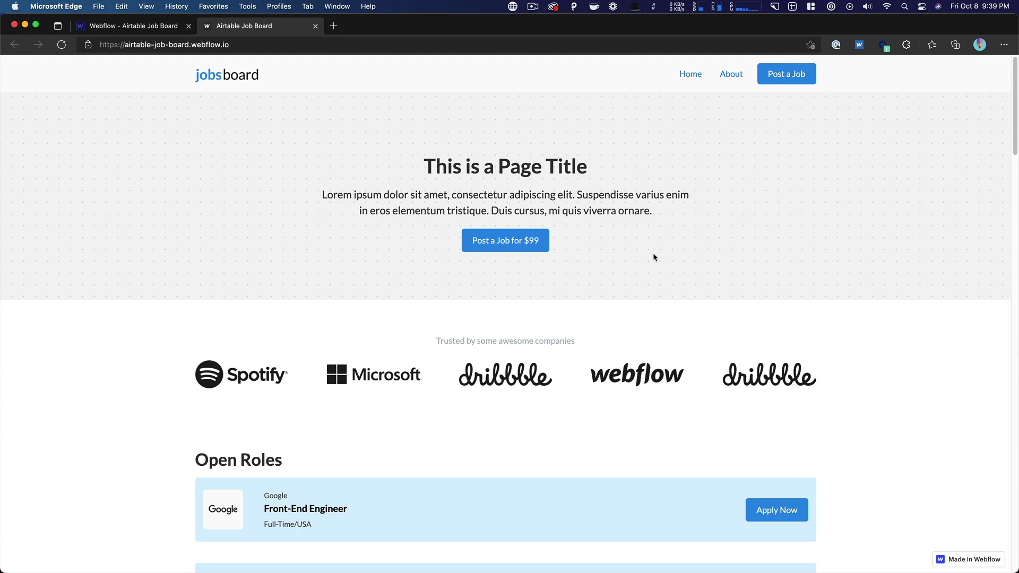
pyautogui.press('super+Tab')
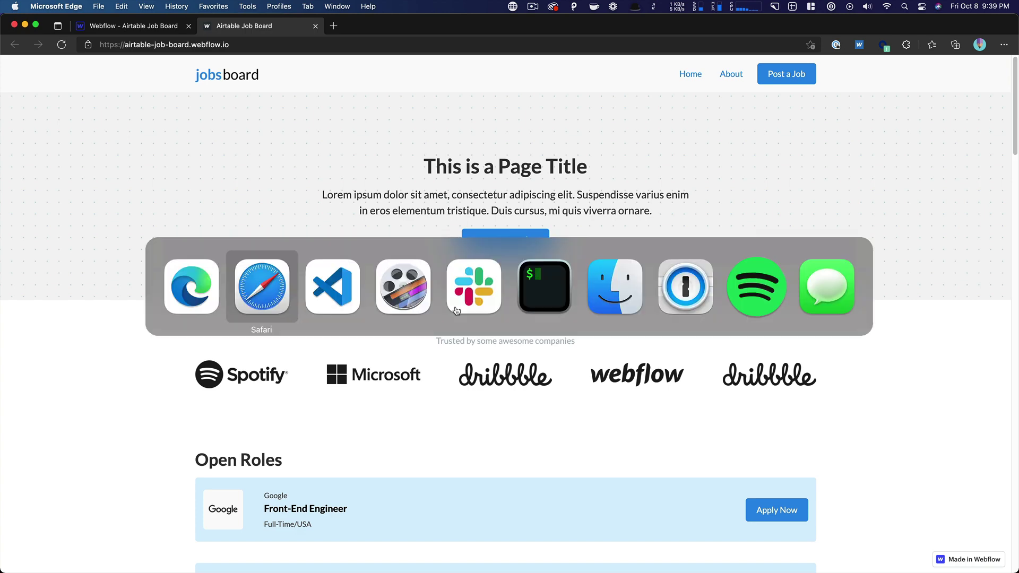
pyautogui.click(284, 300)
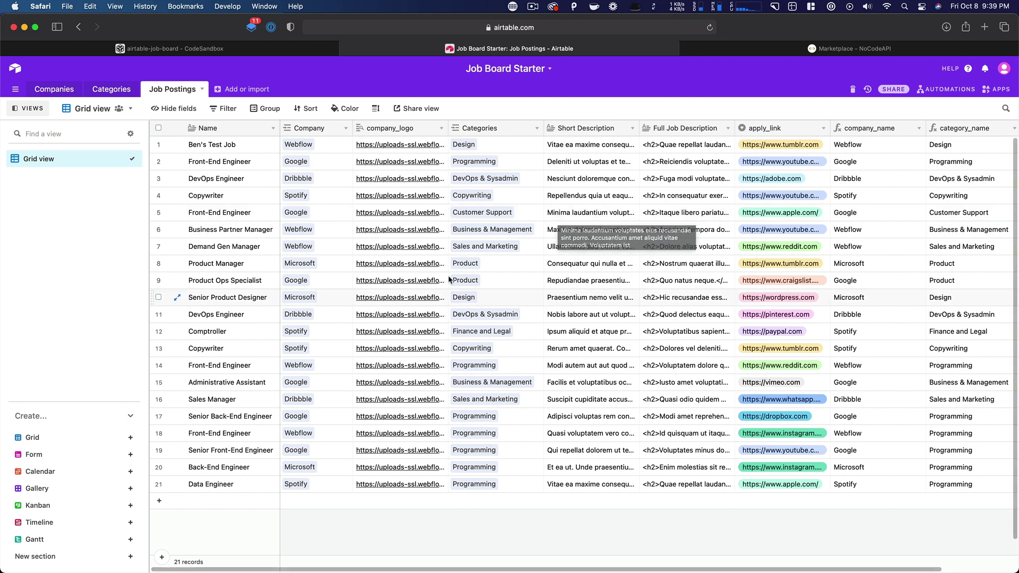
# Step: Reload the live job board and confirm Ben's Test Job now leads Open Roles, matching Airtable
pyautogui.press('super+Tab')
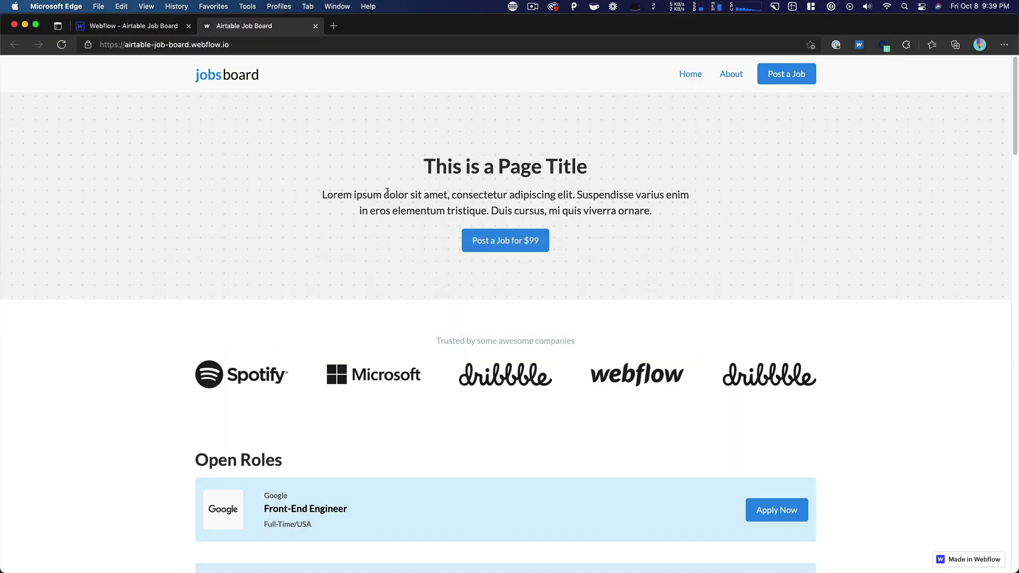
pyautogui.press('super+r')
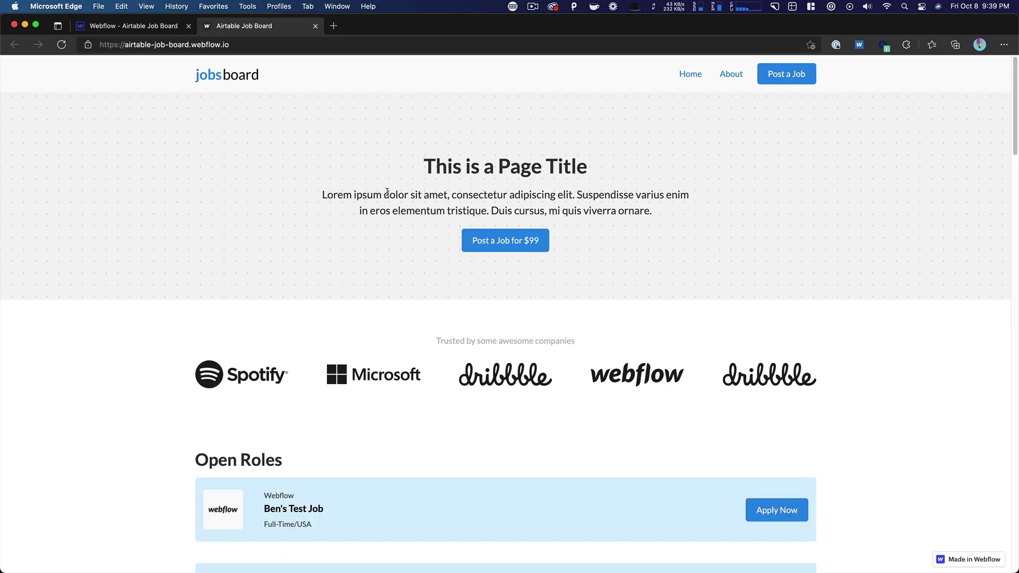
pyautogui.scroll(-5, 384, 250)
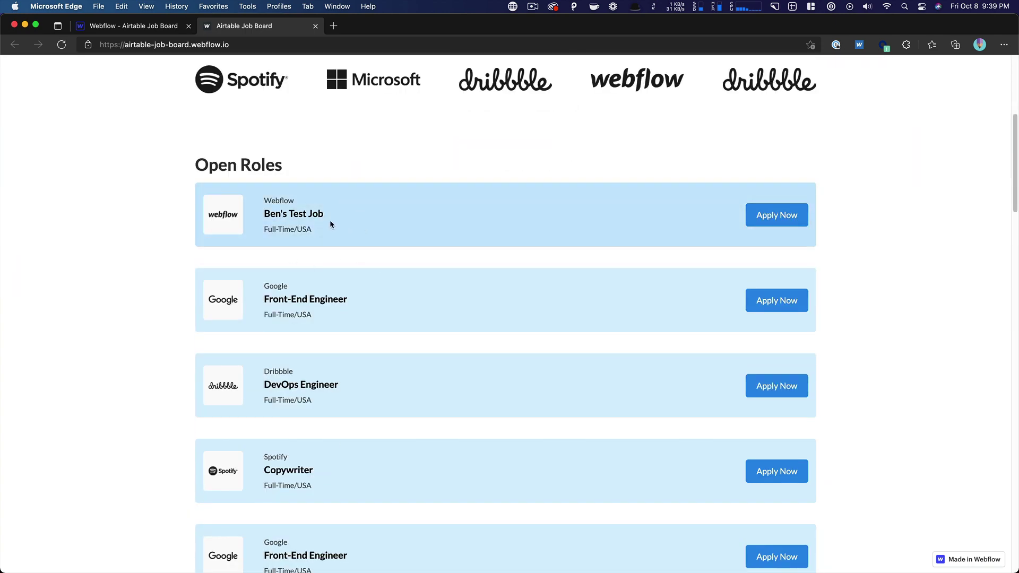
pyautogui.press('super+Tab')
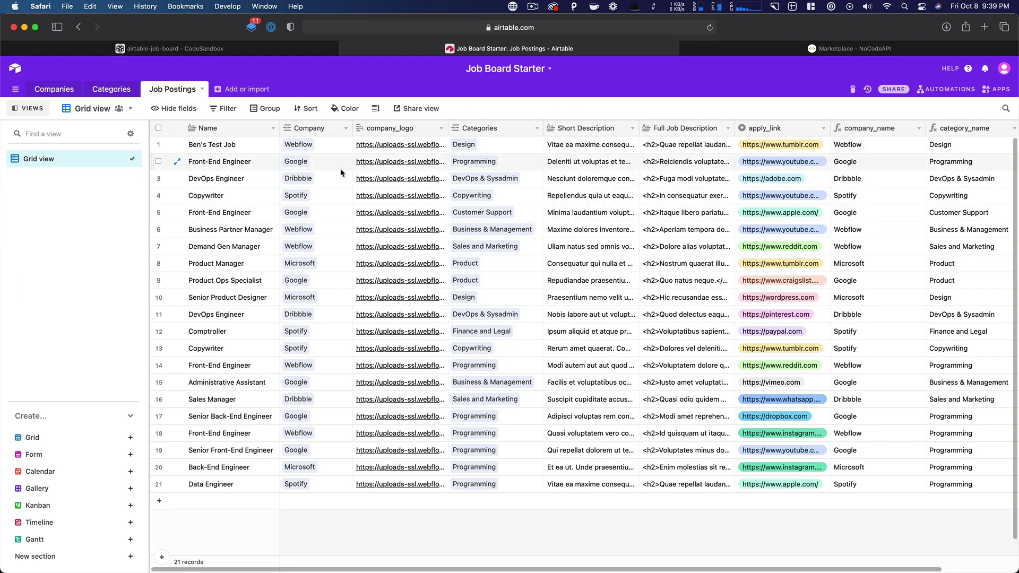
pyautogui.press('super+Tab')
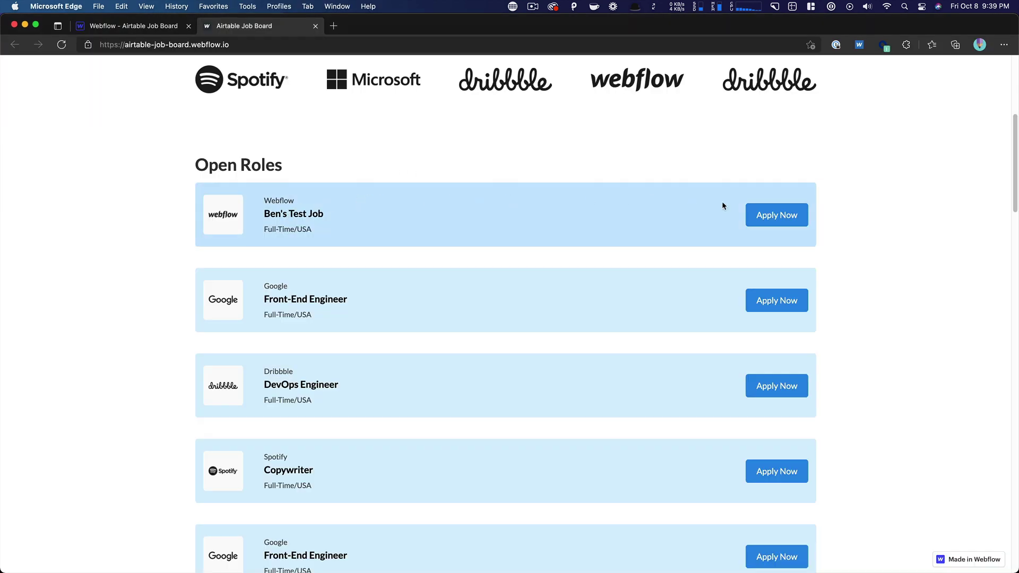
pyautogui.scroll(10, 761, 206)
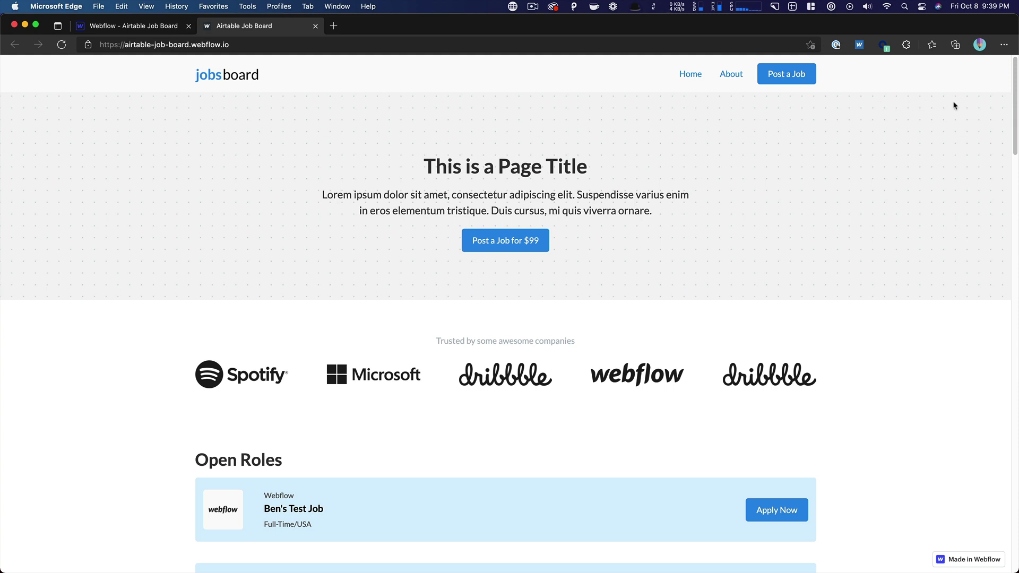
# Step: Scroll through the live job list, then go back to the Designer's Home page
pyautogui.moveTo(1006, 113); pyautogui.dragTo(997, 491)
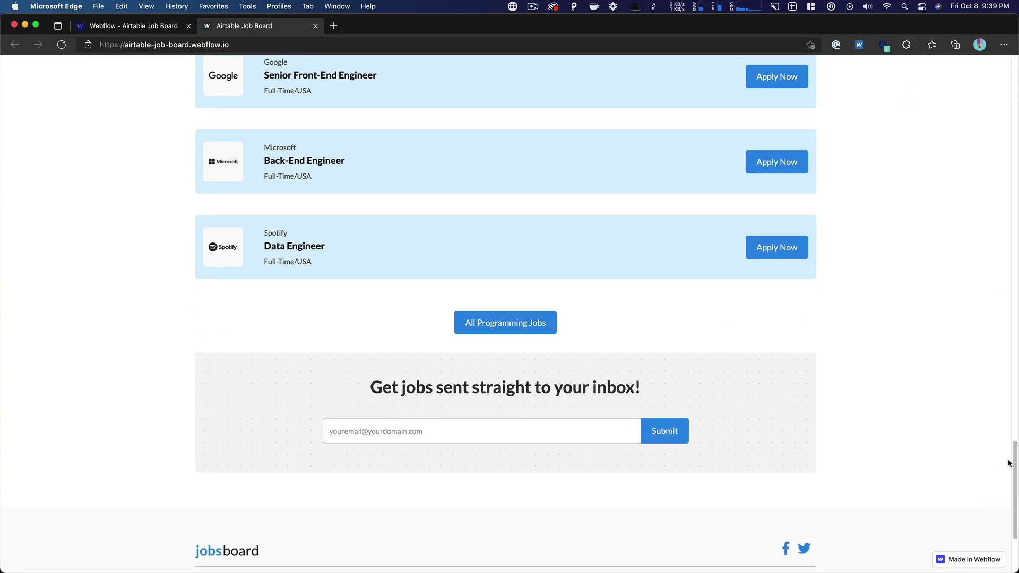
pyautogui.moveTo(1012, 463); pyautogui.dragTo(953, 71)
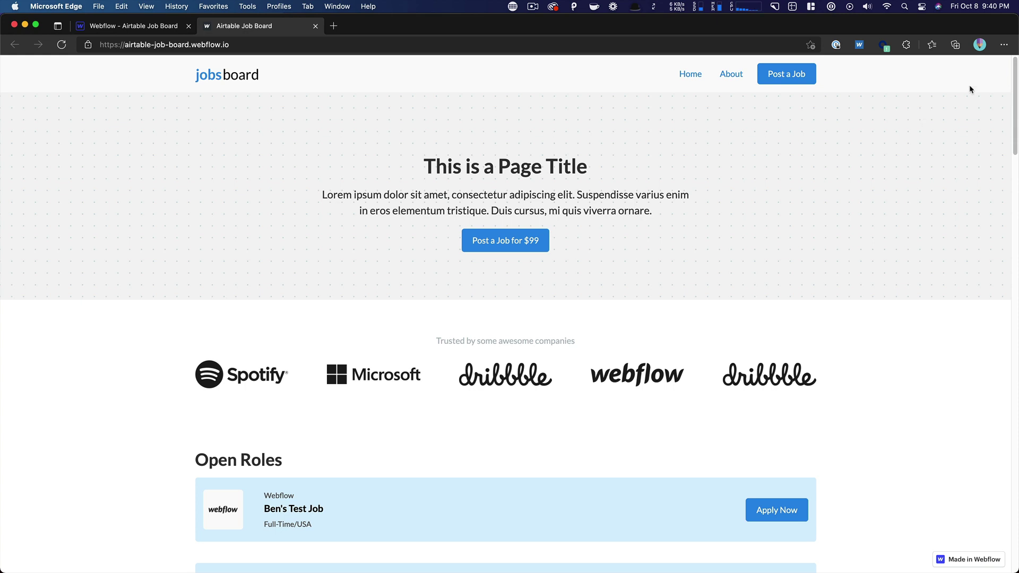
pyautogui.moveTo(1014, 123); pyautogui.dragTo(1003, 493)
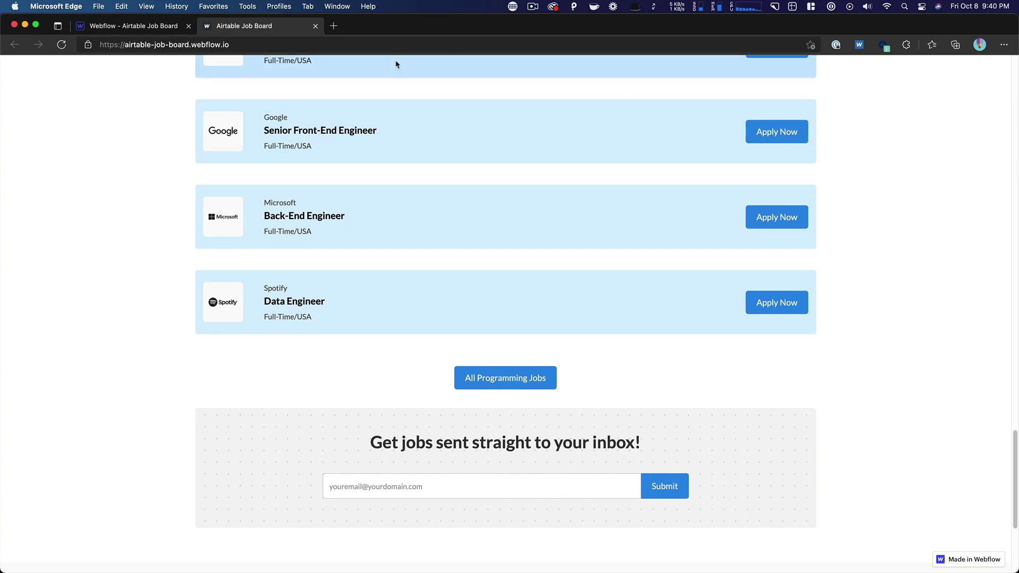
pyautogui.click(170, 35)
pyautogui.scroll(10, 289, 166)
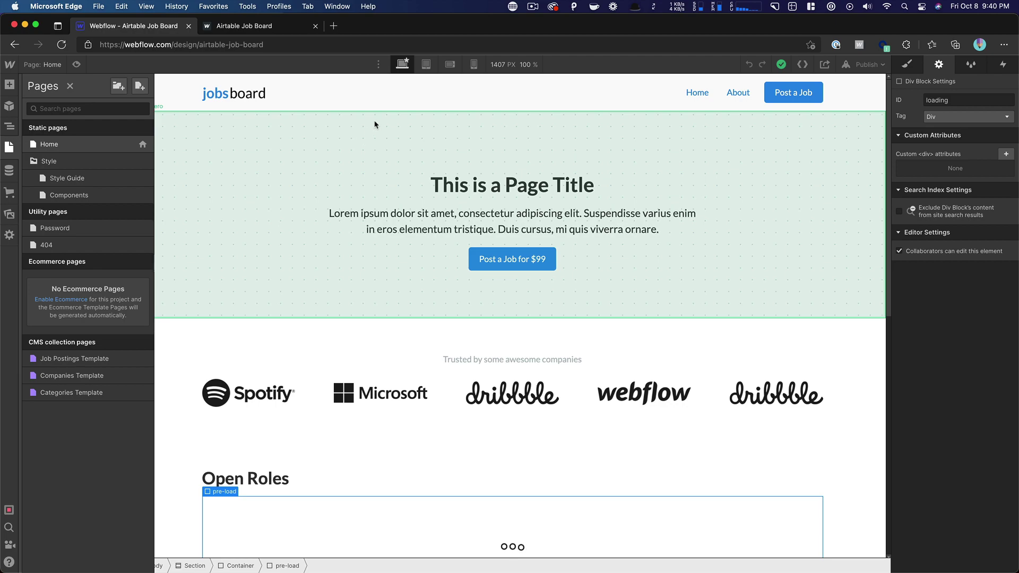
# Step: In a new Safari tab, type 'gith' and load the GitHub snippets repository suggestion
pyautogui.press('super+Tab')
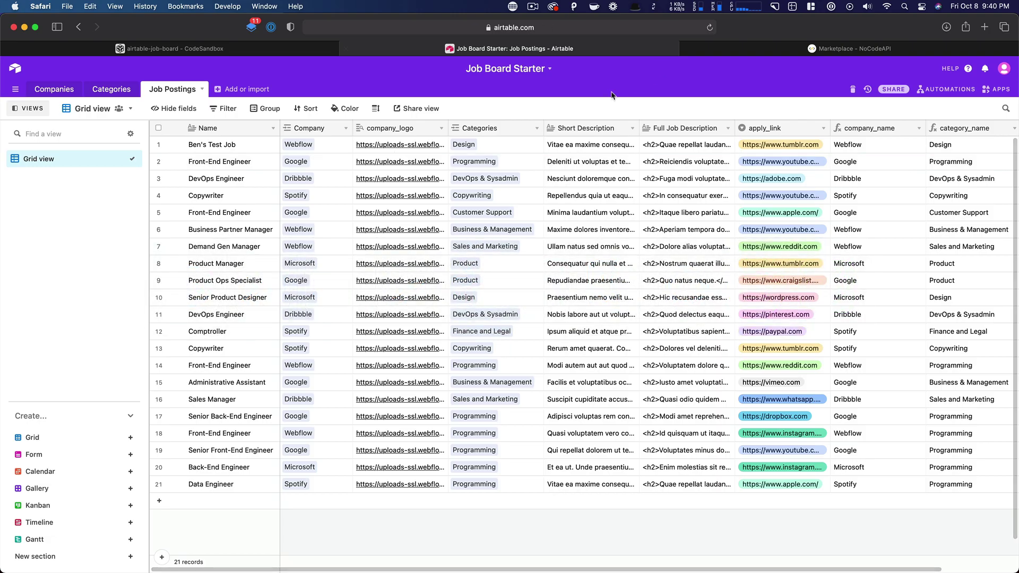
pyautogui.click(820, 49)
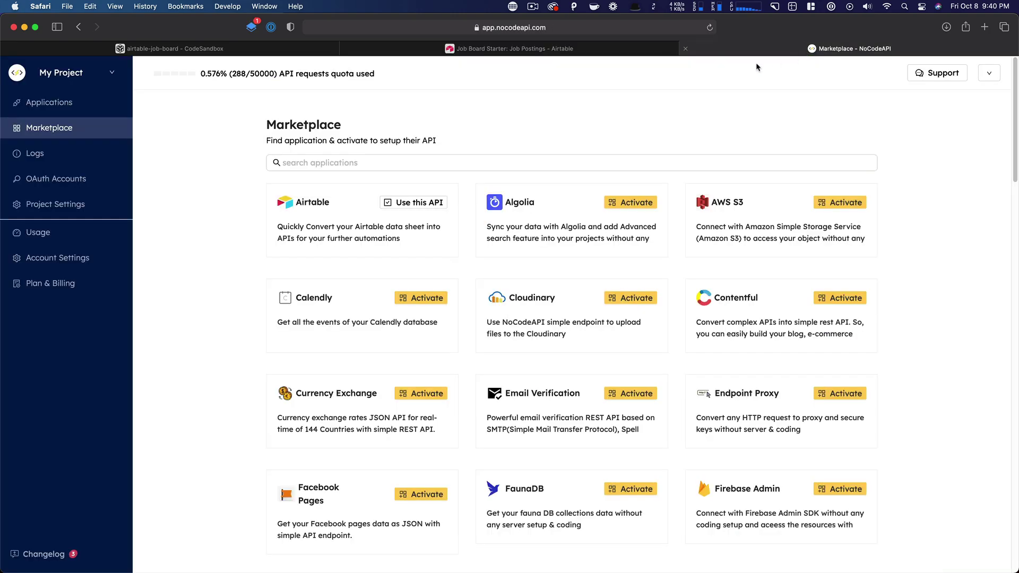
pyautogui.click(983, 27)
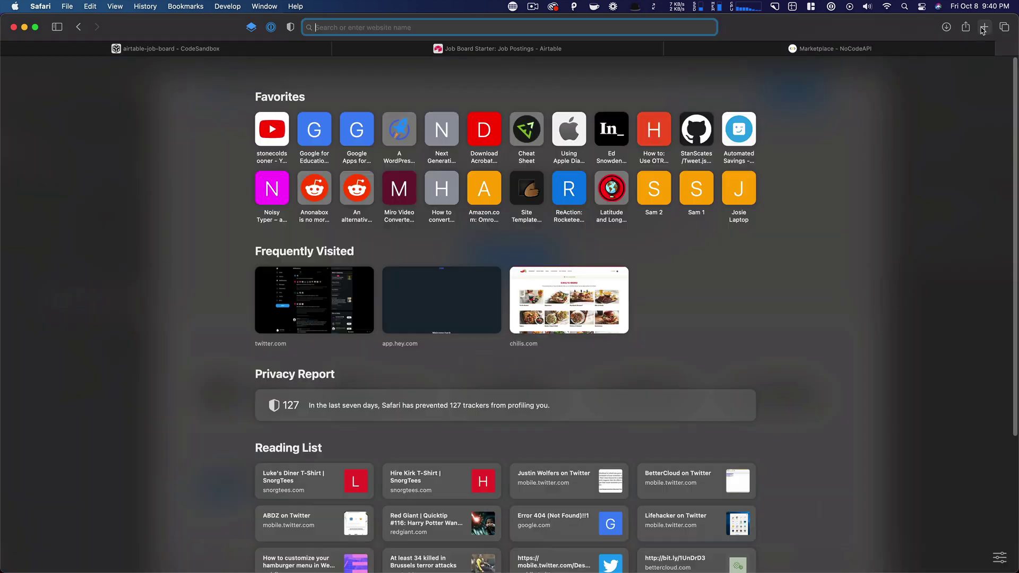
pyautogui.write('github.com')
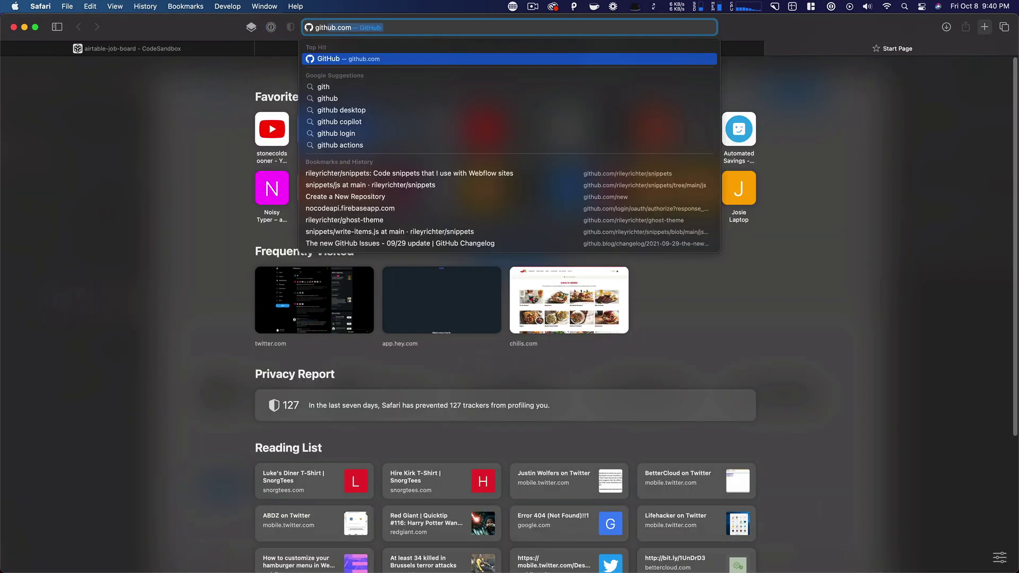
pyautogui.press('Down')
pyautogui.press('Down')
pyautogui.press('Down')
pyautogui.press('Down')
pyautogui.press('Down')
pyautogui.press('Down')
pyautogui.press('Down')
pyautogui.press('Down')
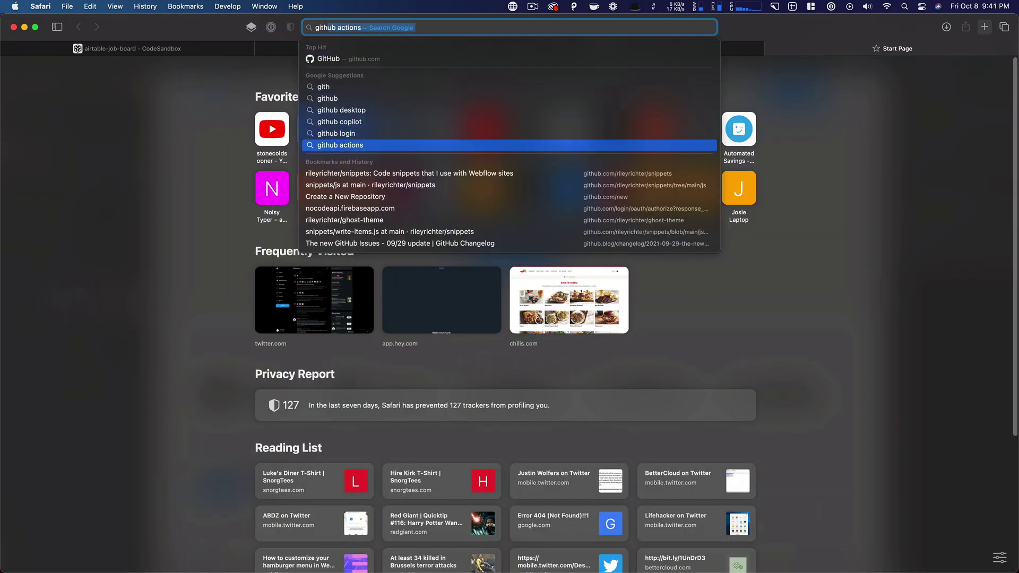
pyautogui.press('Up')
pyautogui.press('Return')
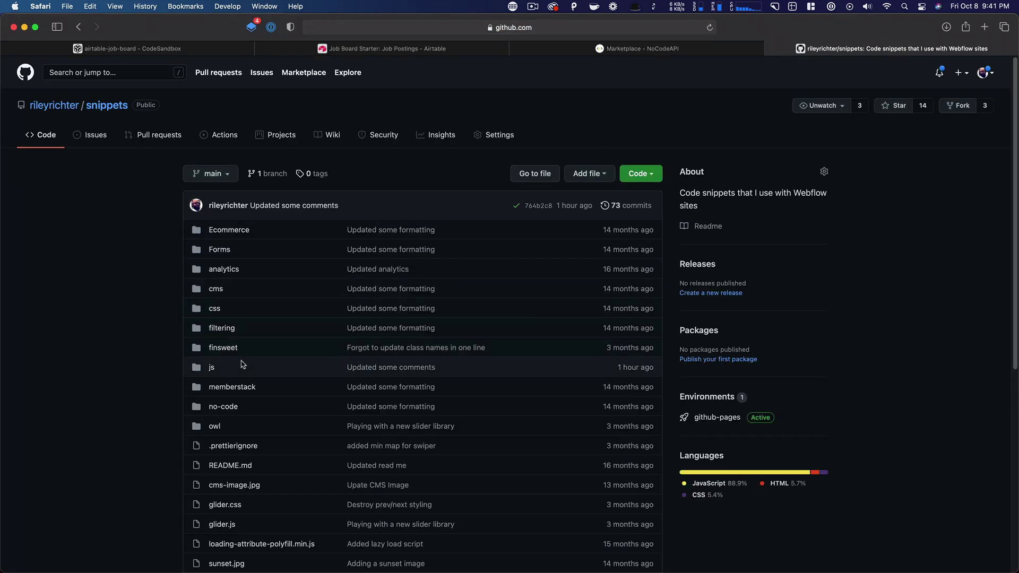
# Step: Read the 83-line js/write-items.js in the snippets repo, then return to the Webflow Designer
pyautogui.click(212, 368)
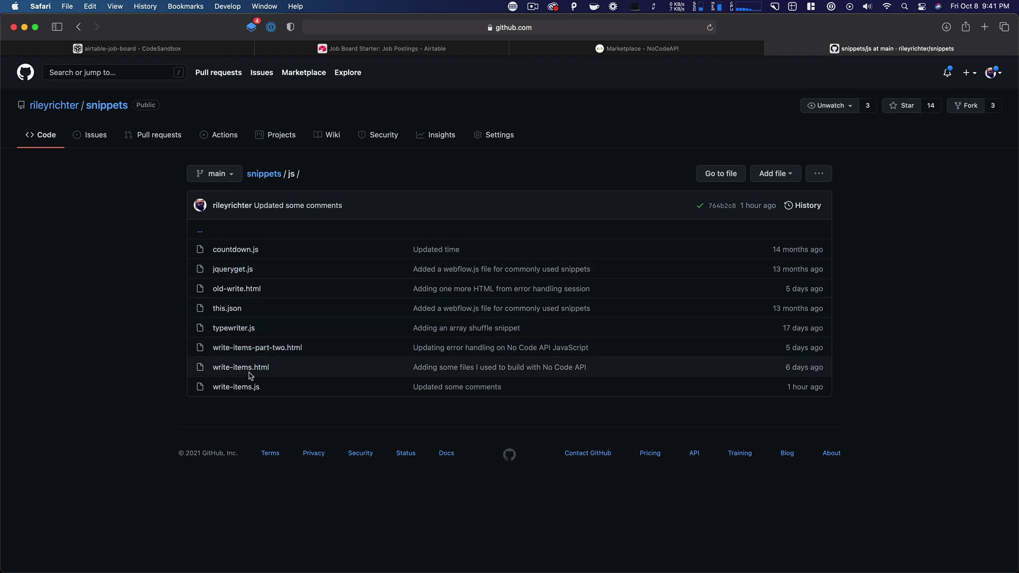
pyautogui.click(236, 386)
pyautogui.scroll(-10, 491, 268)
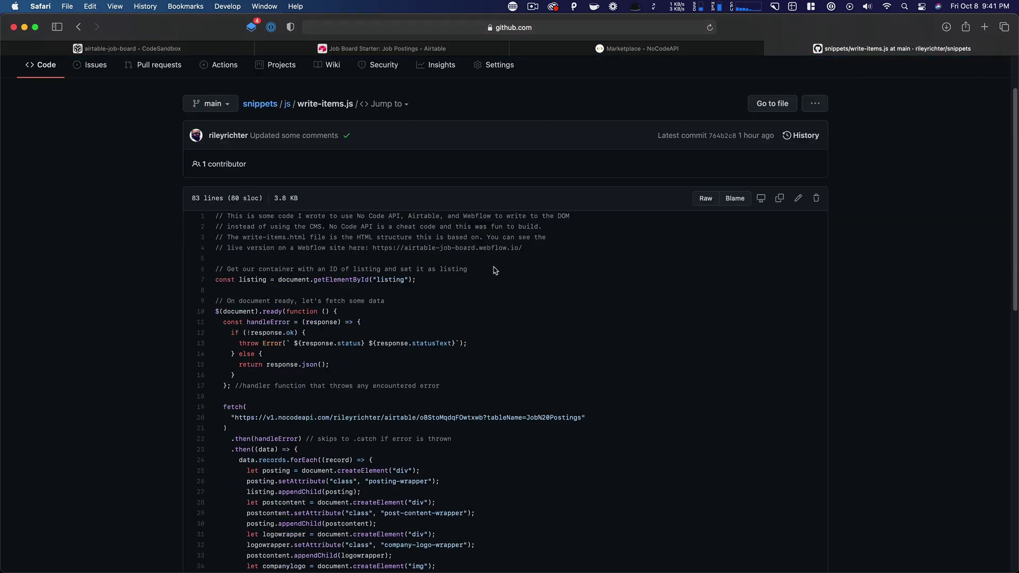
pyautogui.scroll(-12, 494, 270)
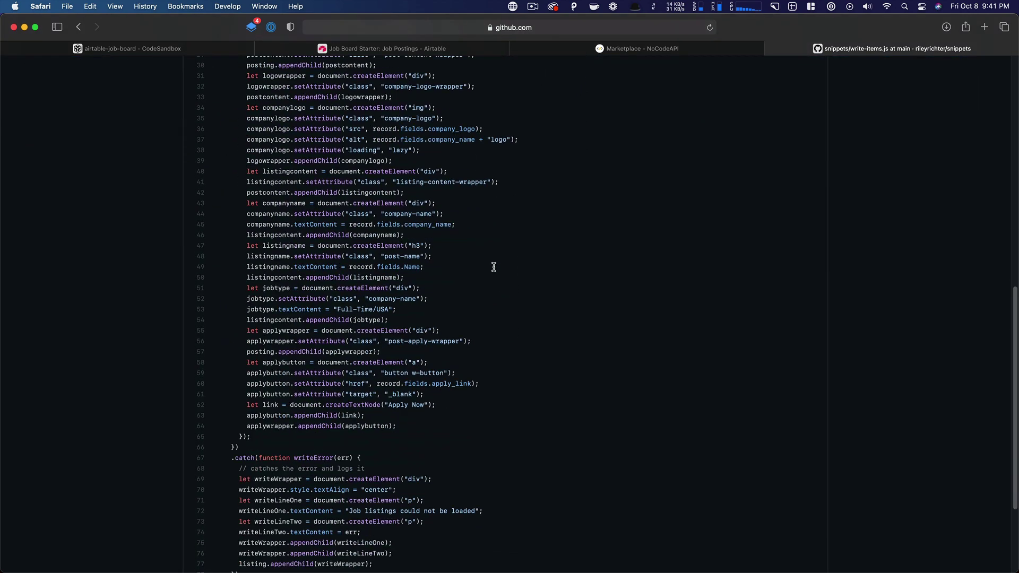
pyautogui.scroll(15, 494, 270)
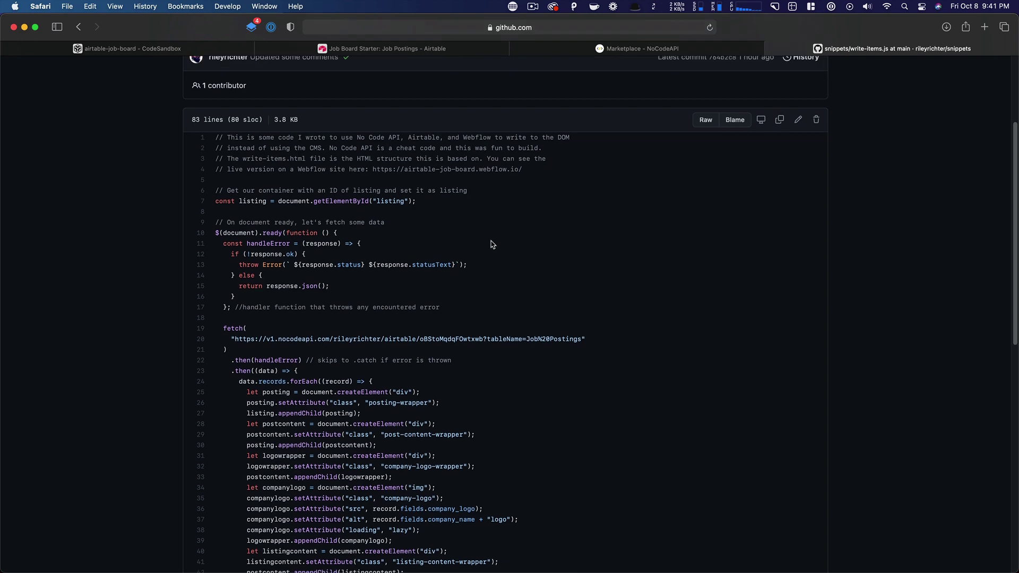
pyautogui.scroll(-5, 491, 247)
pyautogui.scroll(-5, 491, 244)
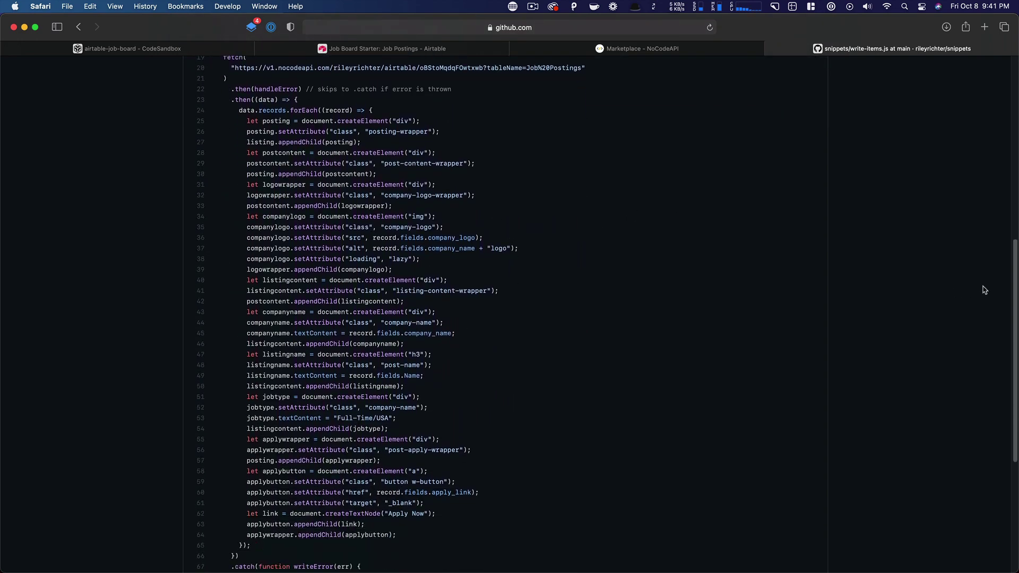
pyautogui.scroll(15, 1016, 262)
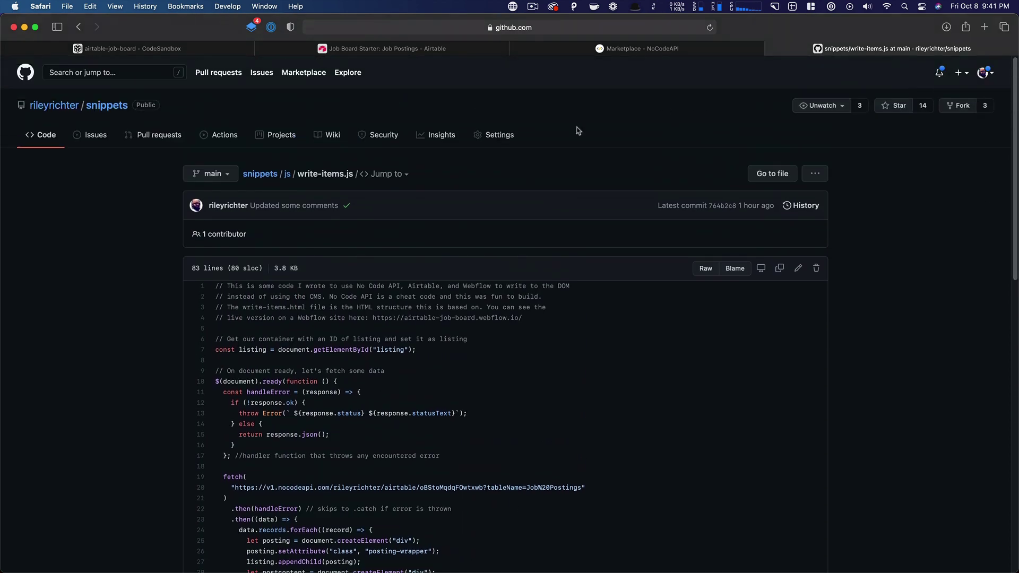
pyautogui.press('super+Tab')
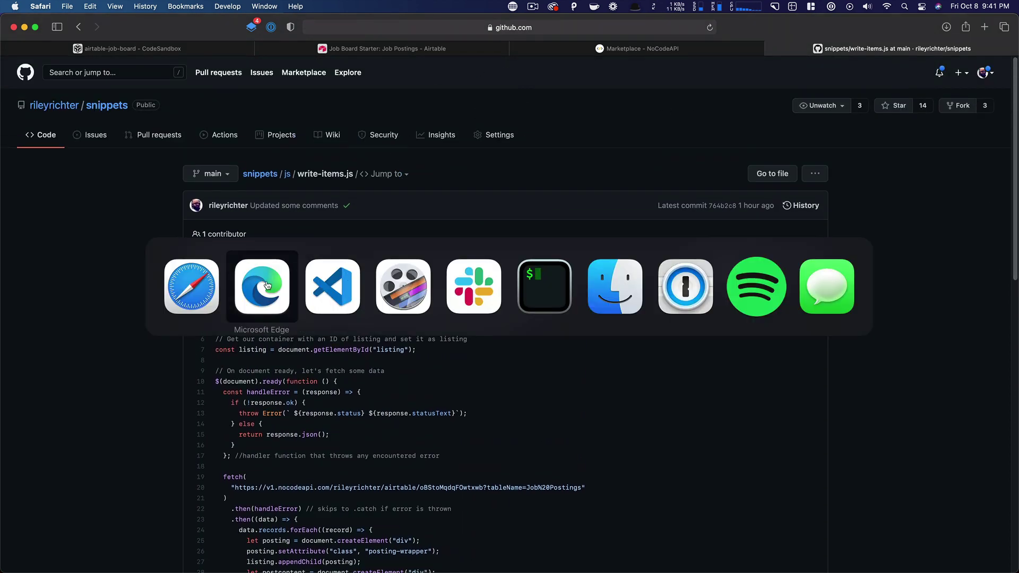
pyautogui.click(267, 286)
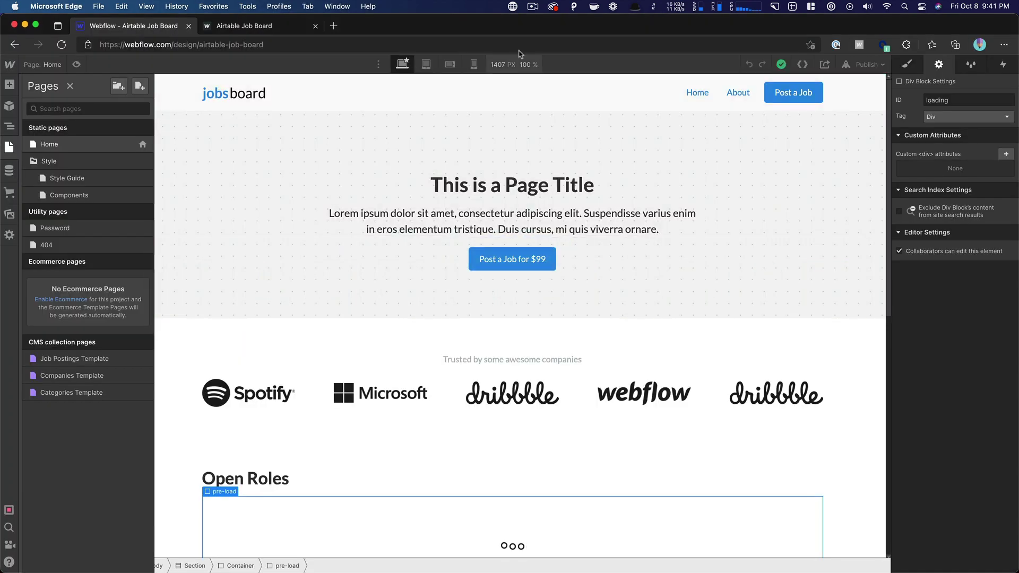